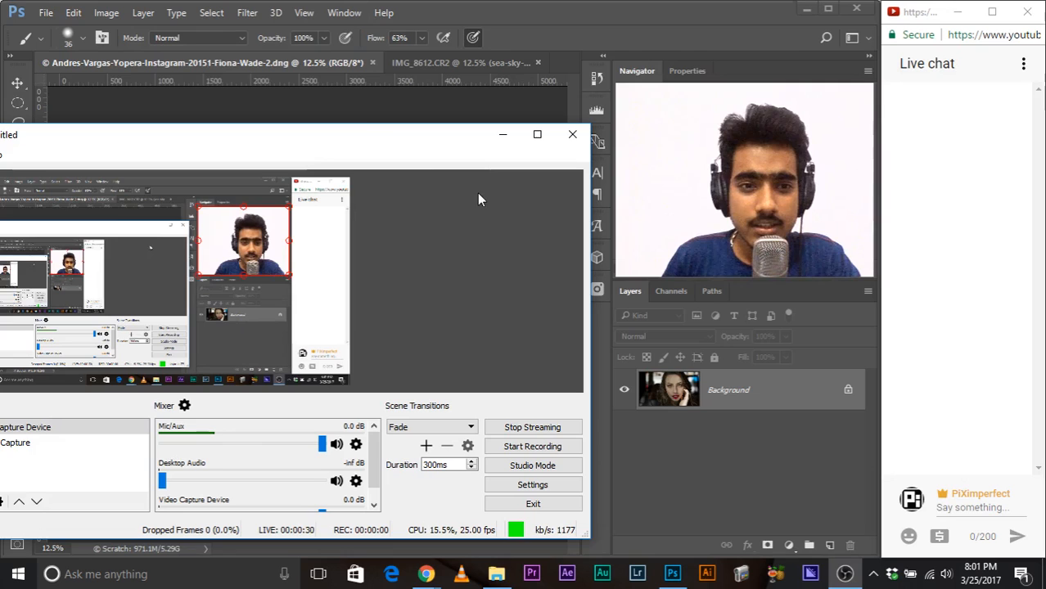
# Step: Decline exiting OBS so the stream keeps running, and minimize its window to reveal the Photoshop workspace
pyautogui.moveTo(362, 141); pyautogui.dragTo(525, 86)
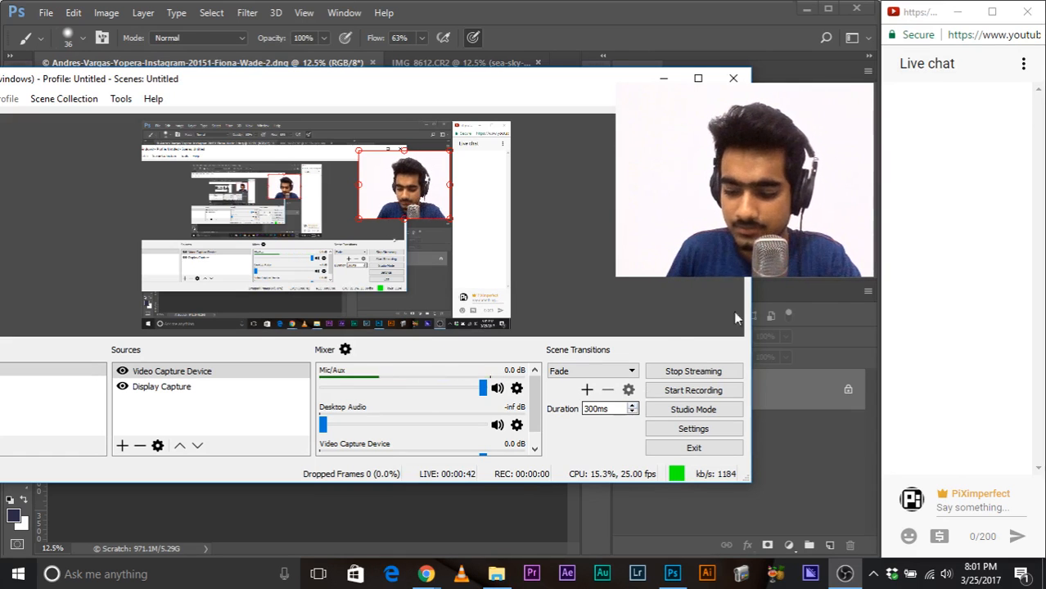
pyautogui.moveTo(665, 86); pyautogui.dragTo(567, 119)
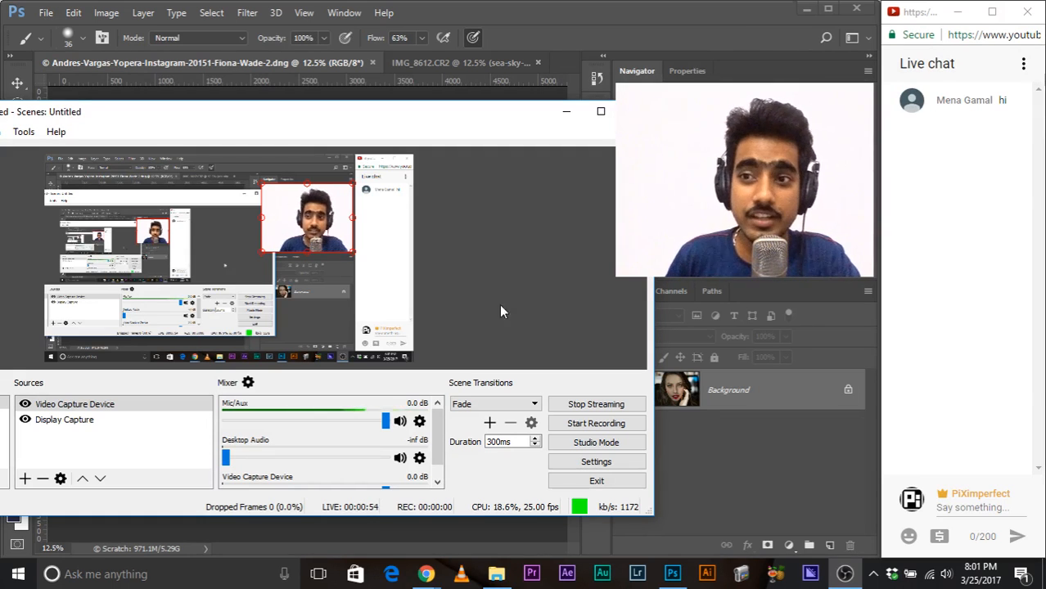
pyautogui.click(635, 111)
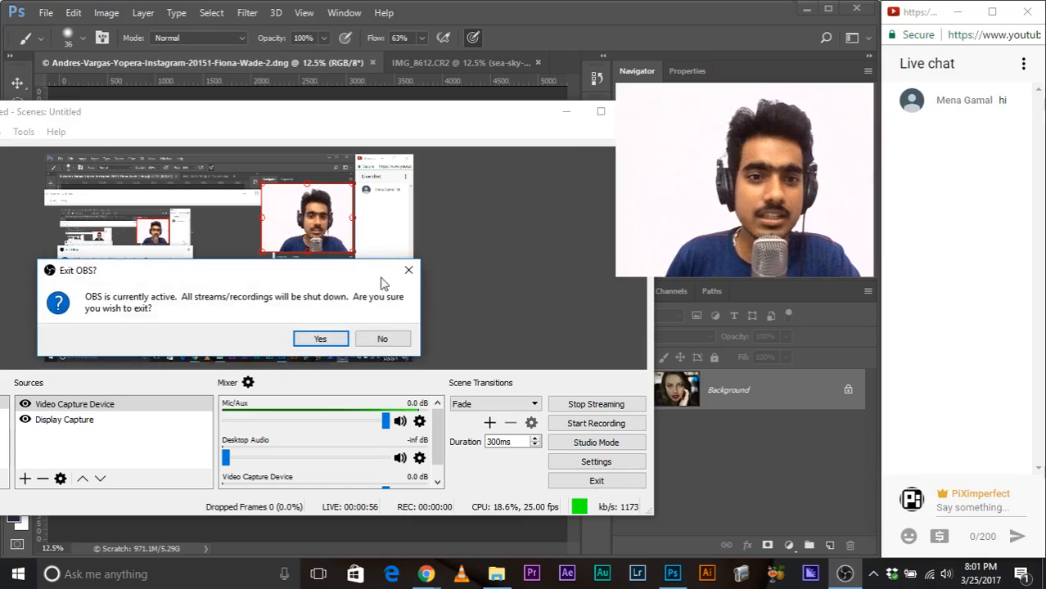
pyautogui.click(381, 338)
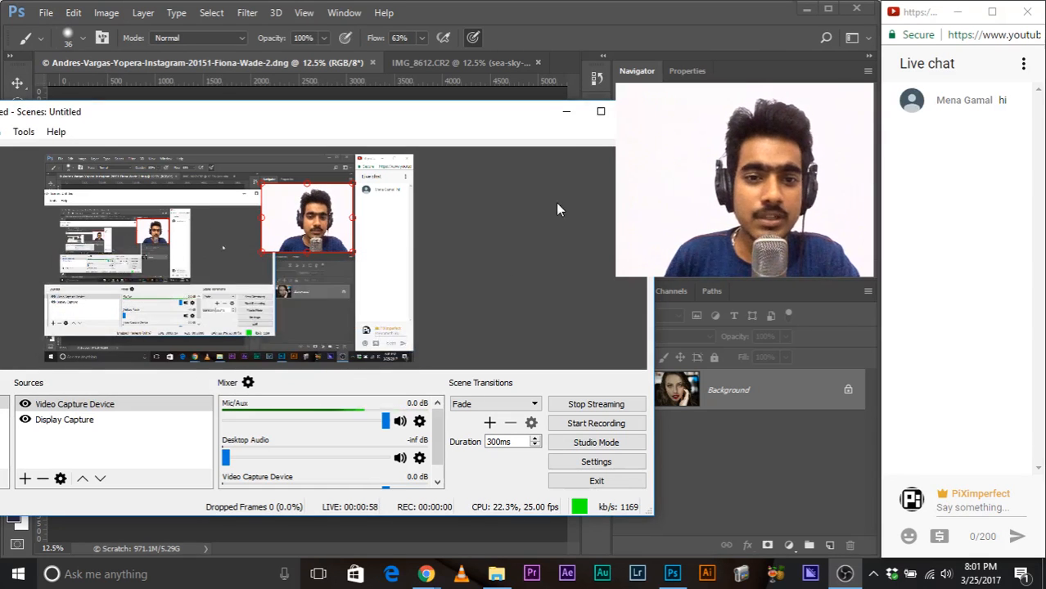
pyautogui.click(566, 111)
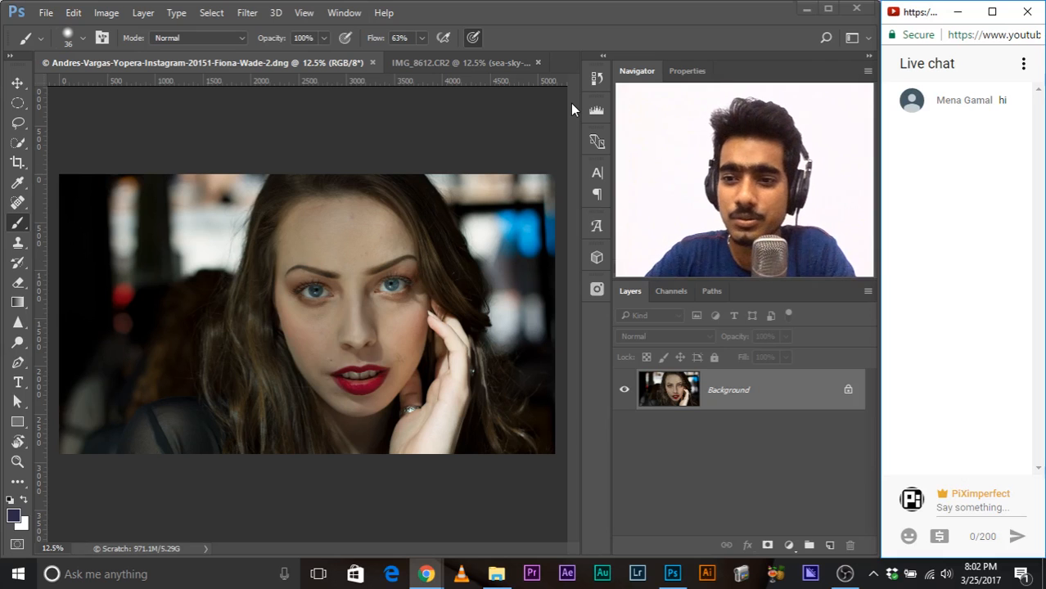
# Step: Post the greeting "Hi!" in the YouTube live chat
pyautogui.click(948, 508)
pyautogui.write('Hi')
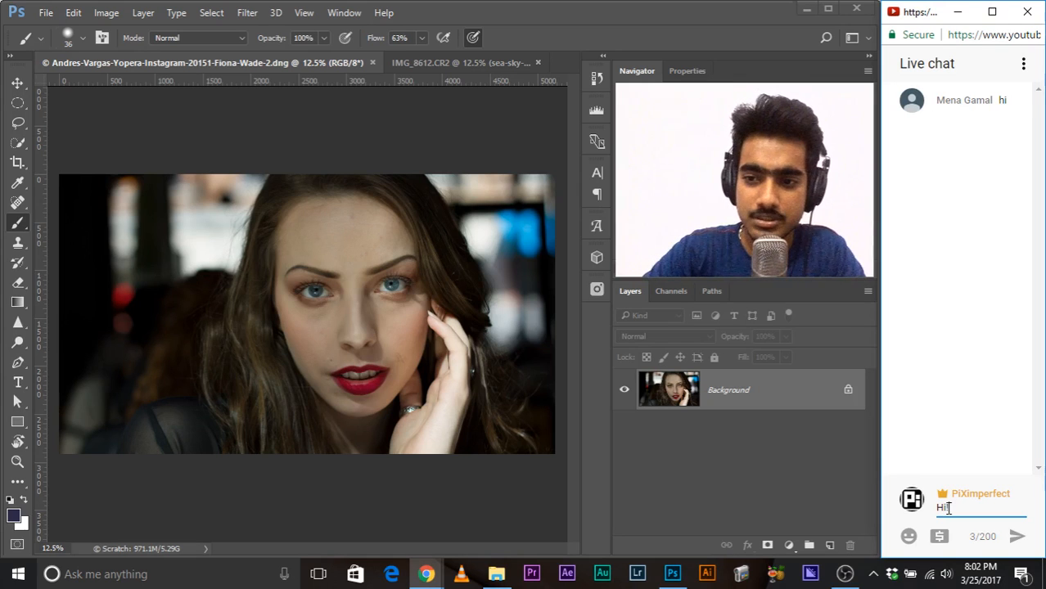
pyautogui.press('Return')
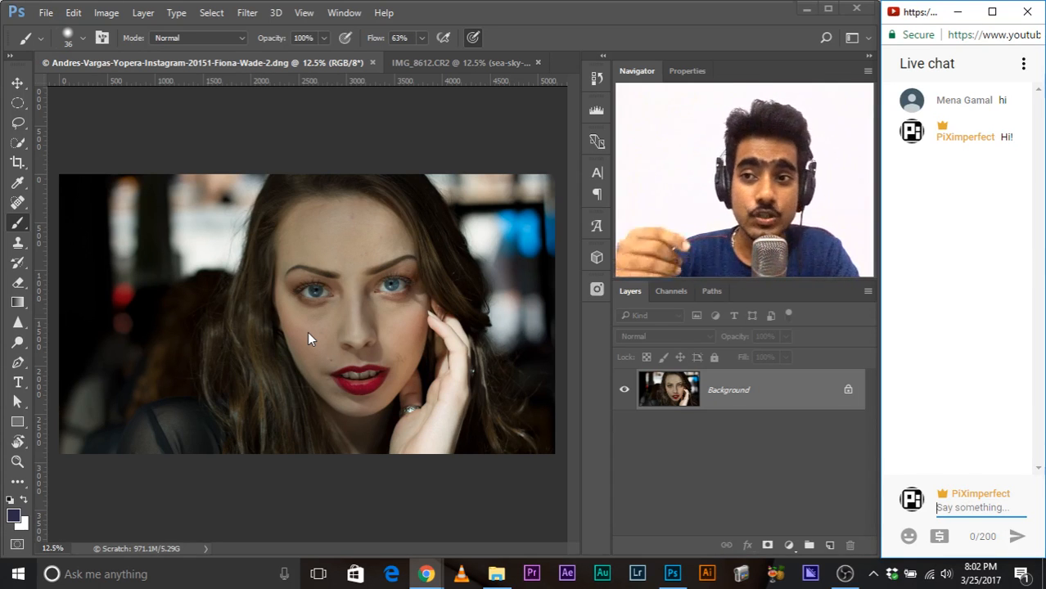
# Step: View the IMG_8612.CR2 cow silhouette document, and return to the portrait document to inspect the whole photo
pyautogui.click(432, 63)
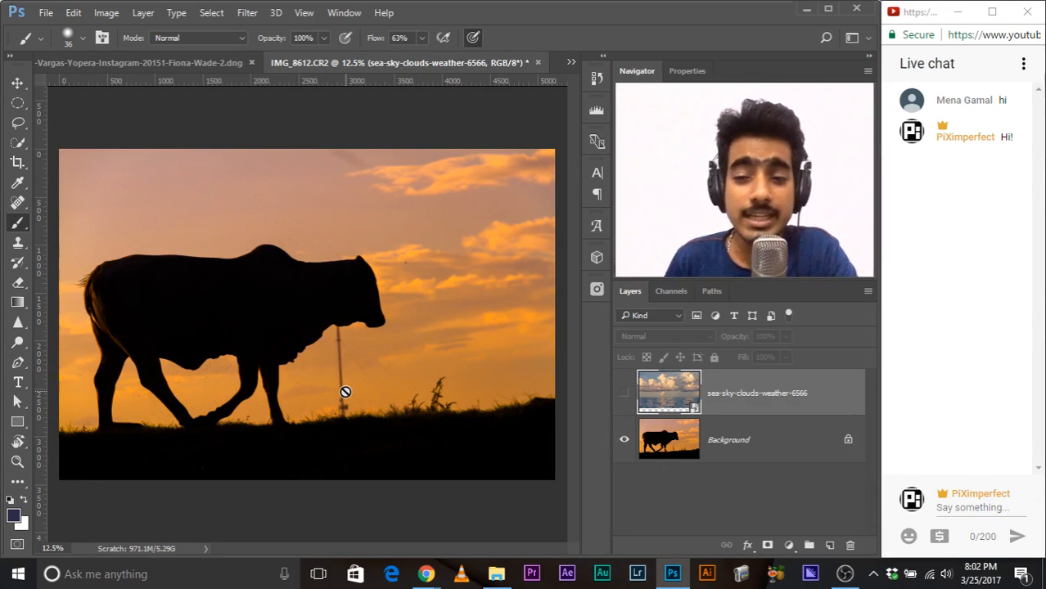
pyautogui.click(186, 64)
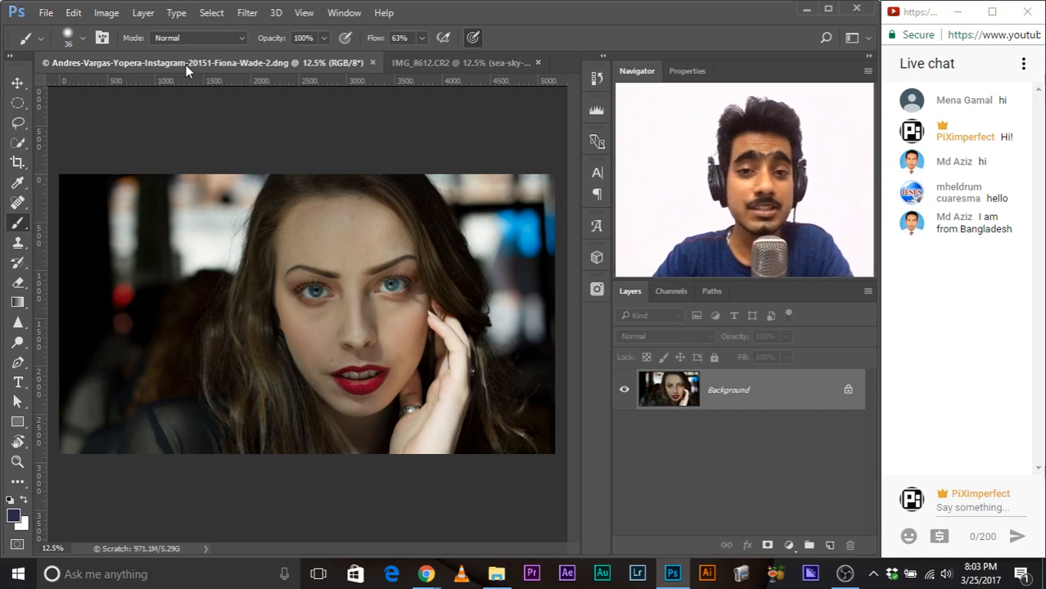
pyautogui.hotkey('ctrl', '+')
pyautogui.hotkey('ctrl', '-')
pyautogui.hotkey('ctrl', '-')
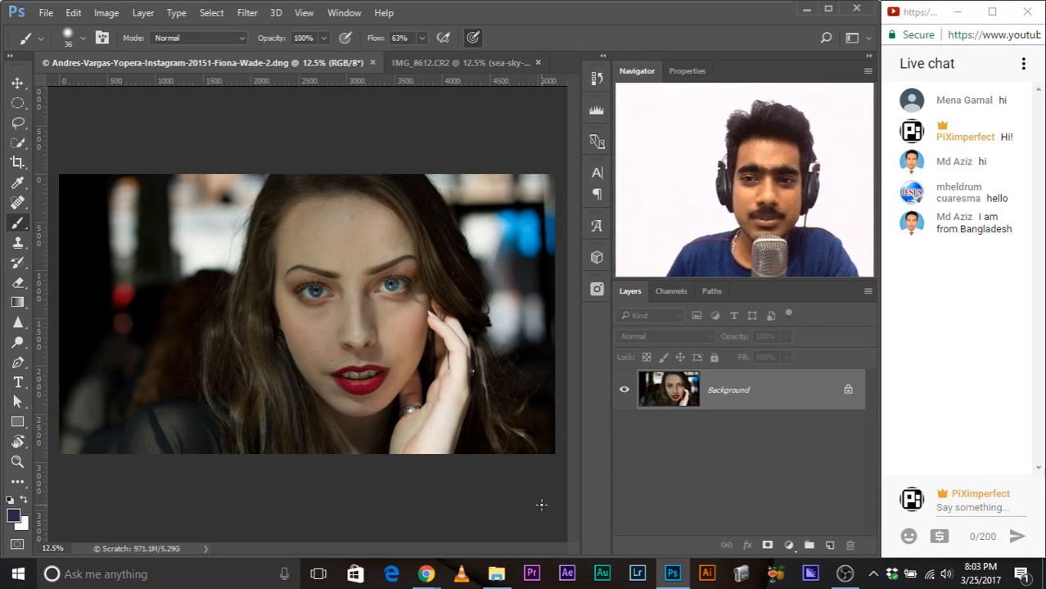
# Step: Add a Curves adjustment layer above the portrait's Background and float its properties over the canvas
pyautogui.click(788, 545)
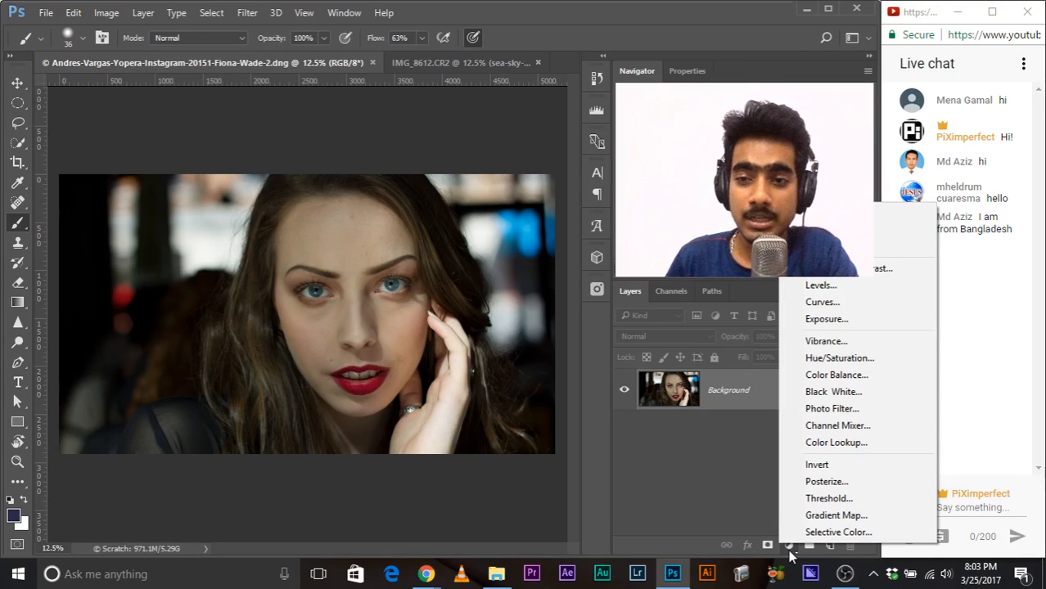
pyautogui.click(814, 303)
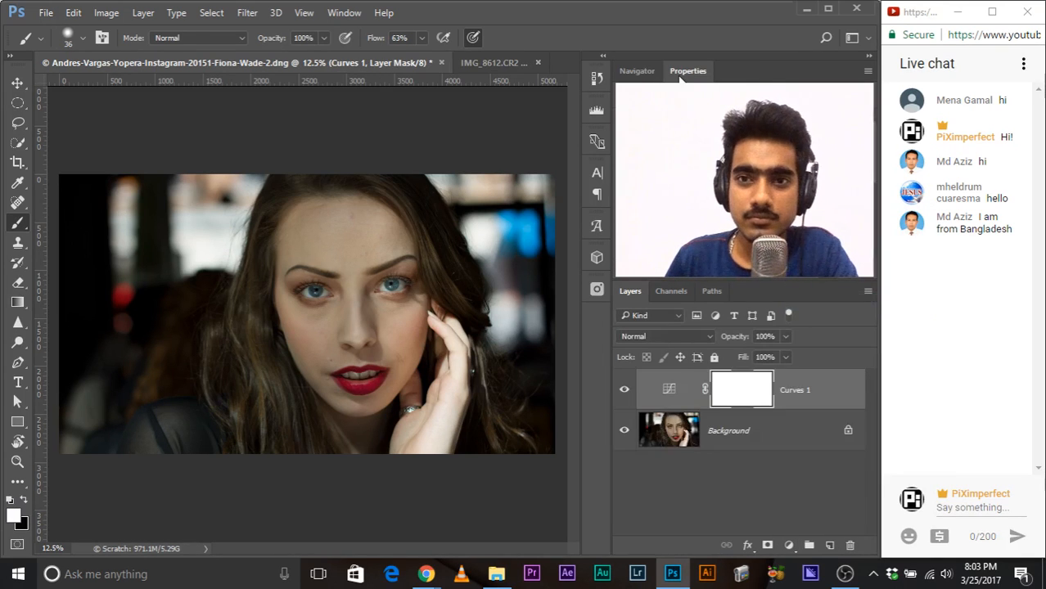
pyautogui.moveTo(672, 79); pyautogui.dragTo(399, 102)
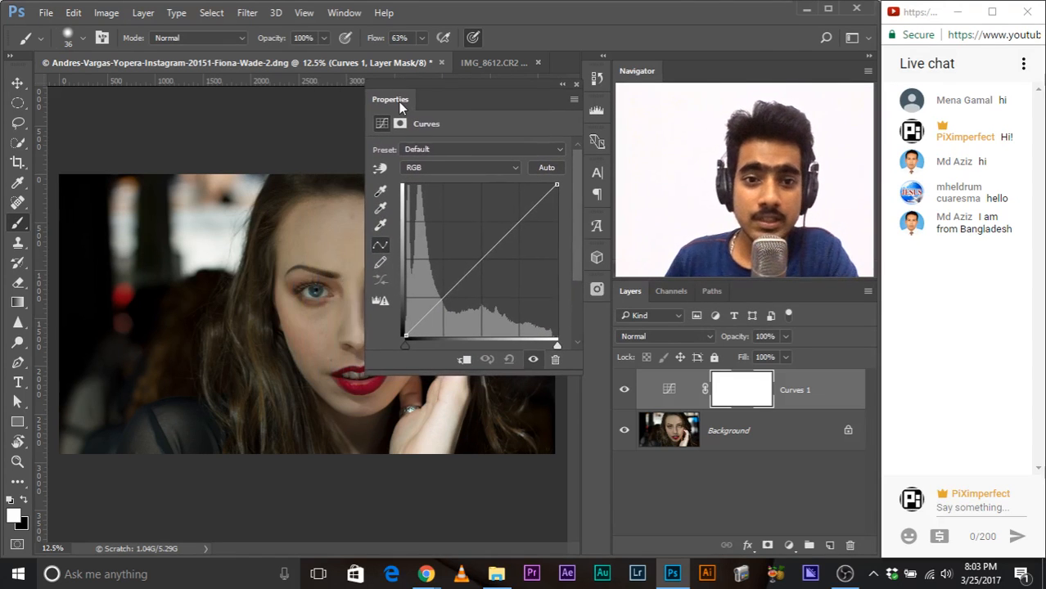
# Step: Sample the forehead with the on-image adjustment tool and raise that point on the RGB curve to brighten the skin
pyautogui.hotkey('ctrl', '+')
pyautogui.hotkey('ctrl', '+')
pyautogui.hotkey('ctrl', '+')
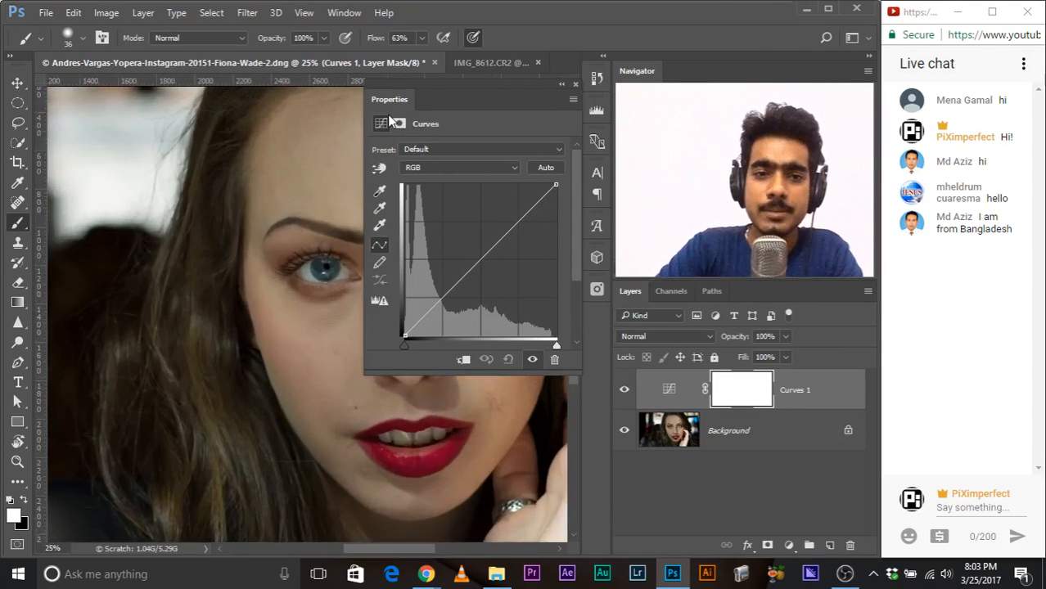
pyautogui.moveTo(314, 240); pyautogui.dragTo(116, 213)
pyautogui.moveTo(279, 265); pyautogui.dragTo(249, 277)
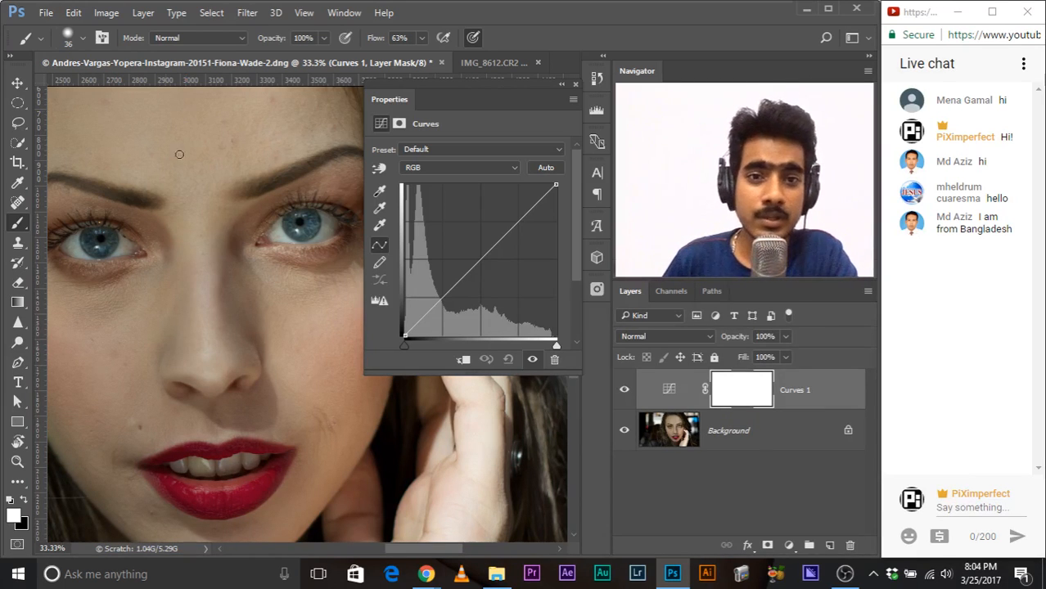
pyautogui.click(380, 169)
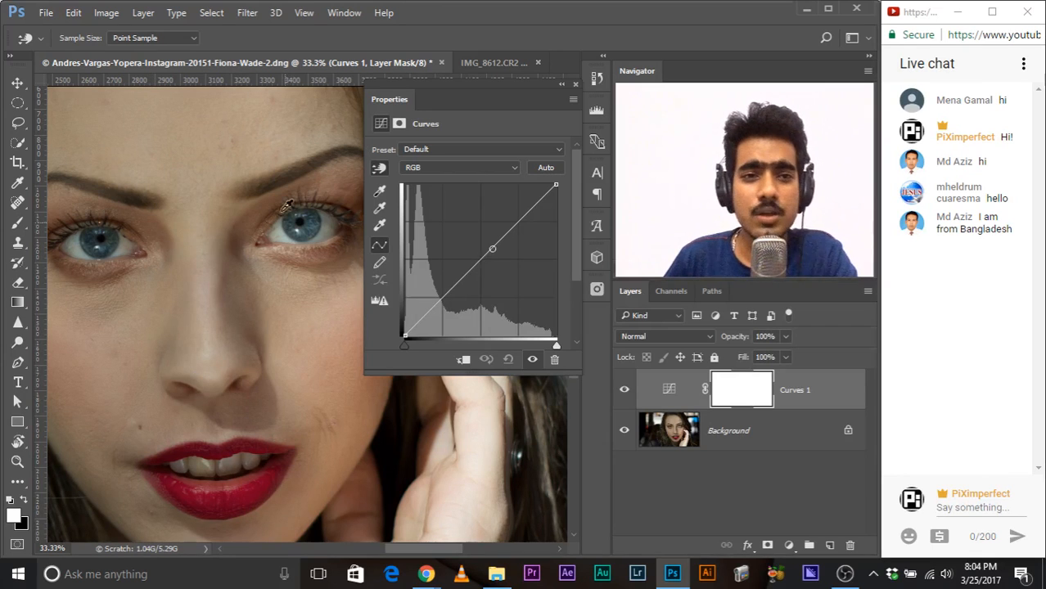
pyautogui.keyDown('ctrl'); pyautogui.click(174, 129); pyautogui.keyUp('ctrl')
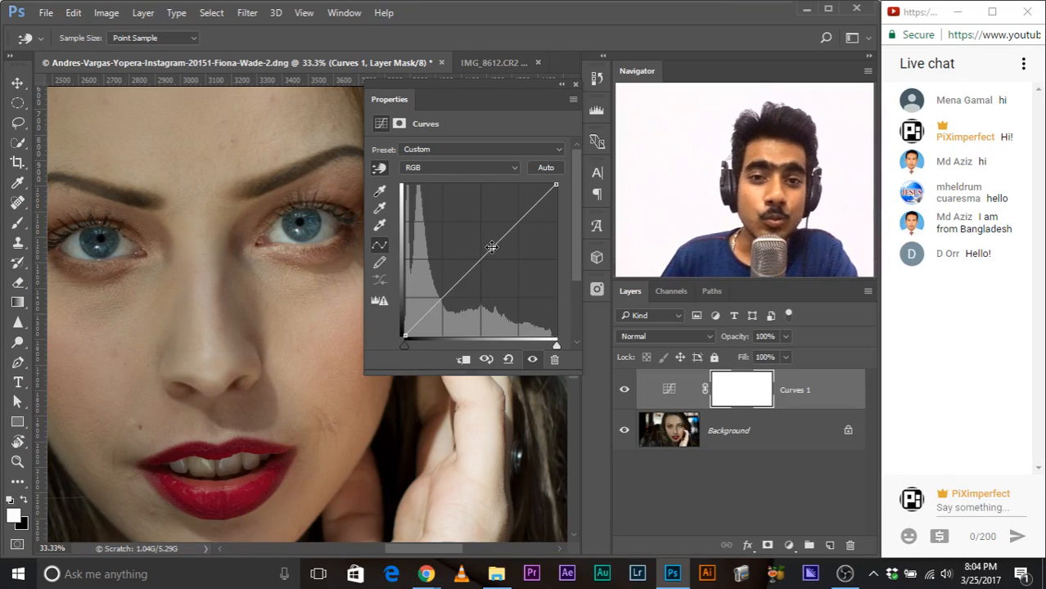
pyautogui.moveTo(491, 247); pyautogui.dragTo(487, 221)
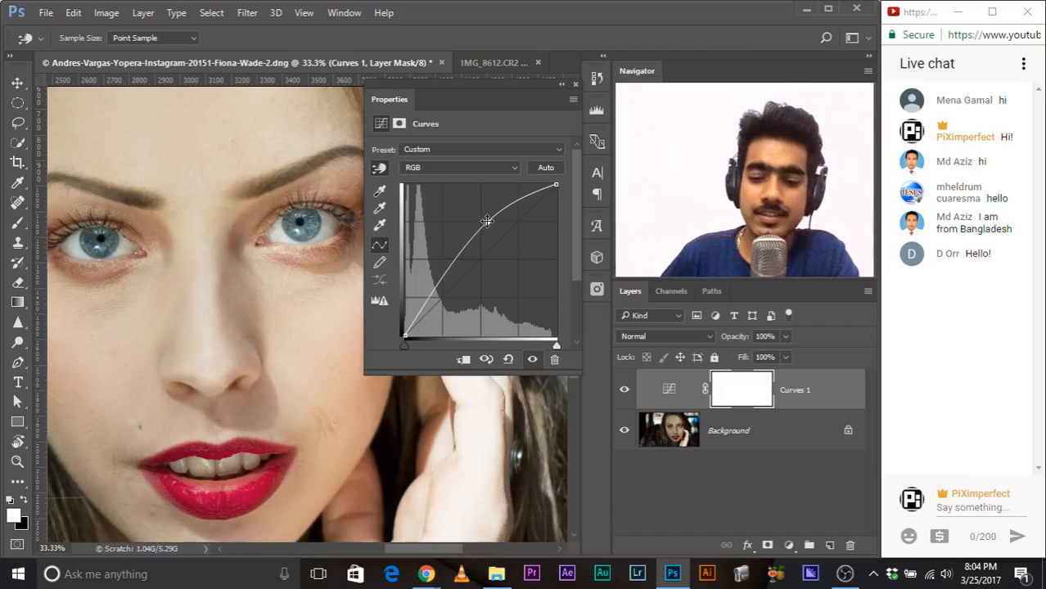
# Step: Toggle the Curves layer's visibility to compare the portrait before and after brightening
pyautogui.hotkey('ctrl', '-')
pyautogui.hotkey('ctrl', '-')
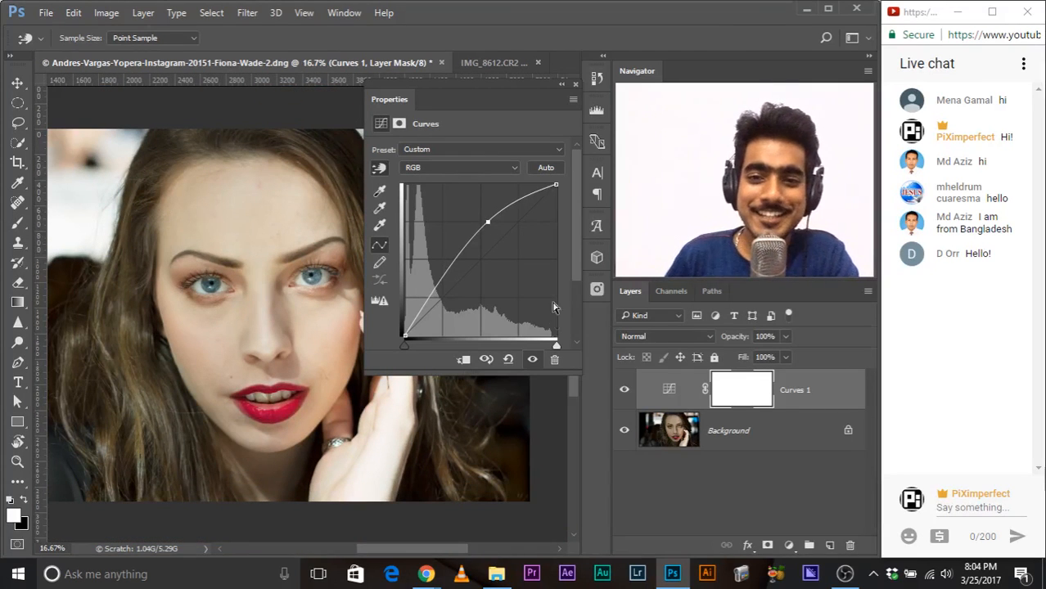
pyautogui.click(623, 390)
pyautogui.click(623, 392)
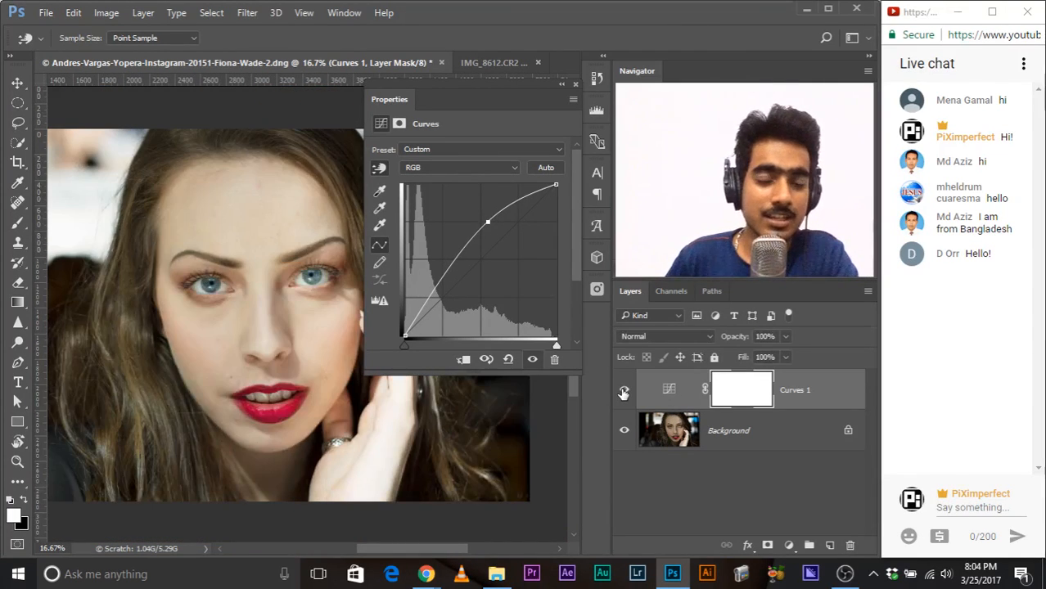
pyautogui.click(625, 395)
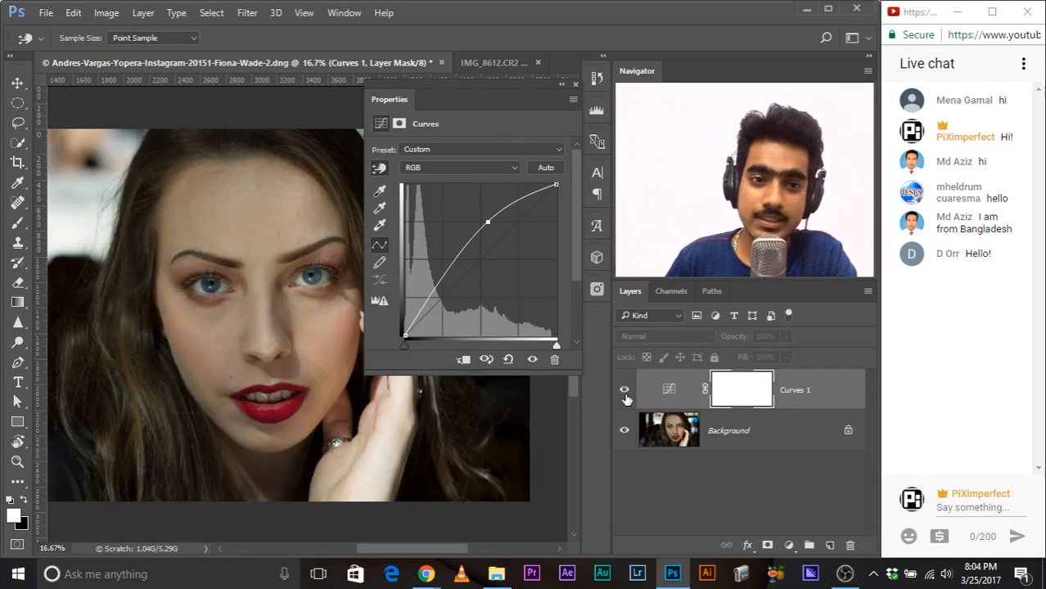
pyautogui.click(625, 395)
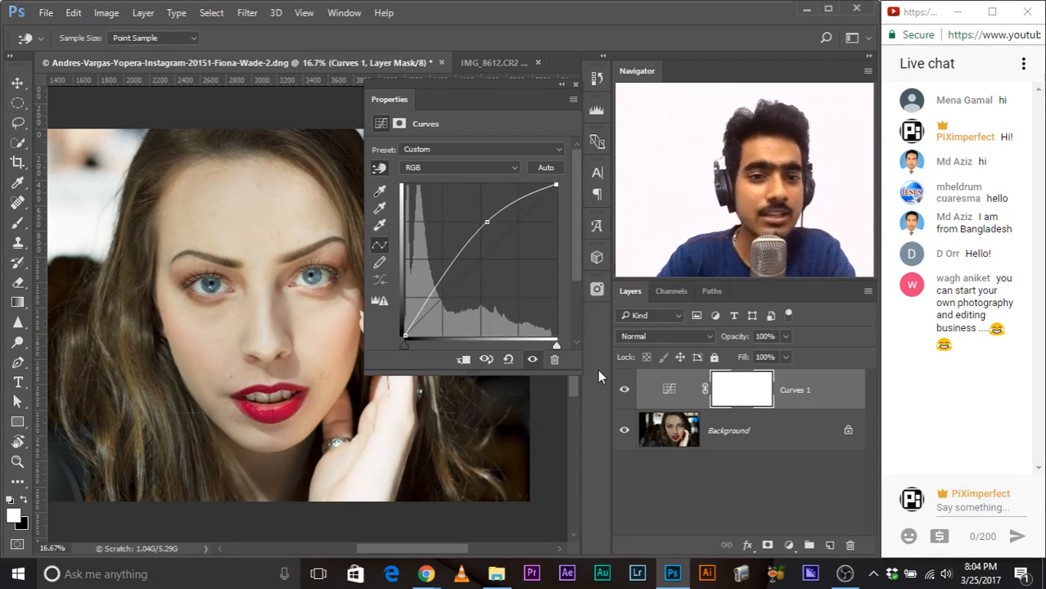
# Step: Add a shadow point to the RGB curve by sampling the dark hair, and lower it to deepen the shadows
pyautogui.hotkey('ctrl', '+')
pyautogui.hotkey('ctrl', '+')
pyautogui.hotkey('ctrl', '+')
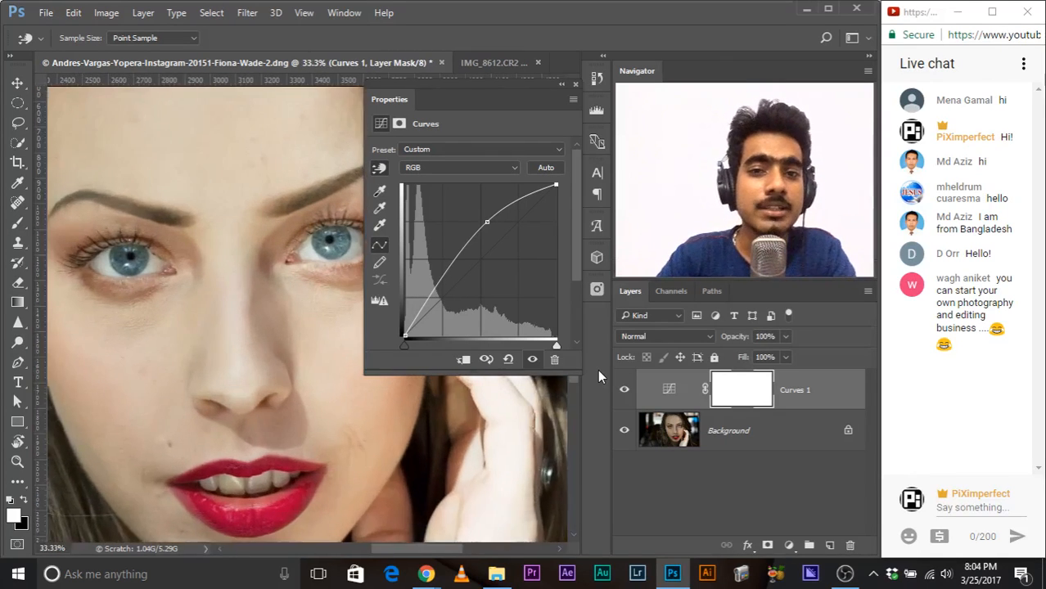
pyautogui.moveTo(238, 156); pyautogui.dragTo(478, 355)
pyautogui.moveTo(253, 408); pyautogui.dragTo(304, 282)
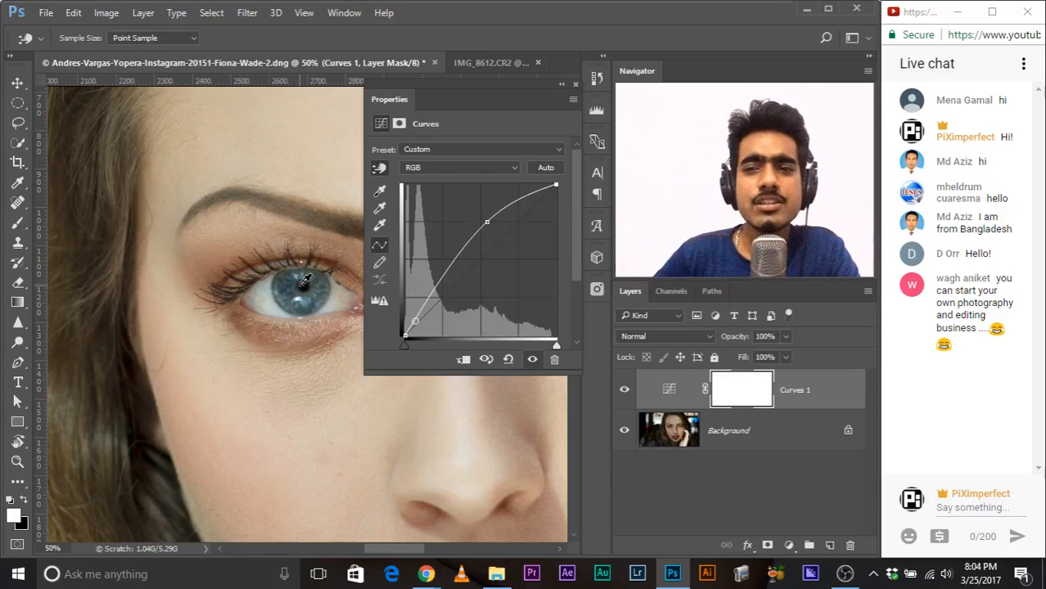
pyautogui.hotkey('ctrl', '-')
pyautogui.hotkey('ctrl', '-')
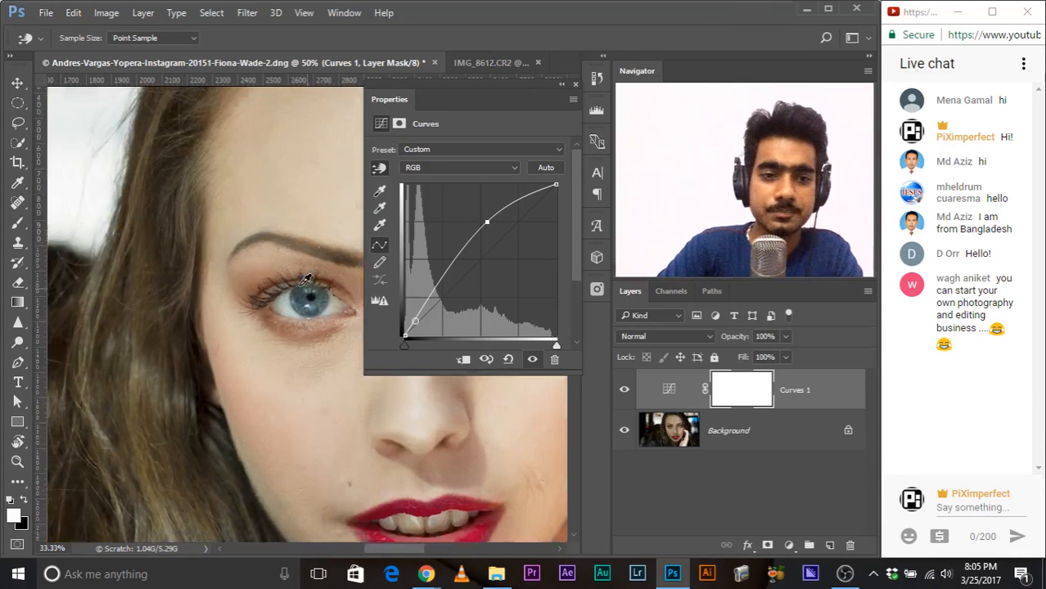
pyautogui.moveTo(196, 325); pyautogui.dragTo(196, 373)
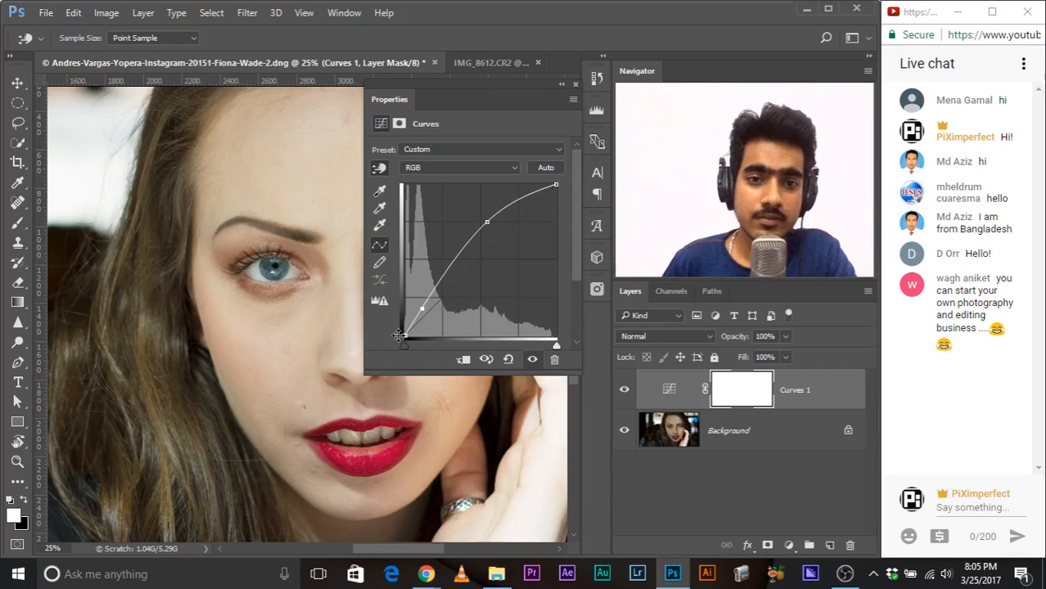
pyautogui.moveTo(421, 307); pyautogui.dragTo(428, 315)
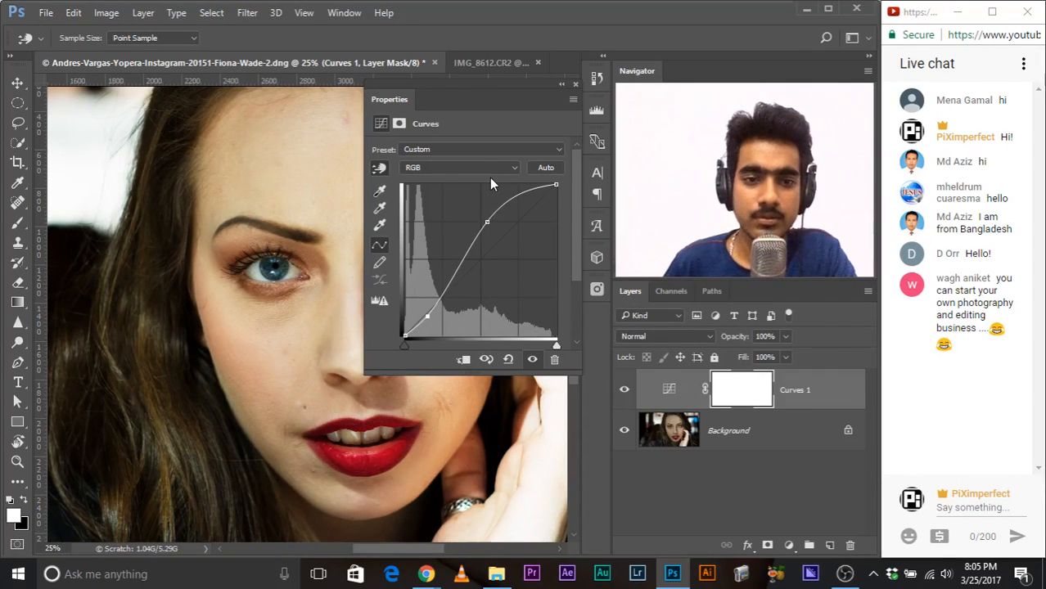
# Step: Clear the Curves properties off the portrait and toggle the adjustment to compare the contrast before and after
pyautogui.hotkey('ctrl', '-')
pyautogui.hotkey('ctrl', '-')
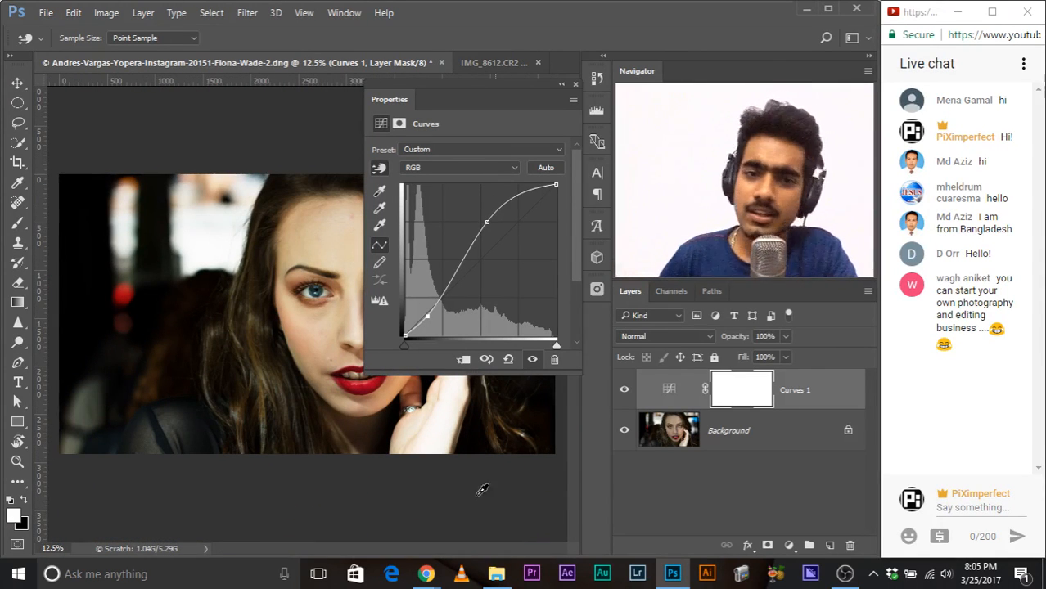
pyautogui.moveTo(543, 83); pyautogui.dragTo(495, 481)
pyautogui.click(625, 391)
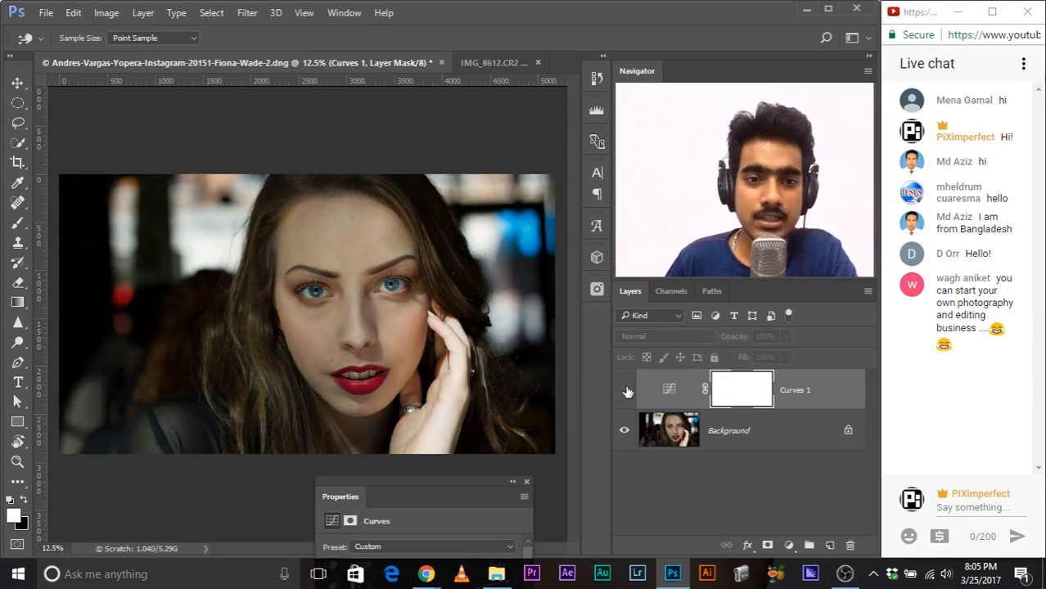
pyautogui.click(626, 390)
# Step: Reposition the floating Curves properties so the complete curve graph is shown above the portrait's lower face
pyautogui.moveTo(399, 494); pyautogui.dragTo(464, 130)
pyautogui.moveTo(401, 147); pyautogui.dragTo(440, 319)
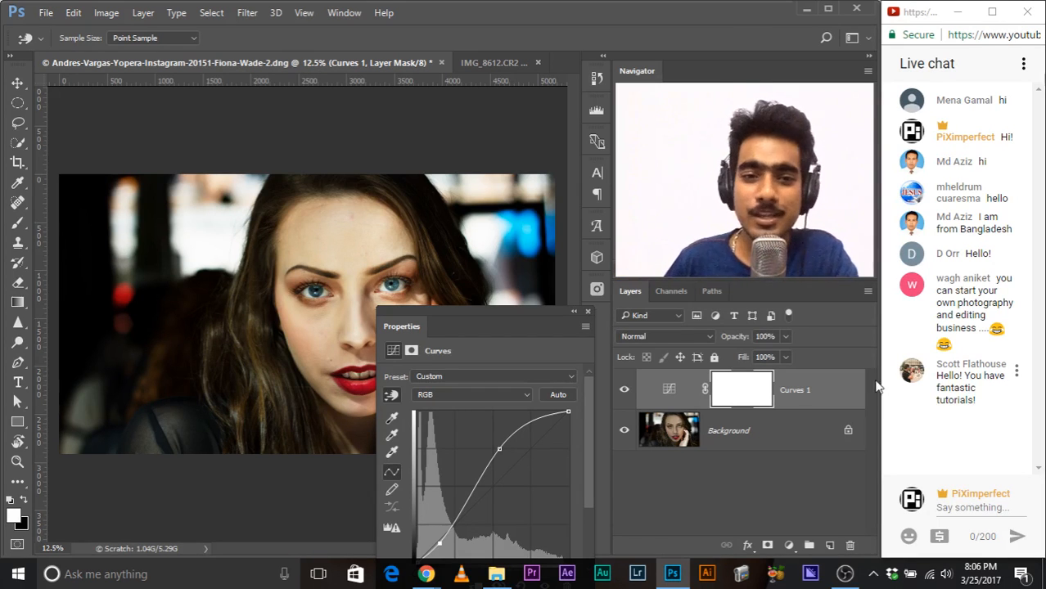
pyautogui.moveTo(486, 321); pyautogui.dragTo(508, 369)
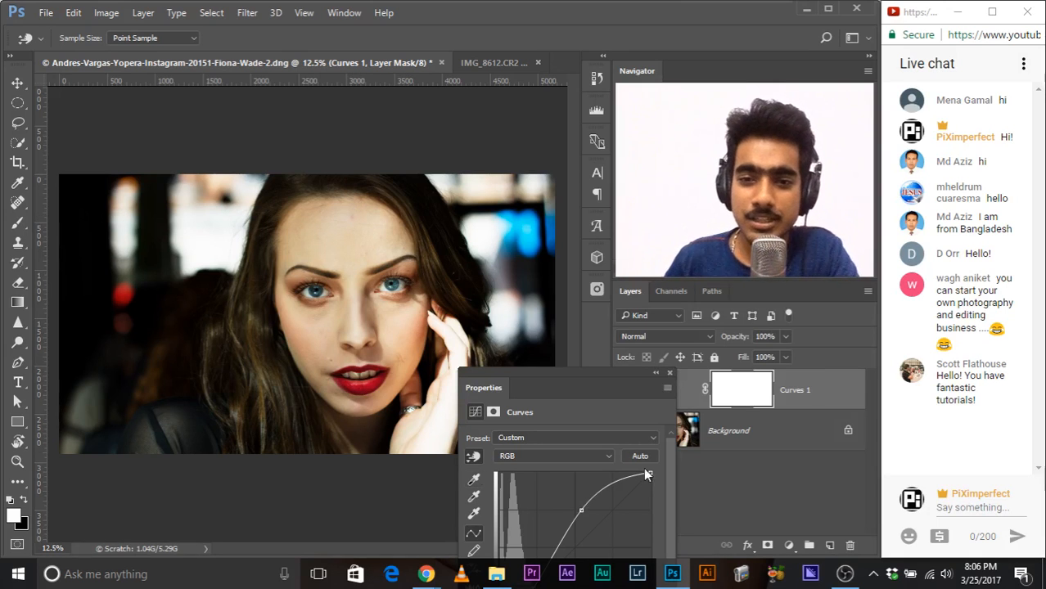
pyautogui.moveTo(658, 376); pyautogui.dragTo(431, 39)
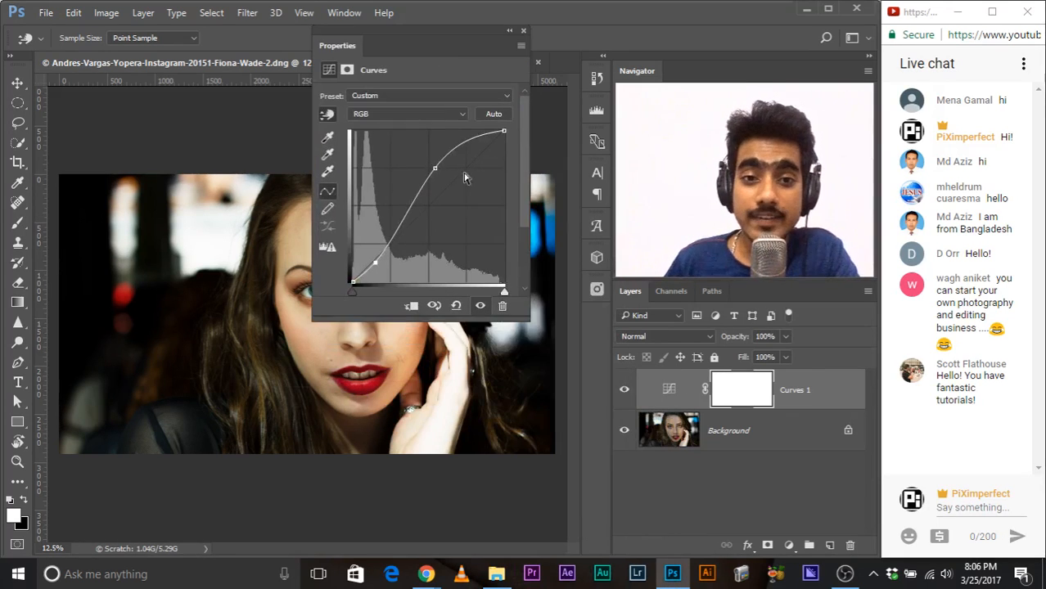
# Step: Switch to the Brush tool and rename the Curves adjustment layer to "Basic"
pyautogui.press('b')
pyautogui.doubleClick(787, 390)
pyautogui.write('Basic')
pyautogui.press('Return')
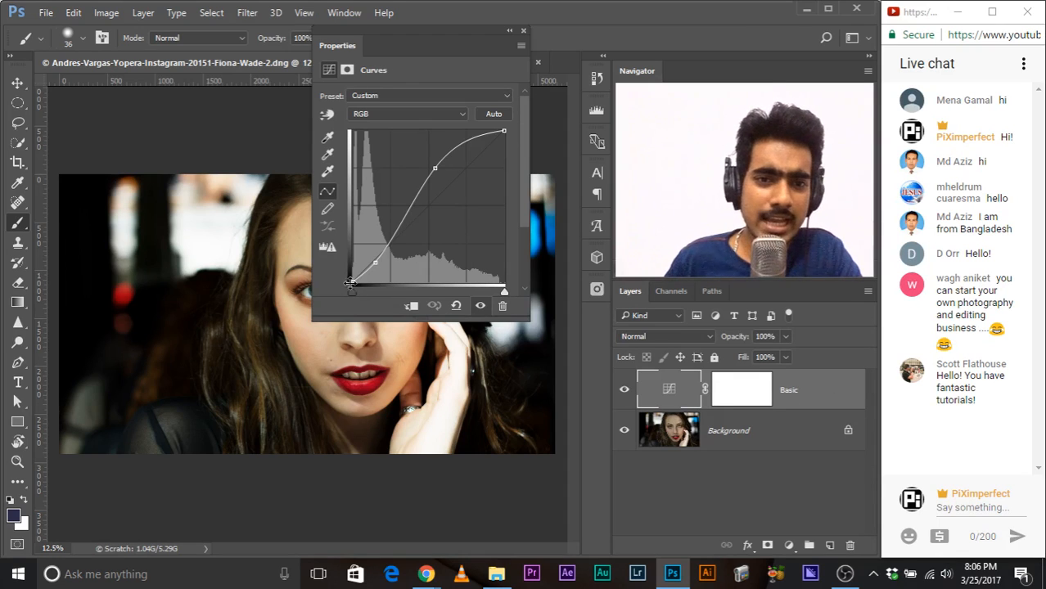
# Step: Try raising the black point of the Basic curve for faded shadows, and return it to its original position
pyautogui.moveTo(353, 283); pyautogui.dragTo(346, 266)
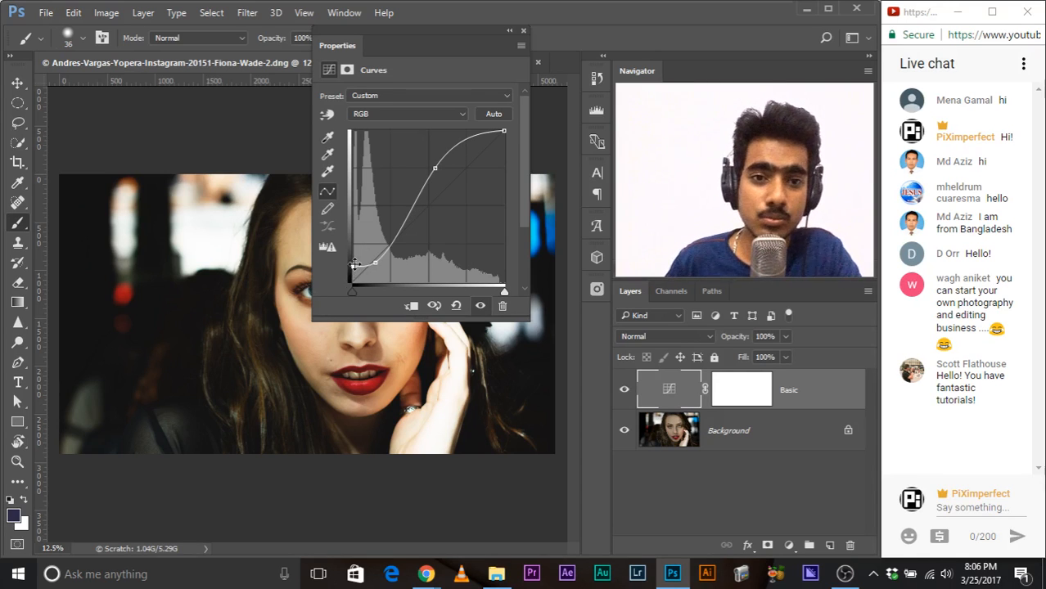
pyautogui.moveTo(353, 266); pyautogui.dragTo(353, 283)
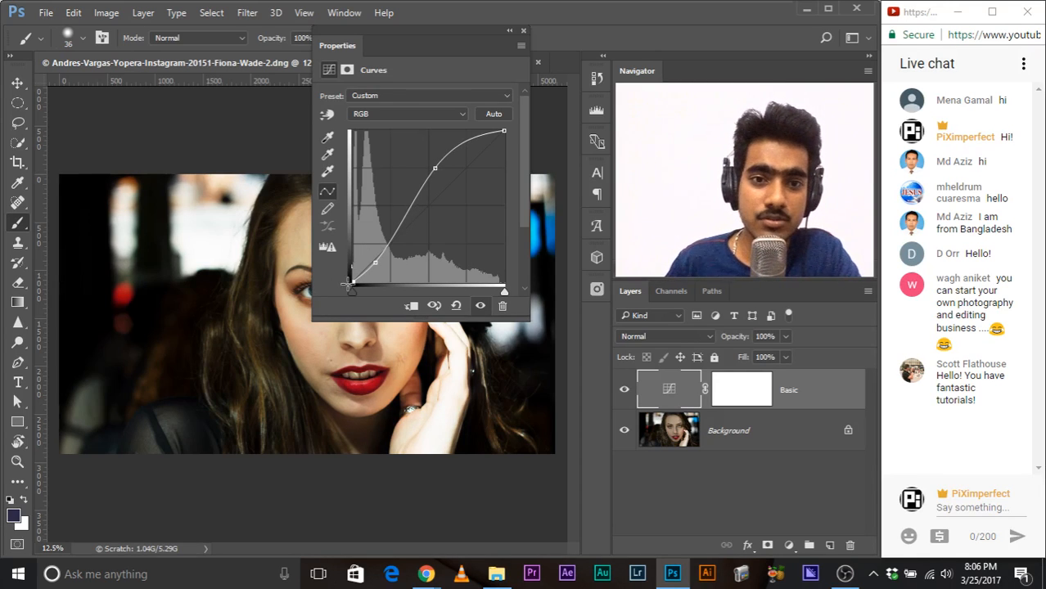
# Step: Add a second Curves adjustment layer above Basic, raising the black point and adding a lower-curve point for faded shadows
pyautogui.click(523, 31)
pyautogui.click(787, 546)
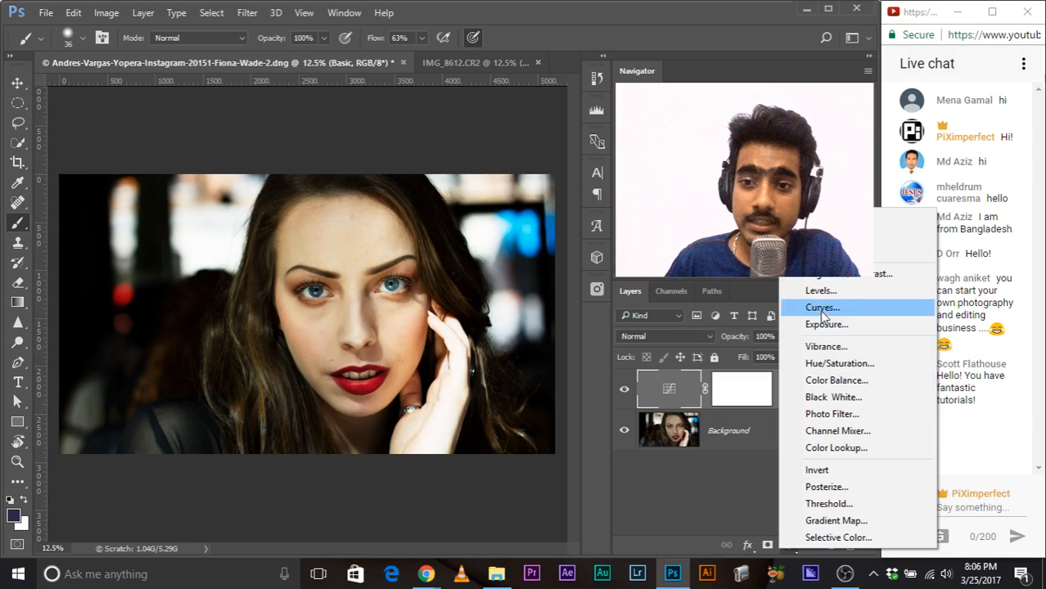
pyautogui.click(821, 308)
pyautogui.moveTo(324, 44); pyautogui.dragTo(405, 35)
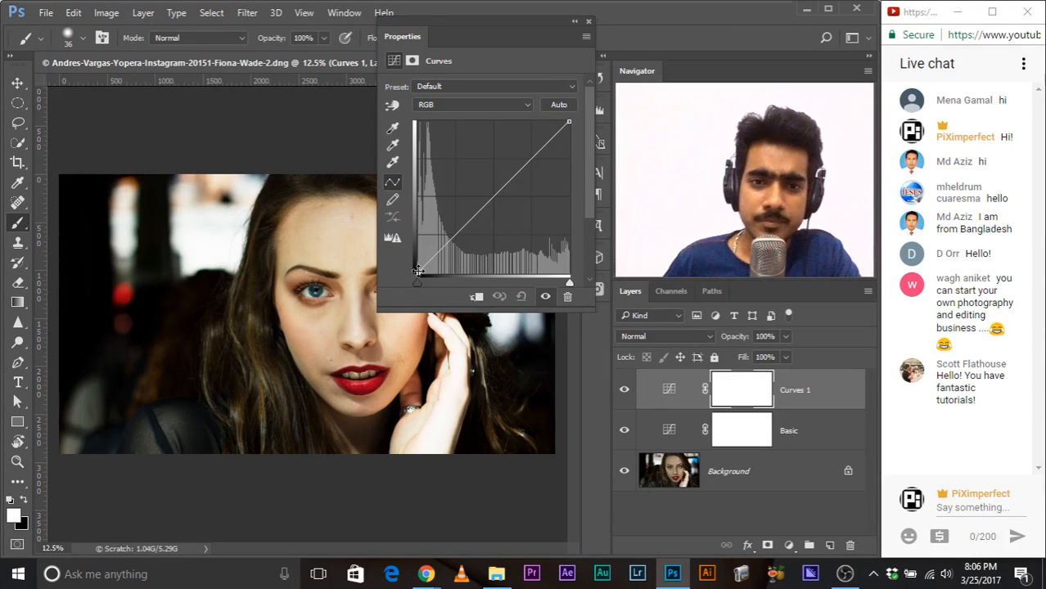
pyautogui.moveTo(417, 271); pyautogui.dragTo(439, 236)
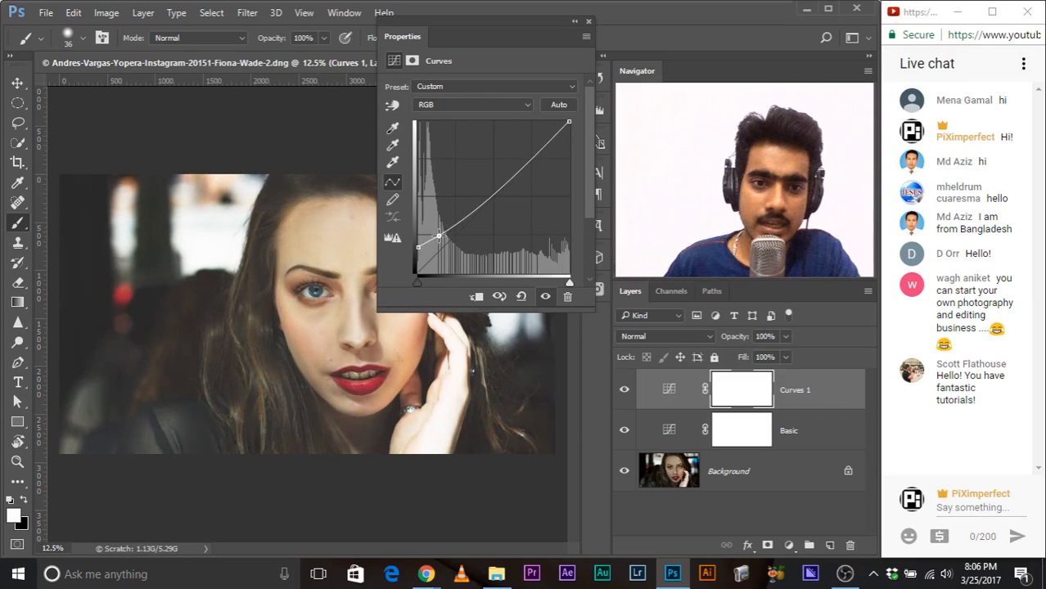
# Step: Move the Curves properties off the portrait and toggle the new Curves layer to compare the faded shadows before and after
pyautogui.moveTo(402, 36); pyautogui.dragTo(405, 462)
pyautogui.click(624, 391)
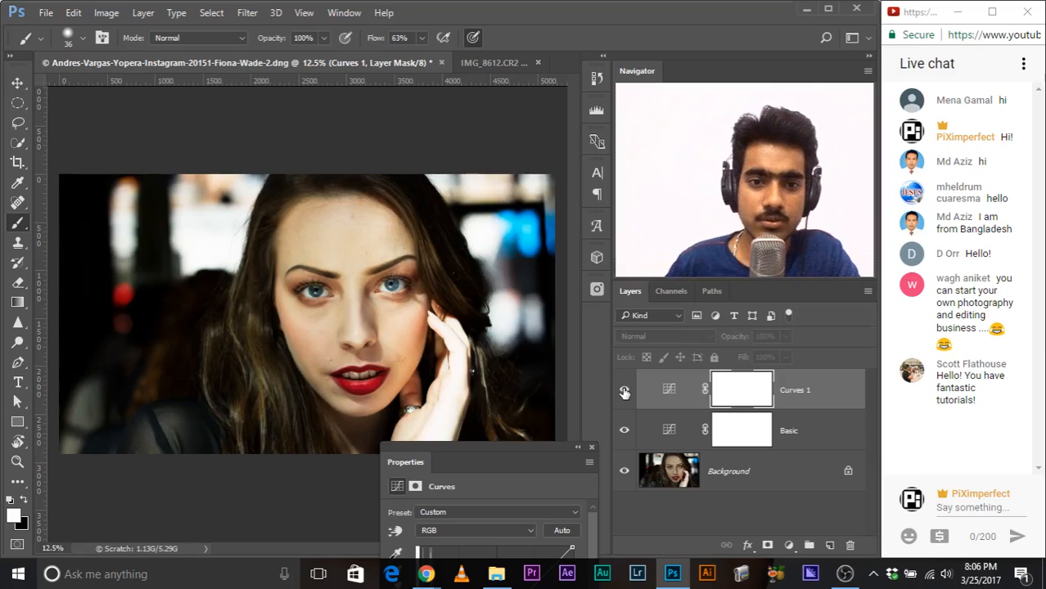
pyautogui.click(624, 392)
pyautogui.hotkey('ctrl', '+')
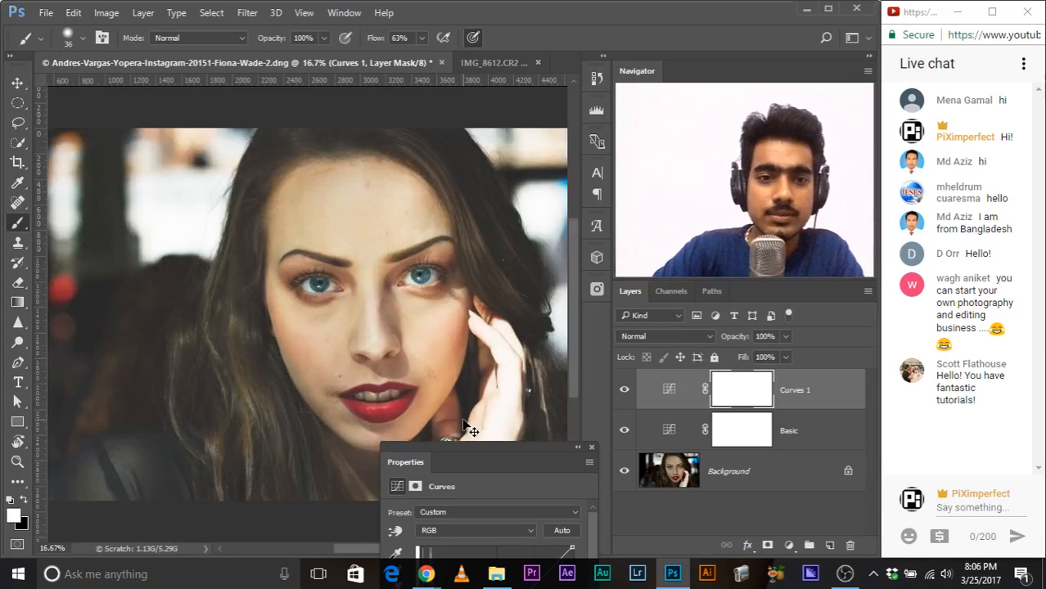
# Step: Add a point on the upper part of the Curves 1 curve to anchor the highlights, and move the properties off the face
pyautogui.moveTo(456, 464); pyautogui.dragTo(511, 254)
pyautogui.moveTo(583, 392); pyautogui.dragTo(583, 390)
pyautogui.moveTo(482, 264); pyautogui.dragTo(372, 342)
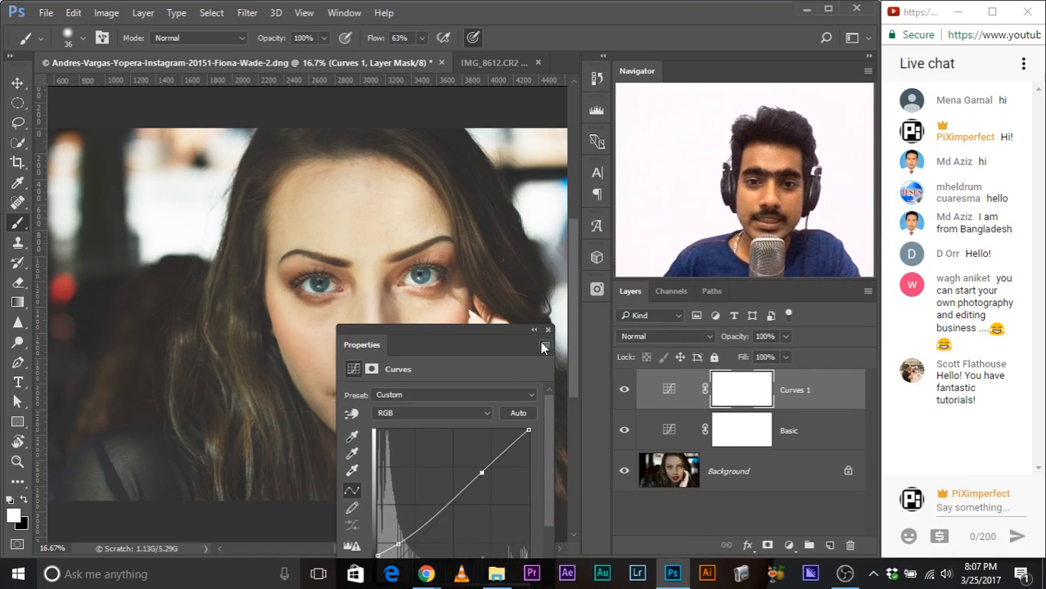
pyautogui.moveTo(481, 342); pyautogui.dragTo(637, 210)
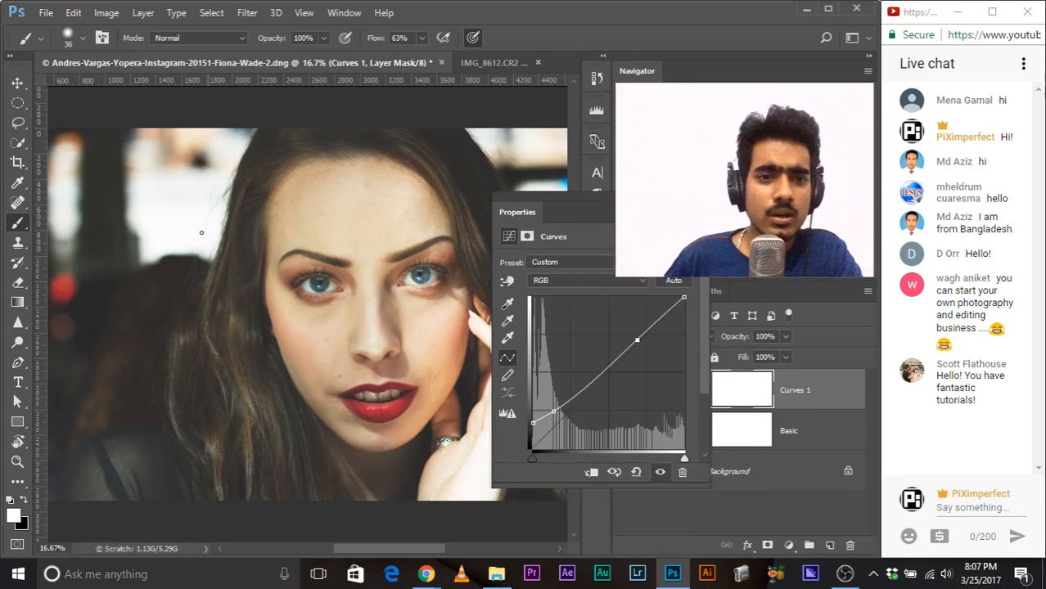
pyautogui.moveTo(533, 459)
pyautogui.mouseDown()
pyautogui.moveTo(543, 461)
pyautogui.moveTo(531, 460)
pyautogui.mouseUp()
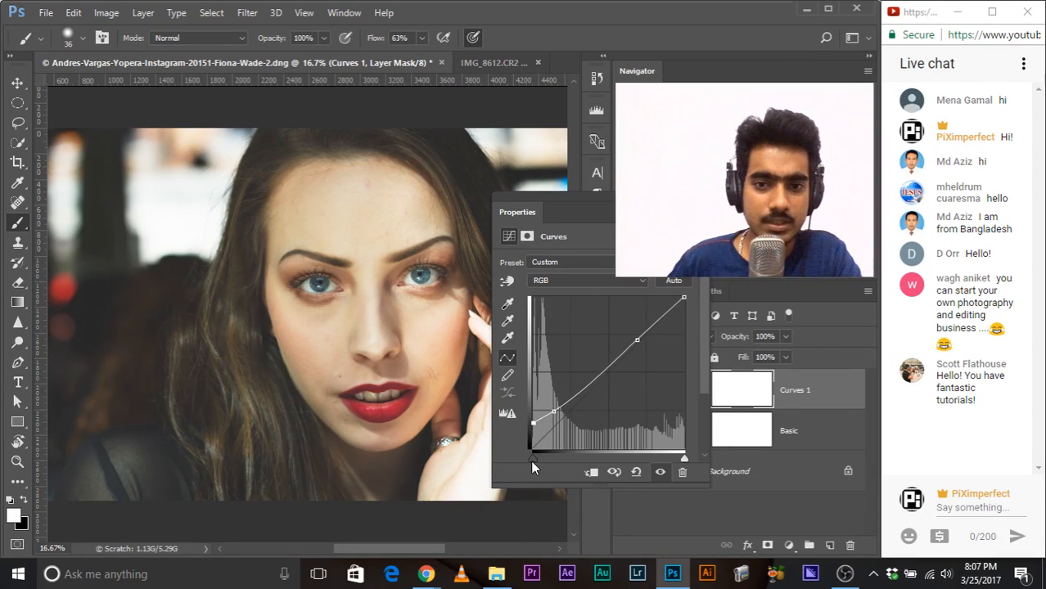
# Step: Go through the Blue, Green and Red channel curves of Curves 1 and settle on the Blue channel
pyautogui.click(573, 279)
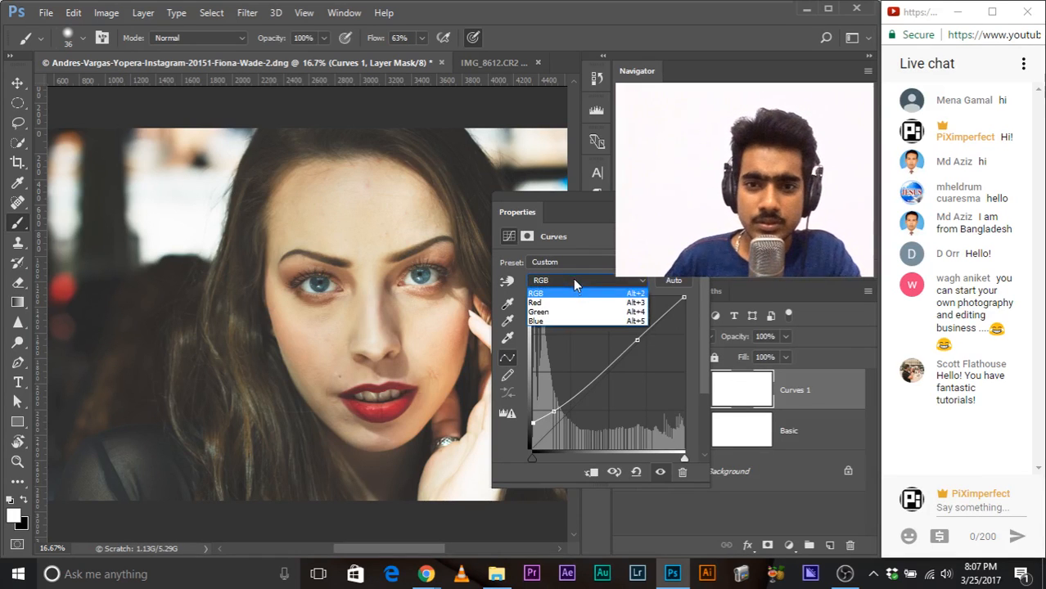
pyautogui.click(533, 218)
pyautogui.moveTo(533, 218); pyautogui.dragTo(413, 187)
pyautogui.click(446, 249)
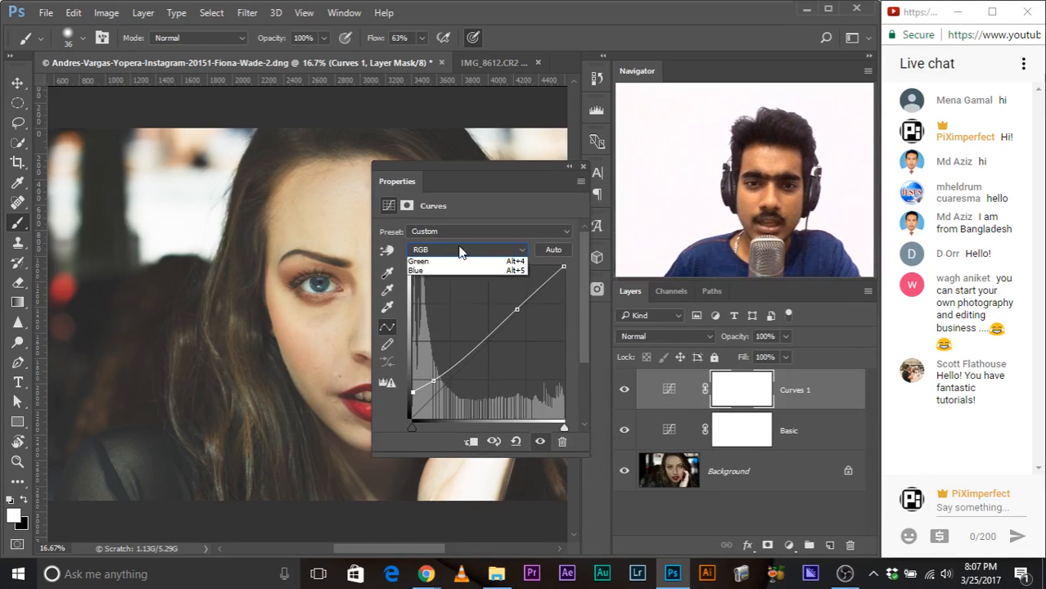
pyautogui.click(440, 292)
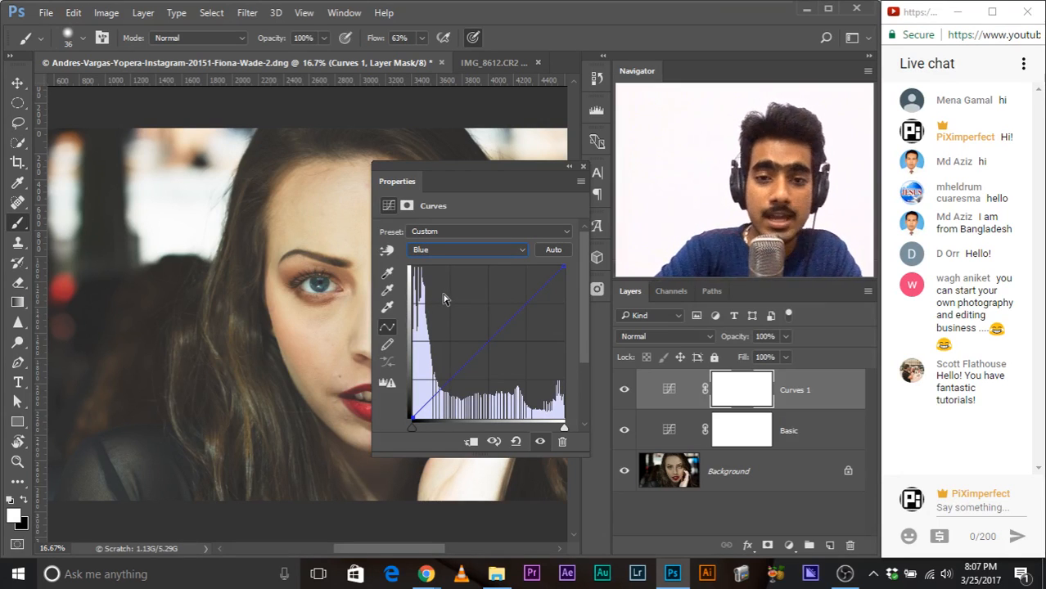
pyautogui.press('Up')
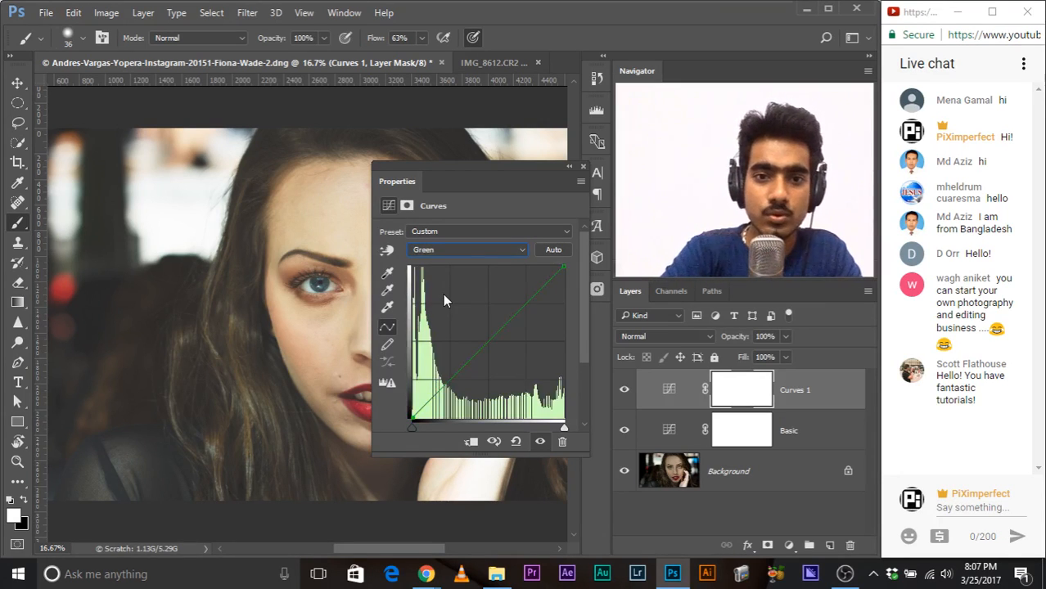
pyautogui.press('Up')
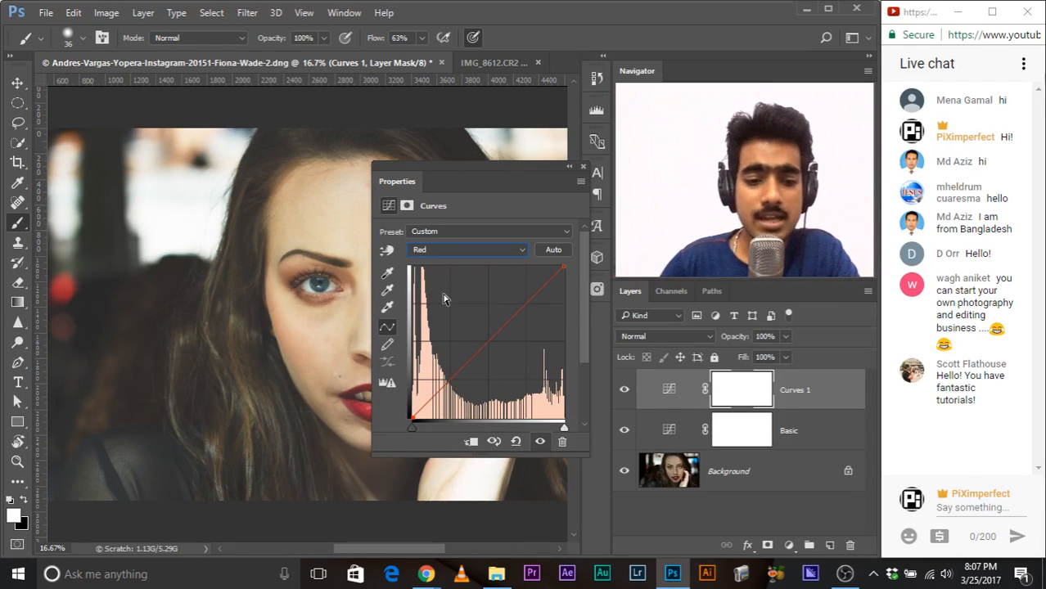
pyautogui.press('Down')
pyautogui.press('Down')
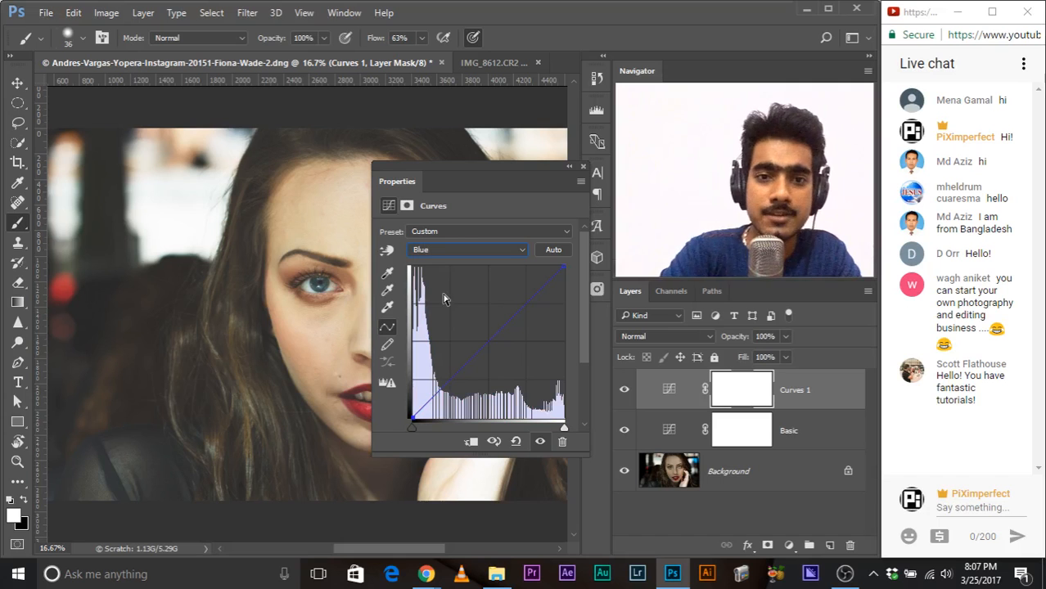
# Step: Raise the black point of the Blue curve in Curves 1 to tint the shadows blue, and add a point just above it
pyautogui.moveTo(390, 184); pyautogui.dragTo(387, 89)
pyautogui.moveTo(407, 323); pyautogui.dragTo(404, 312)
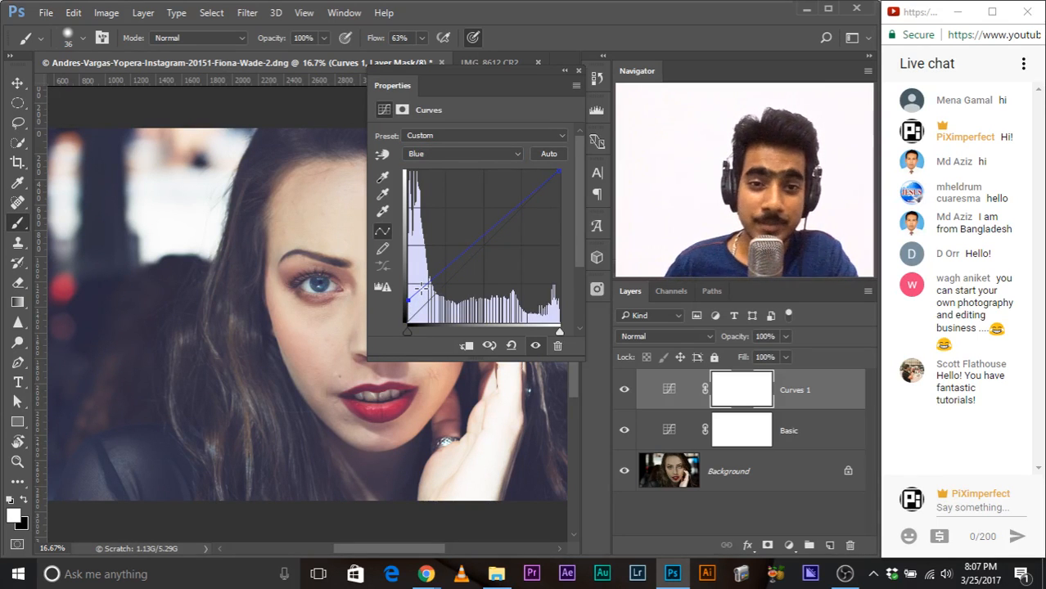
pyautogui.moveTo(428, 292); pyautogui.dragTo(428, 284)
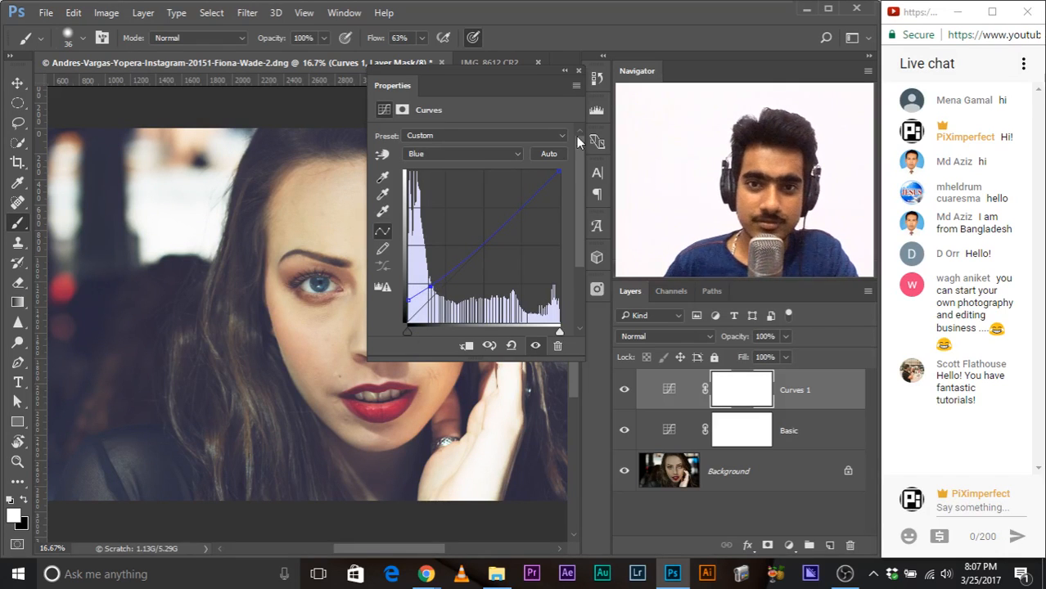
# Step: Close the Curves properties and toggle the Curves 1 layer to compare the blue shadow tint before and after
pyautogui.click(578, 71)
pyautogui.click(623, 391)
pyautogui.click(623, 391)
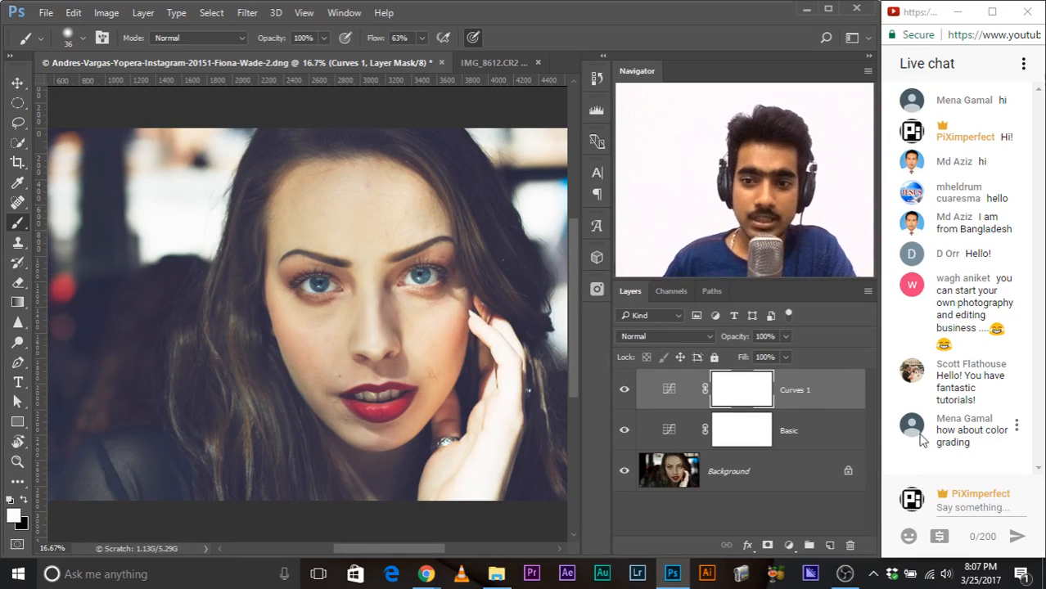
# Step: Group the Curves 1 and Basic layers, and toggle the group's visibility repeatedly to compare the portrait before and after
pyautogui.keyDown('shift'); pyautogui.click(809, 440); pyautogui.keyUp('shift')
pyautogui.hotkey('ctrl', 'g')
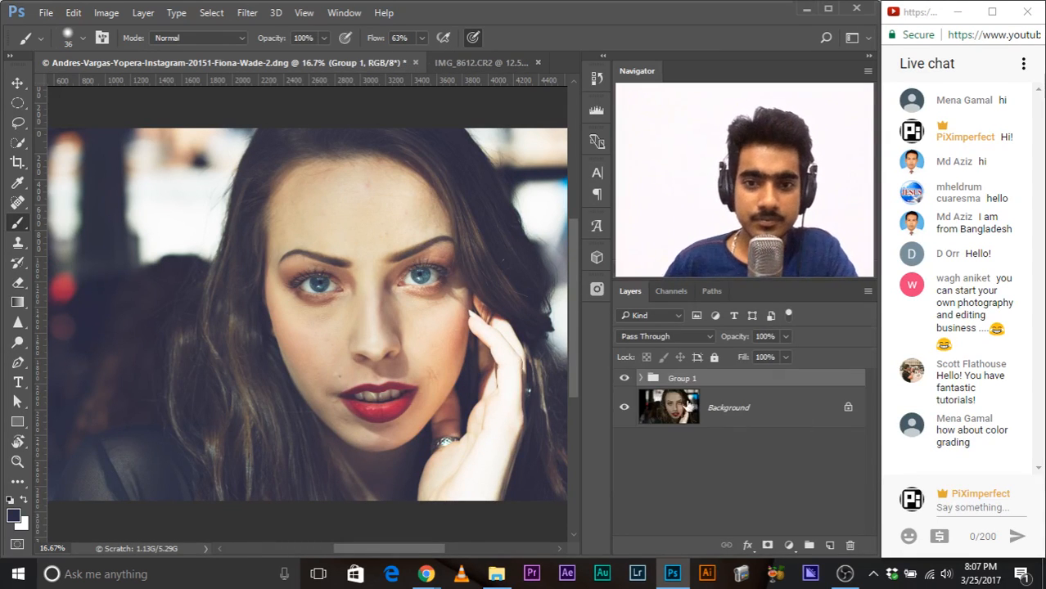
pyautogui.click(624, 379)
pyautogui.click(623, 379)
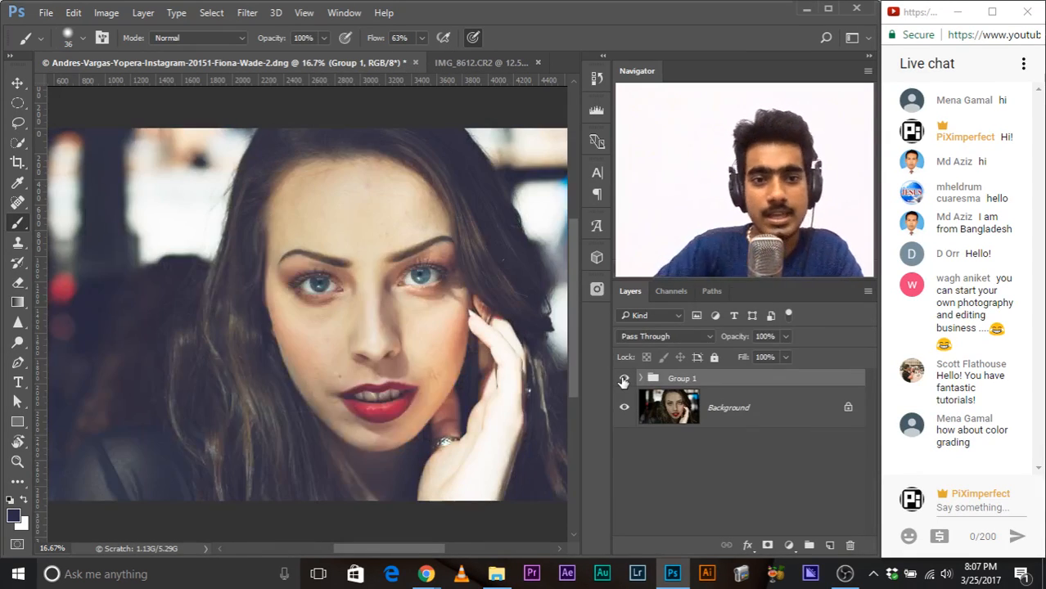
pyautogui.click(623, 378)
pyautogui.click(623, 379)
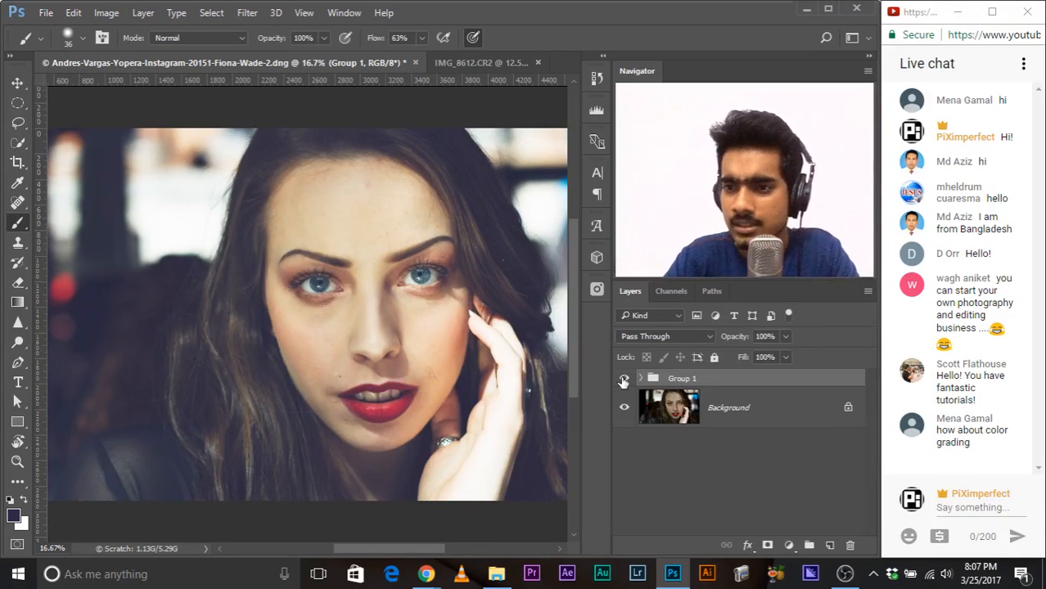
pyautogui.click(624, 379)
pyautogui.click(624, 379)
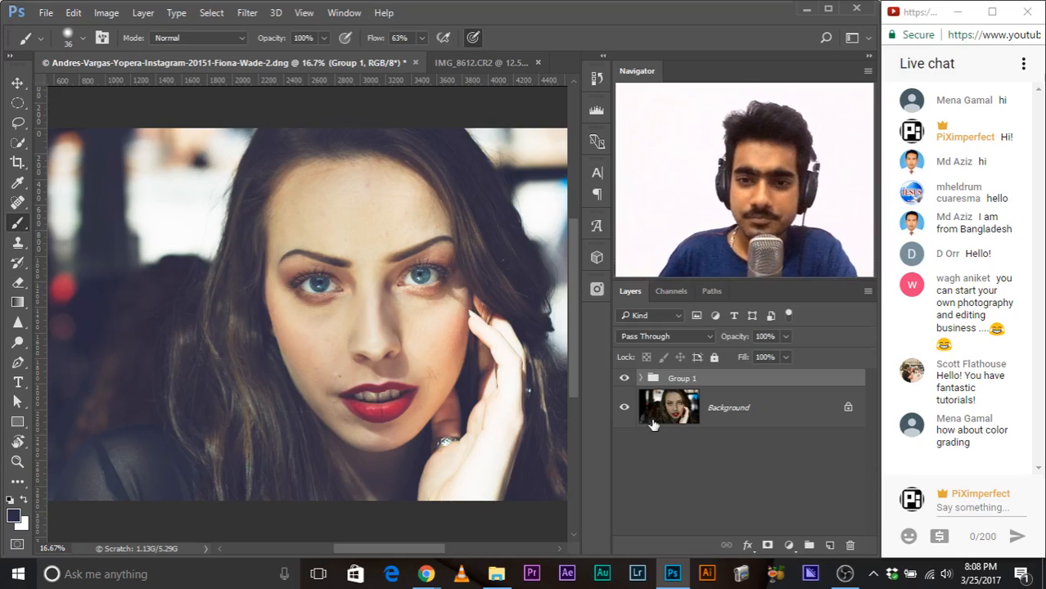
pyautogui.click(623, 378)
pyautogui.click(623, 378)
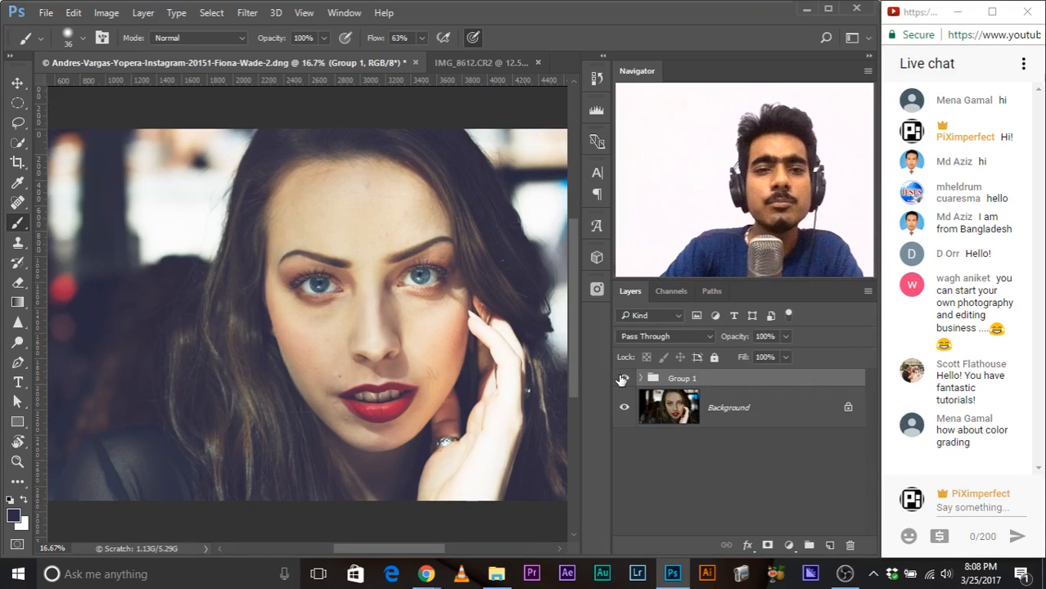
# Step: Expand the group and add another Curves adjustment layer directly above Curves 1
pyautogui.hotkey('ctrl', '-')
pyautogui.hotkey('ctrl', '-')
pyautogui.hotkey('ctrl', '+')
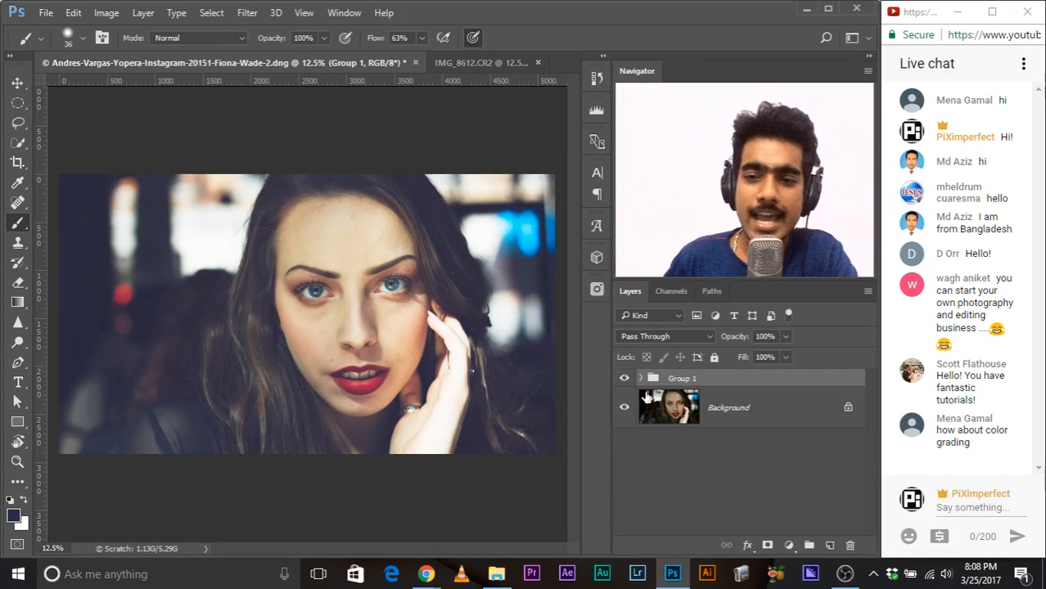
pyautogui.click(642, 379)
pyautogui.click(747, 407)
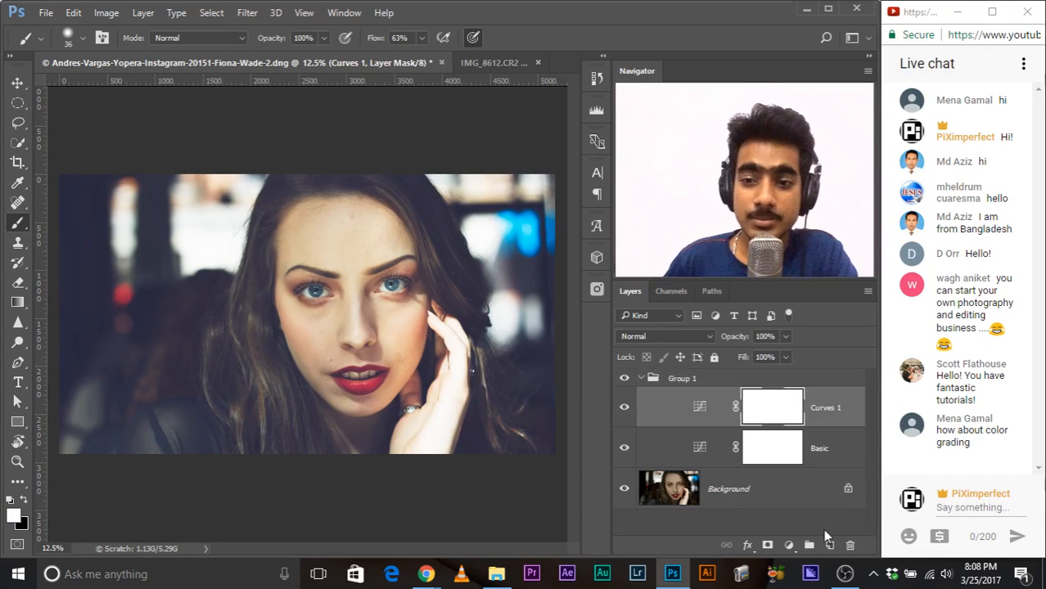
pyautogui.click(789, 546)
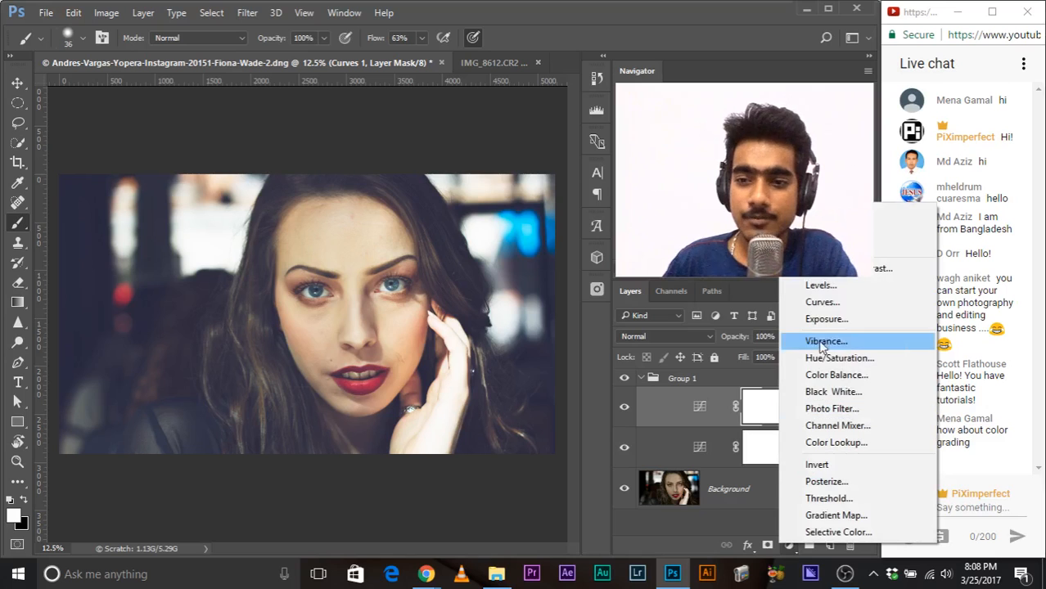
pyautogui.click(820, 302)
pyautogui.moveTo(393, 85); pyautogui.dragTo(356, 179)
pyautogui.click(487, 332)
pyautogui.click(490, 367)
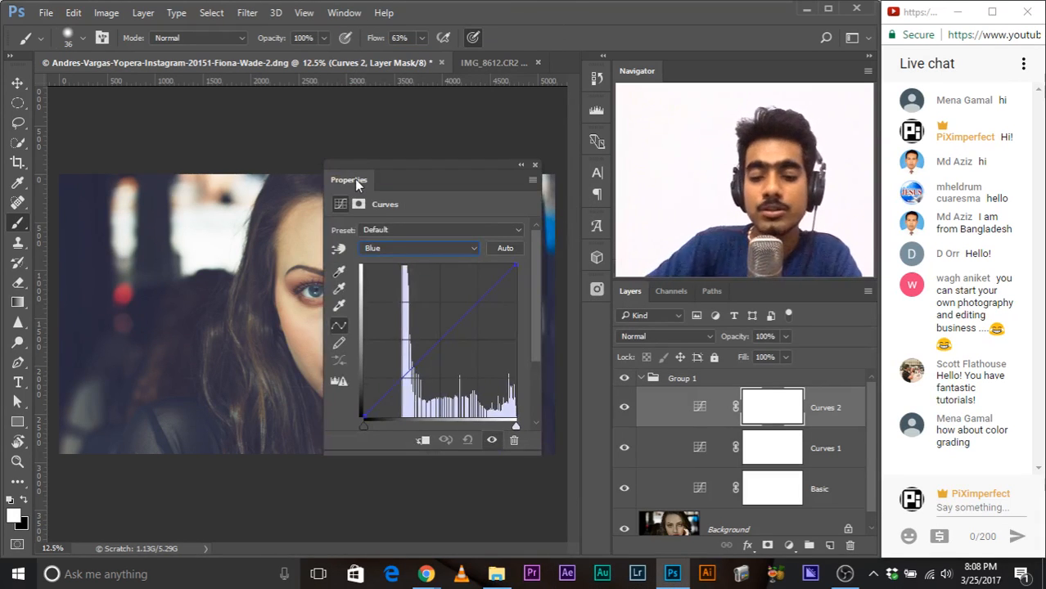
# Step: In the Red channel of Curves 2, add a midtone point and raise the black point strongly to tint the shadows red
pyautogui.hotkey('ctrl', '+')
pyautogui.hotkey('ctrl', '+')
pyautogui.moveTo(194, 214); pyautogui.dragTo(91, 214)
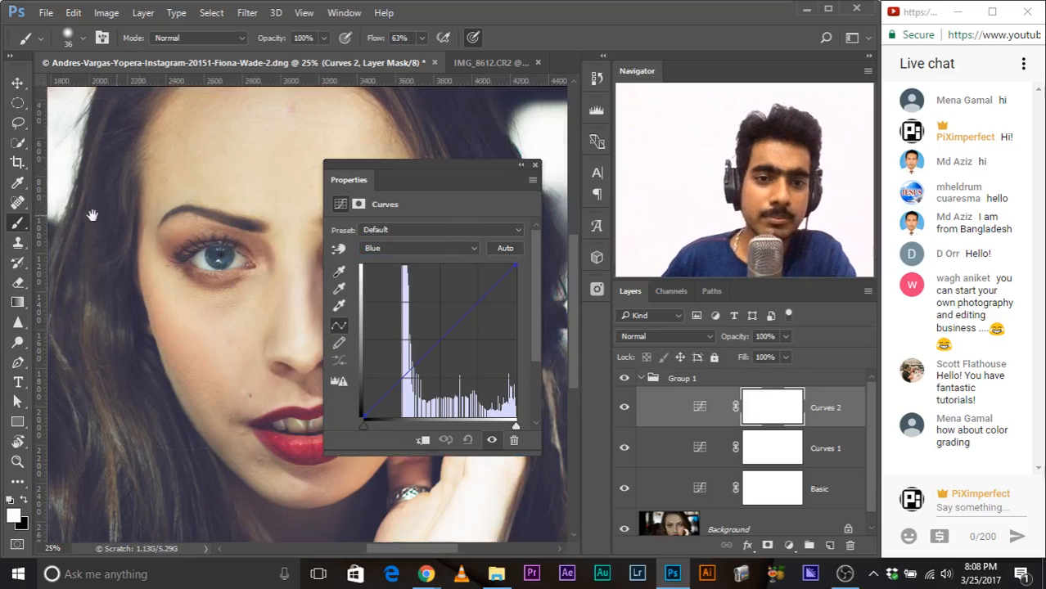
pyautogui.click(417, 248)
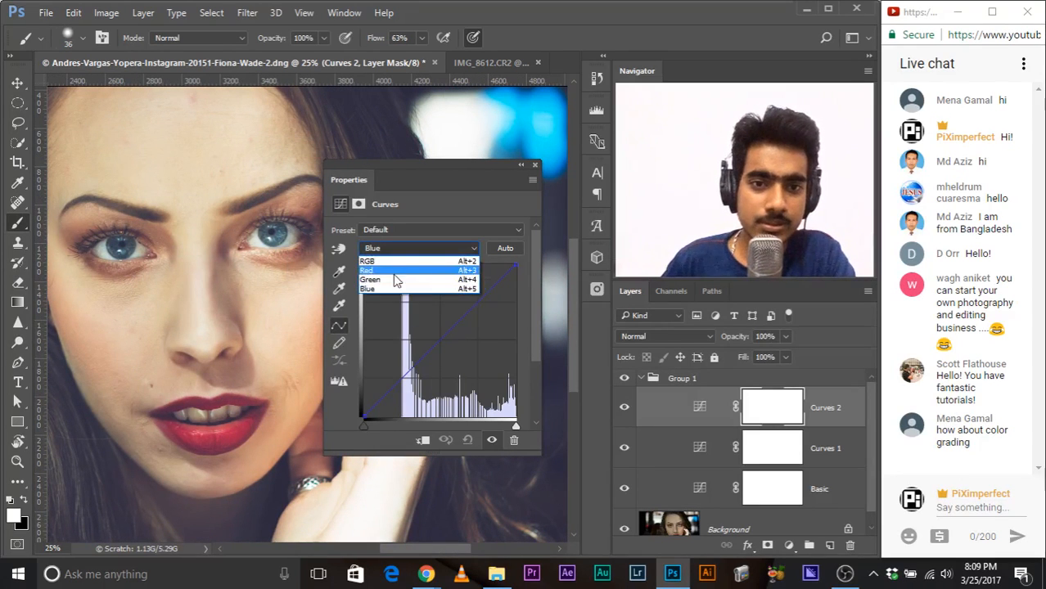
pyautogui.click(396, 263)
pyautogui.moveTo(442, 338)
pyautogui.mouseDown()
pyautogui.moveTo(432, 332)
pyautogui.moveTo(445, 339)
pyautogui.mouseUp()
pyautogui.moveTo(364, 416); pyautogui.dragTo(361, 373)
pyautogui.moveTo(446, 340); pyautogui.dragTo(428, 349)
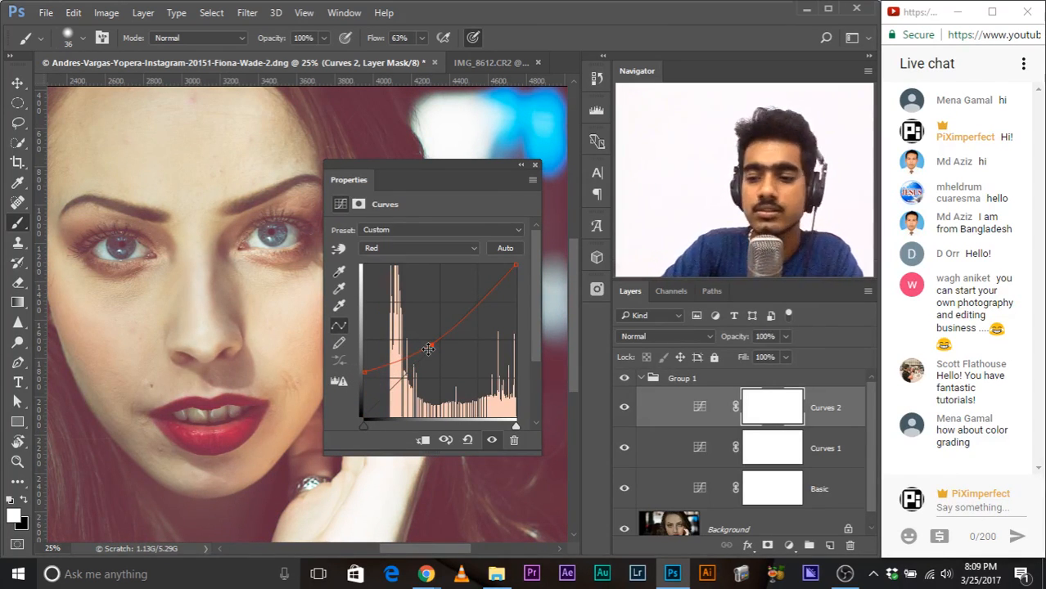
# Step: Clear the Curves properties off the portrait to examine the red tint across the whole photo, and bring them back
pyautogui.hotkey('ctrl', '-')
pyautogui.hotkey('ctrl', '-')
pyautogui.moveTo(364, 180); pyautogui.dragTo(488, 429)
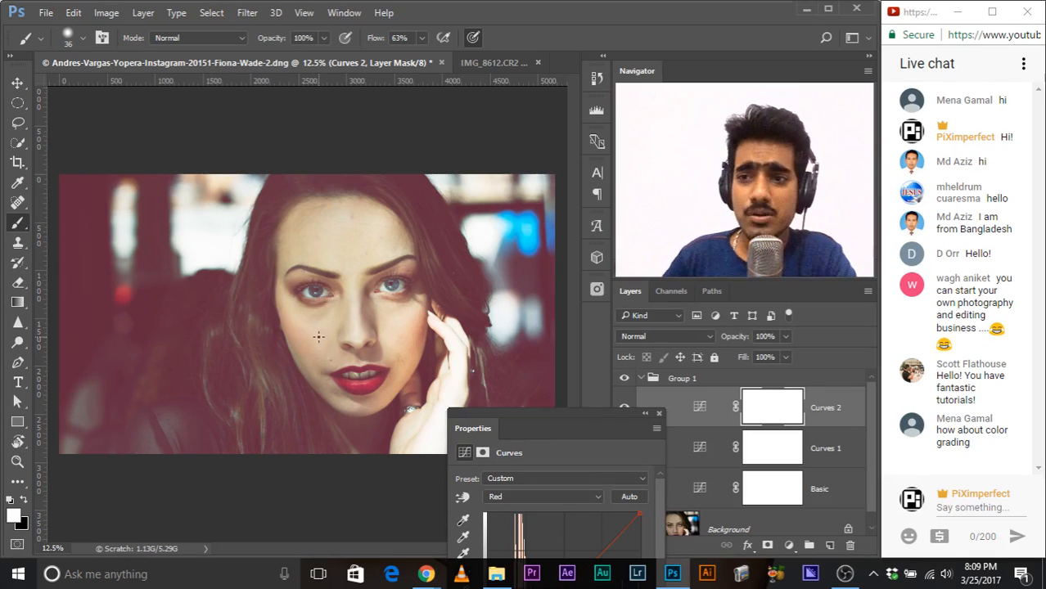
pyautogui.moveTo(473, 431); pyautogui.dragTo(400, 130)
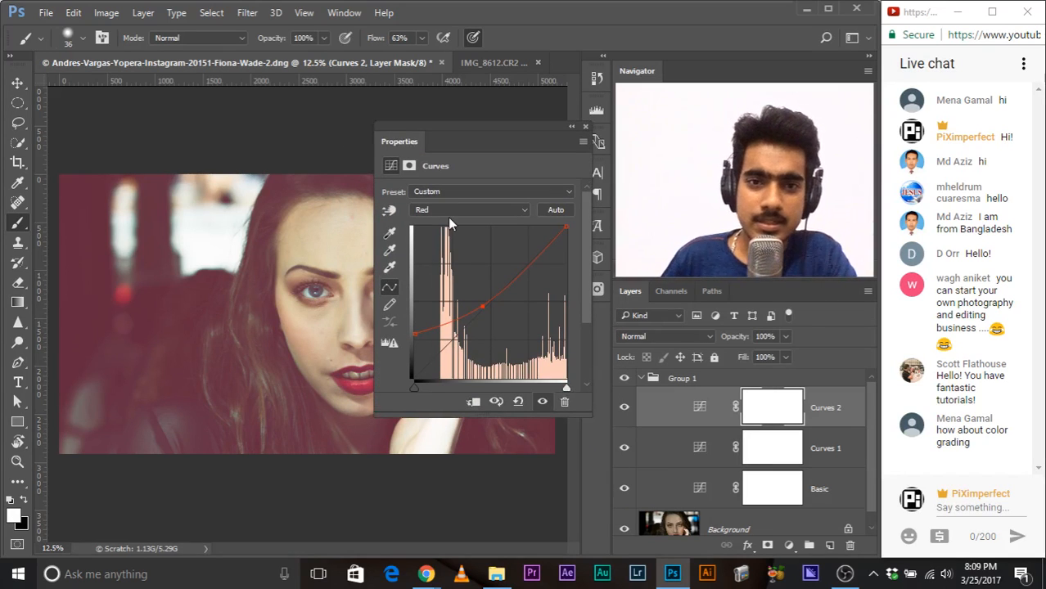
# Step: Raise the upper point of the Basic layer's RGB curve to brighten the highlights, close its properties and select the Curves 2 layer mask
pyautogui.click(585, 127)
pyautogui.doubleClick(700, 488)
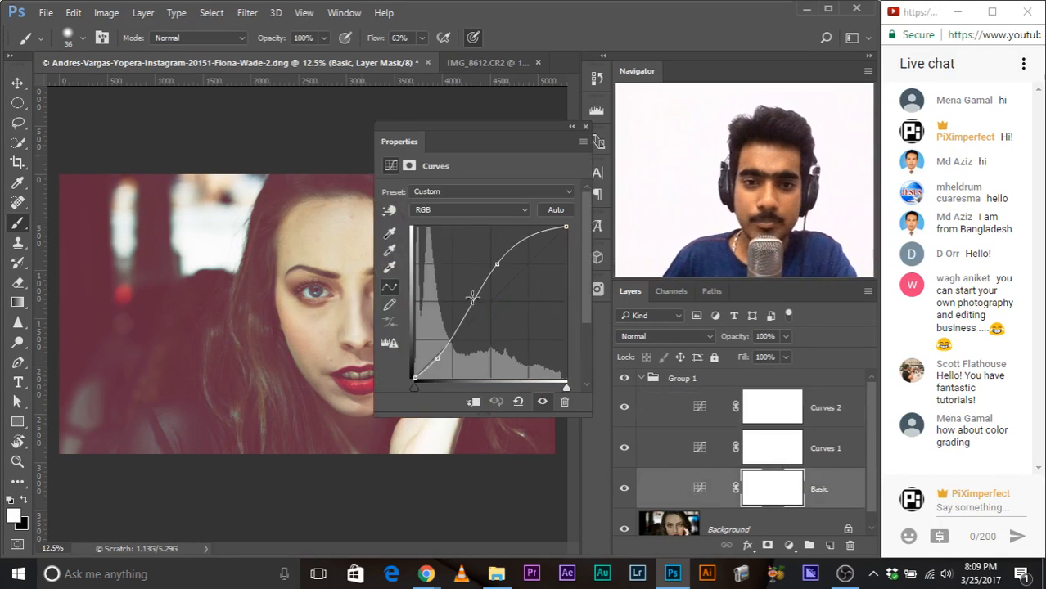
pyautogui.moveTo(408, 131); pyautogui.dragTo(462, 318)
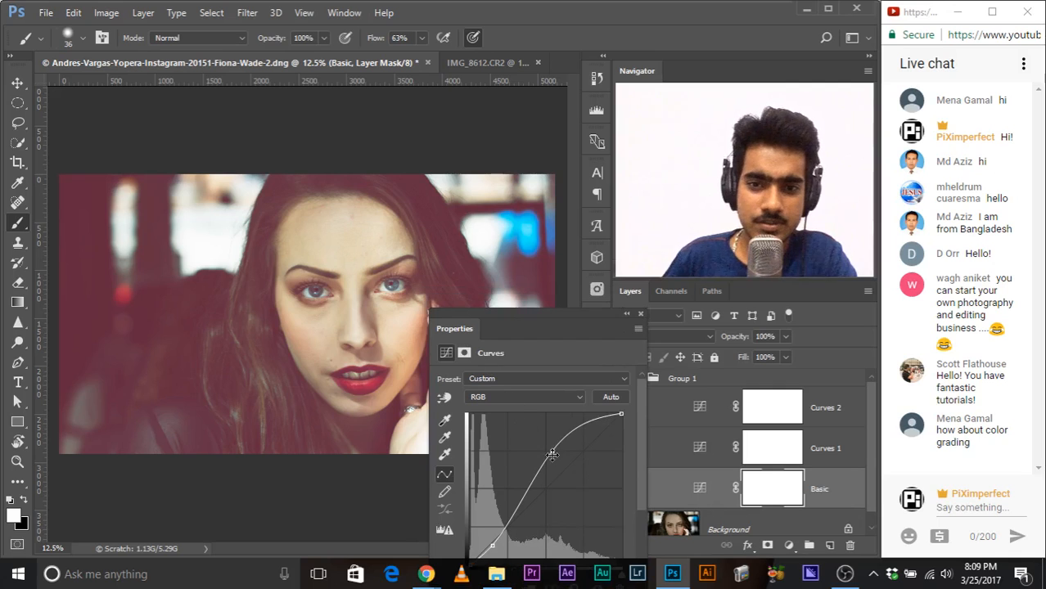
pyautogui.moveTo(552, 455)
pyautogui.mouseDown()
pyautogui.moveTo(549, 433)
pyautogui.moveTo(550, 444)
pyautogui.mouseUp()
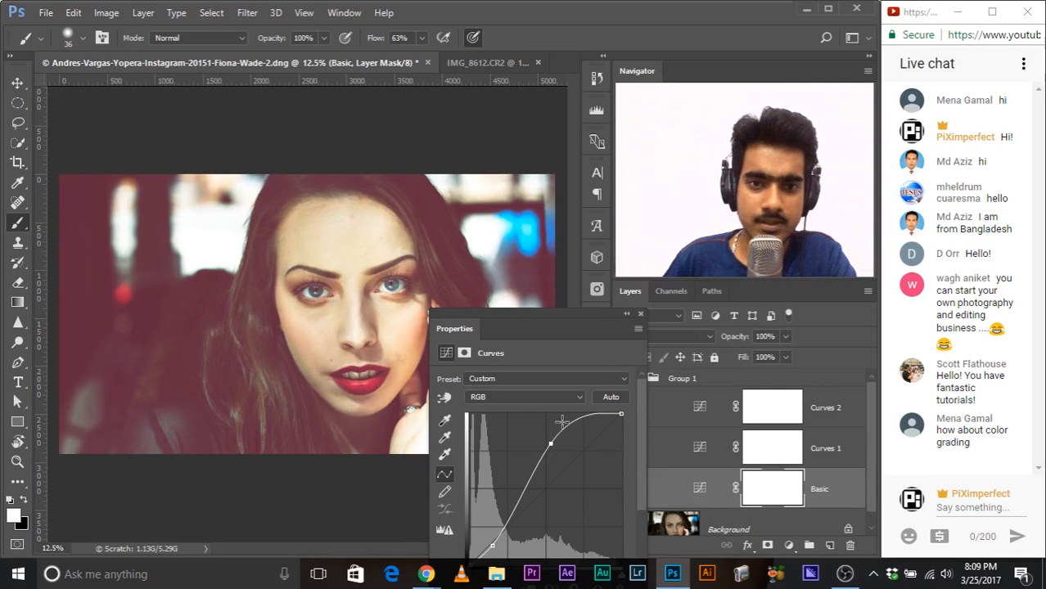
pyautogui.click(639, 315)
pyautogui.click(772, 406)
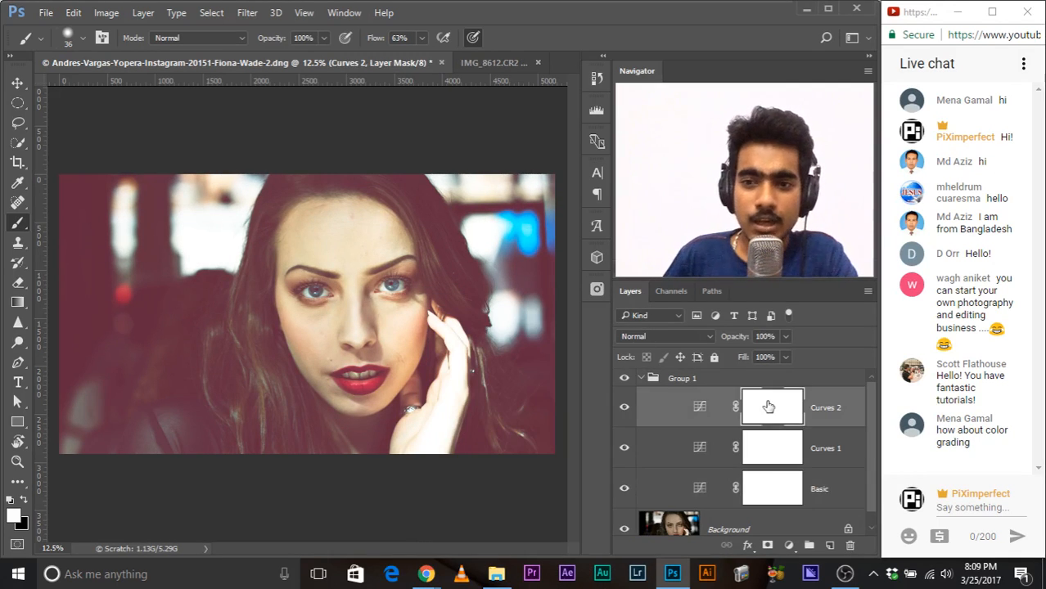
# Step: With the Gradient tool, draw a short radial gradient outward from the face on the Curves 2 mask and compare the upper Curves layers off and on
pyautogui.click(15, 303)
pyautogui.rightClick(16, 305)
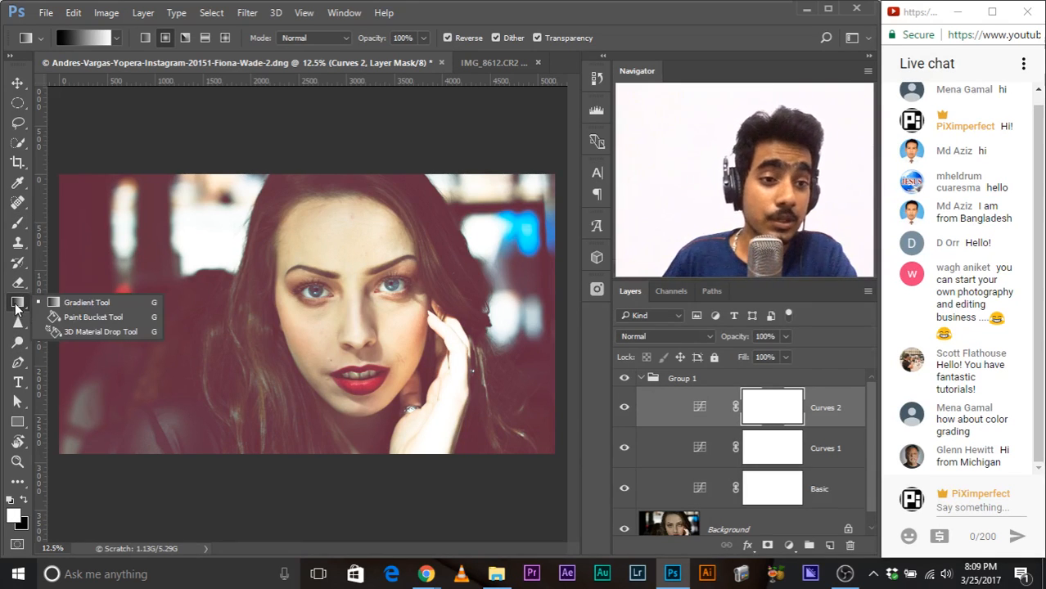
pyautogui.click(82, 302)
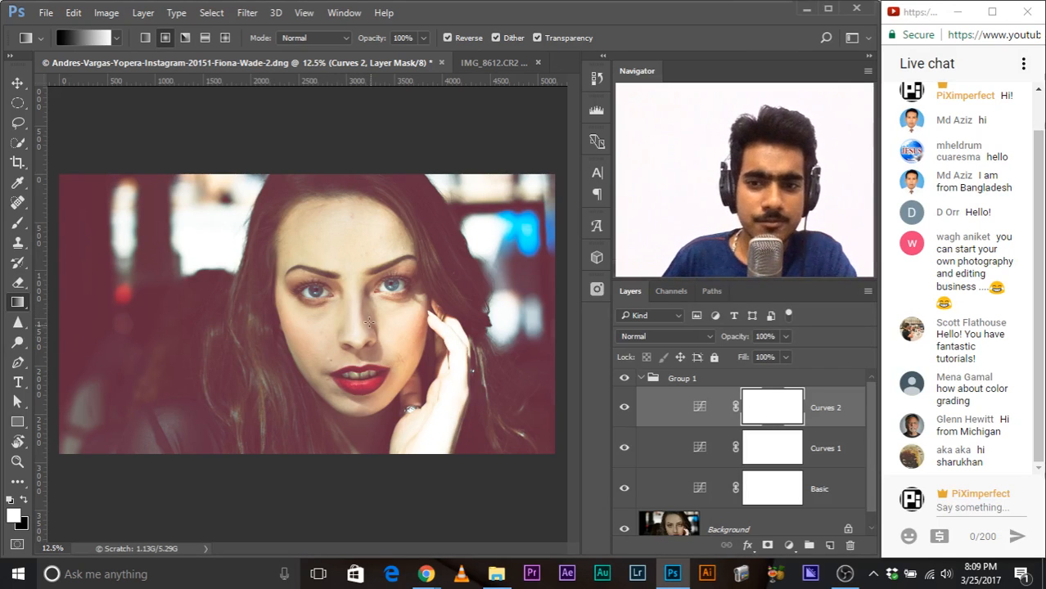
pyautogui.moveTo(351, 295); pyautogui.dragTo(462, 440)
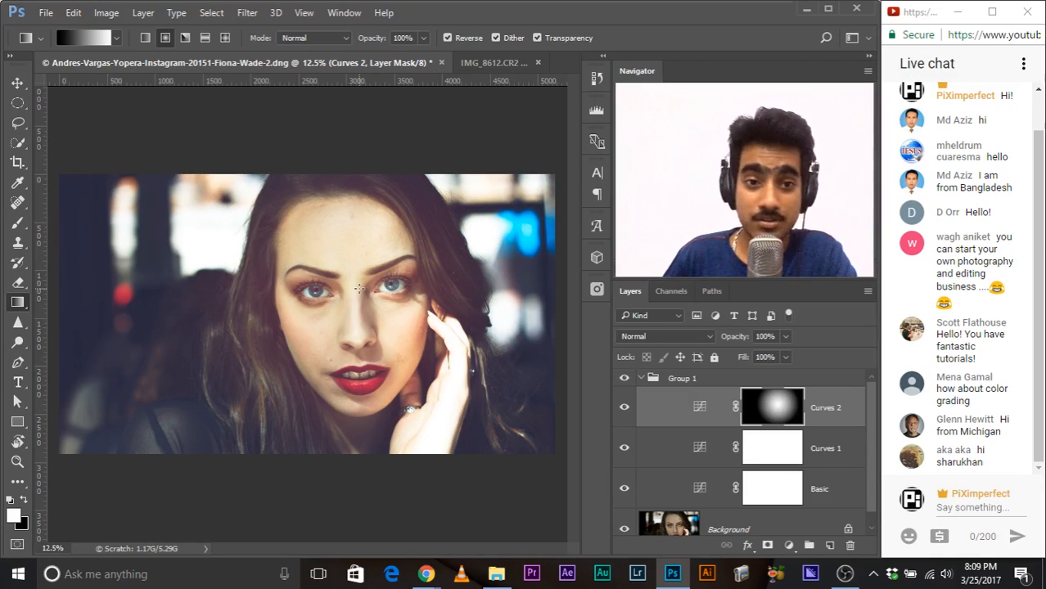
pyautogui.click(624, 449)
pyautogui.click(624, 449)
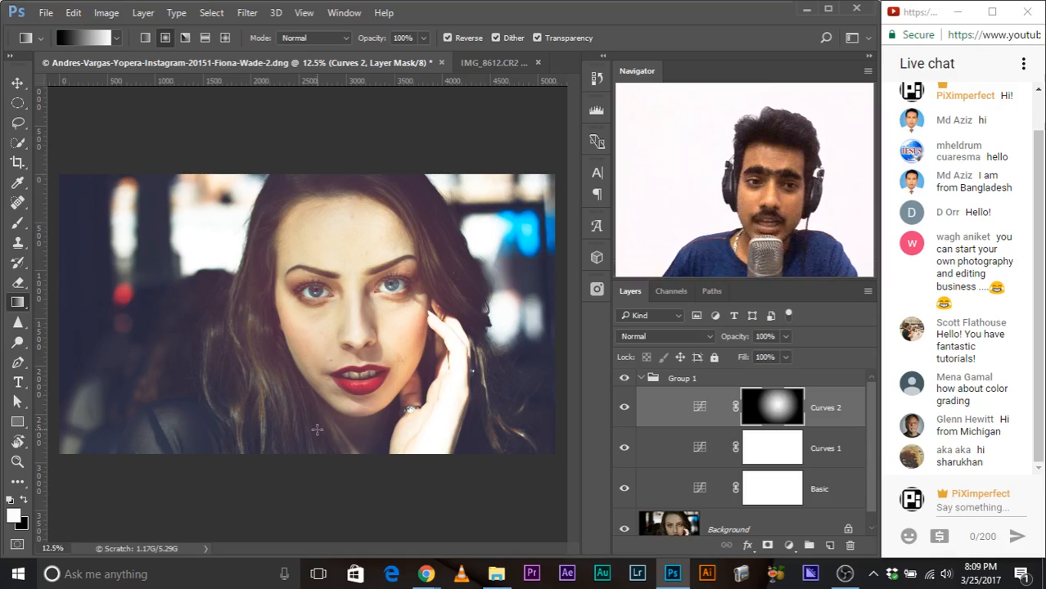
pyautogui.click(627, 412)
pyautogui.click(624, 408)
# Step: Redraw the radial gradient on the Curves 2 mask from the nose to beyond the canvas corner and compare Curves 2 and Group 1 off and on
pyautogui.moveTo(352, 319); pyautogui.dragTo(612, 530)
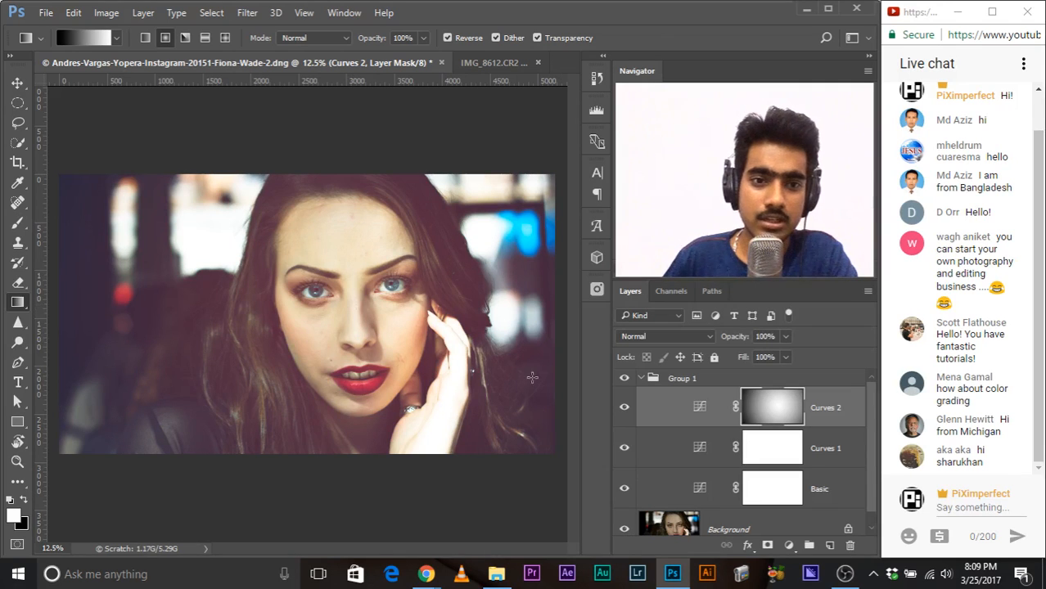
pyautogui.click(623, 409)
pyautogui.click(623, 409)
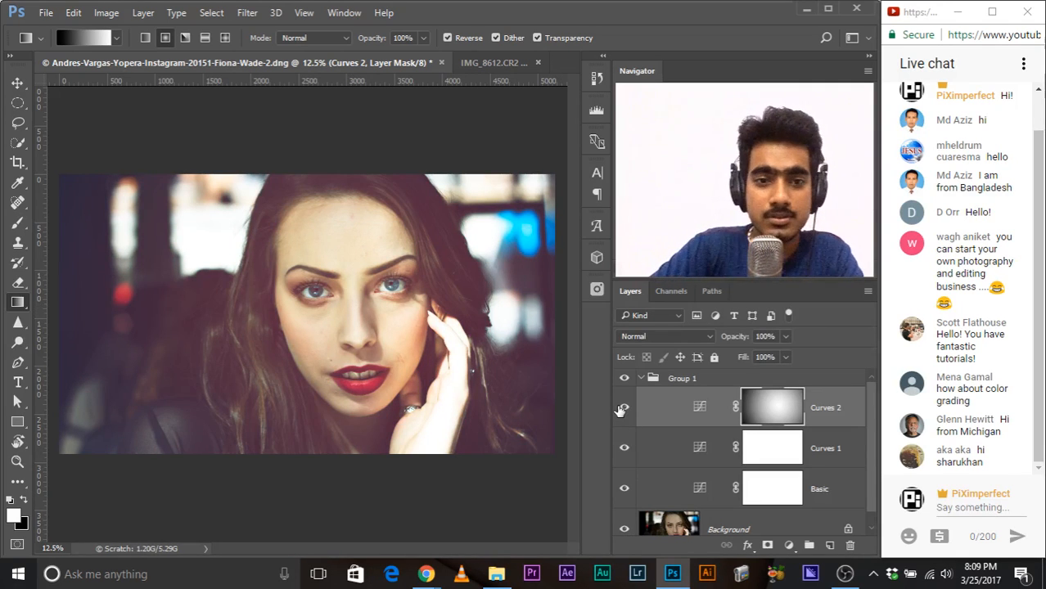
pyautogui.hotkey('ctrl', '-')
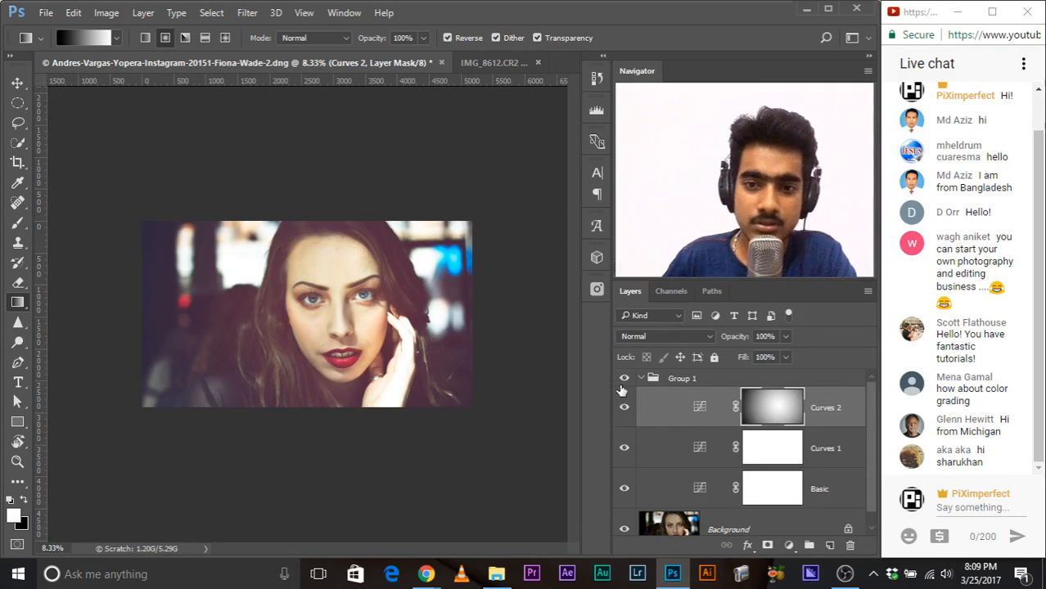
pyautogui.click(623, 379)
pyautogui.click(624, 379)
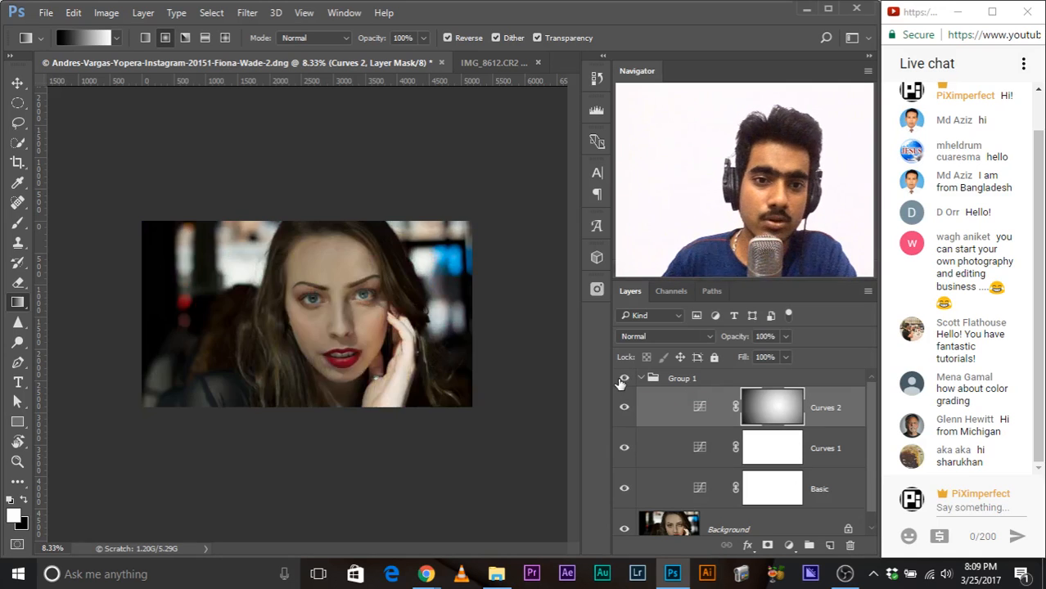
# Step: Draw an even broader radial gradient on the Curves 2 mask, from the face to far outside the photo, keeping the side panels expanded
pyautogui.moveTo(337, 316); pyautogui.dragTo(551, 524)
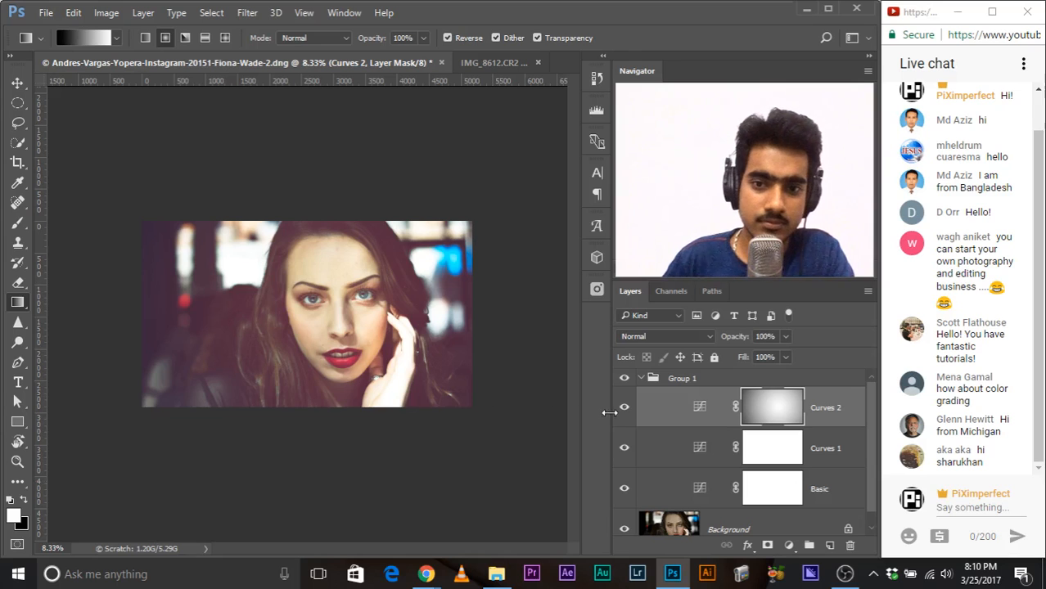
pyautogui.moveTo(610, 411); pyautogui.dragTo(618, 412)
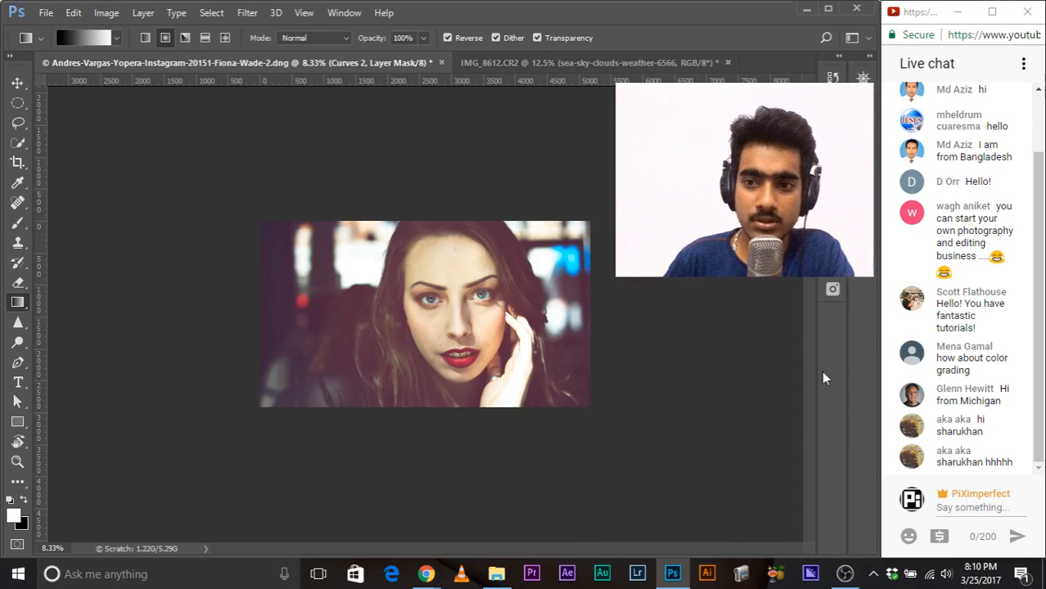
pyautogui.click(868, 57)
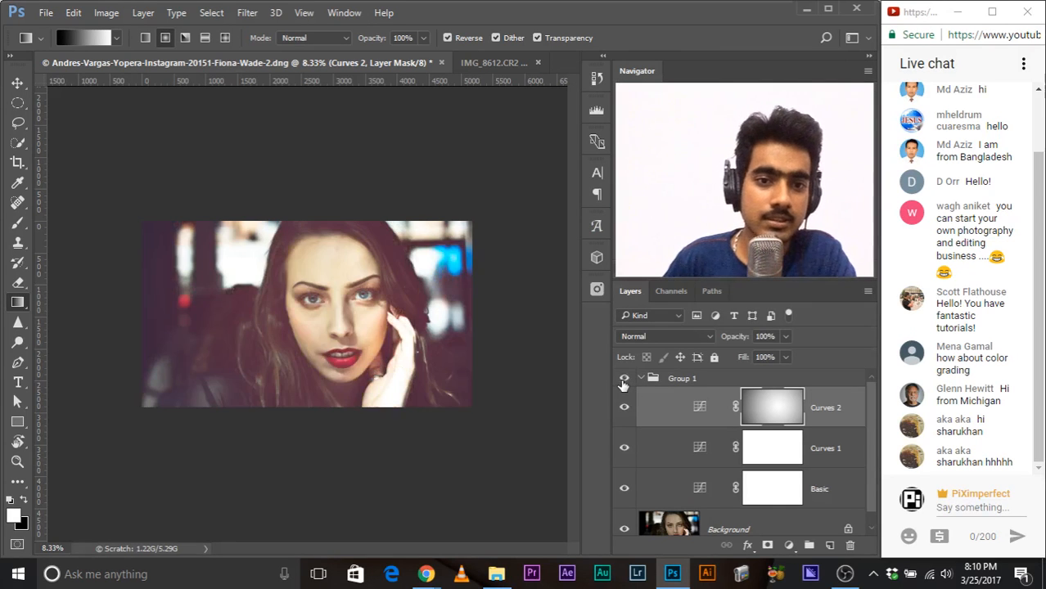
pyautogui.hotkey('ctrl', '+')
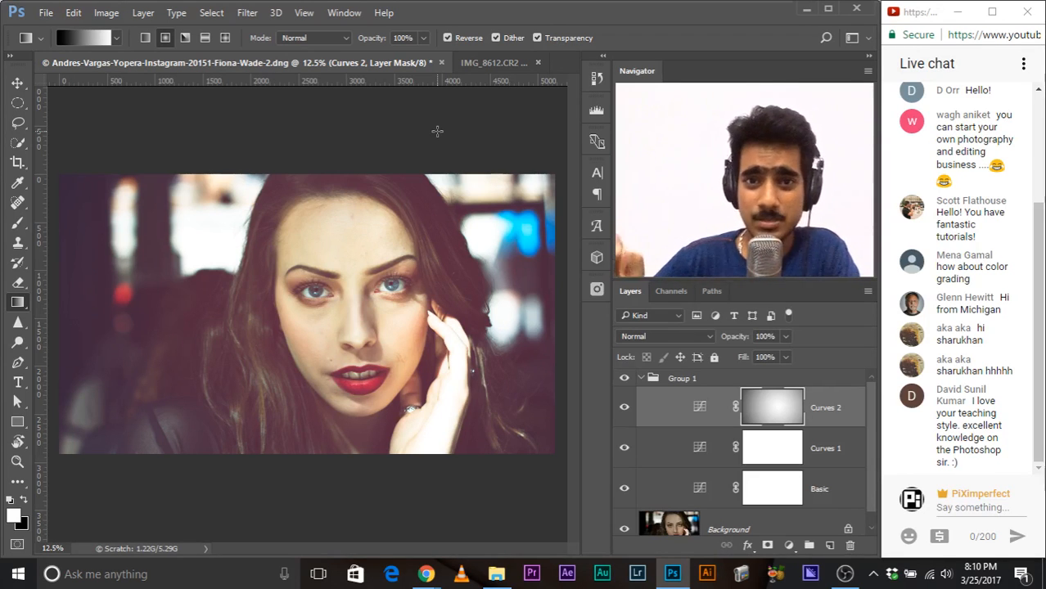
# Step: Switch to the IMG_8612.CR2 document and examine the pole below the bull's head up close
pyautogui.click(489, 62)
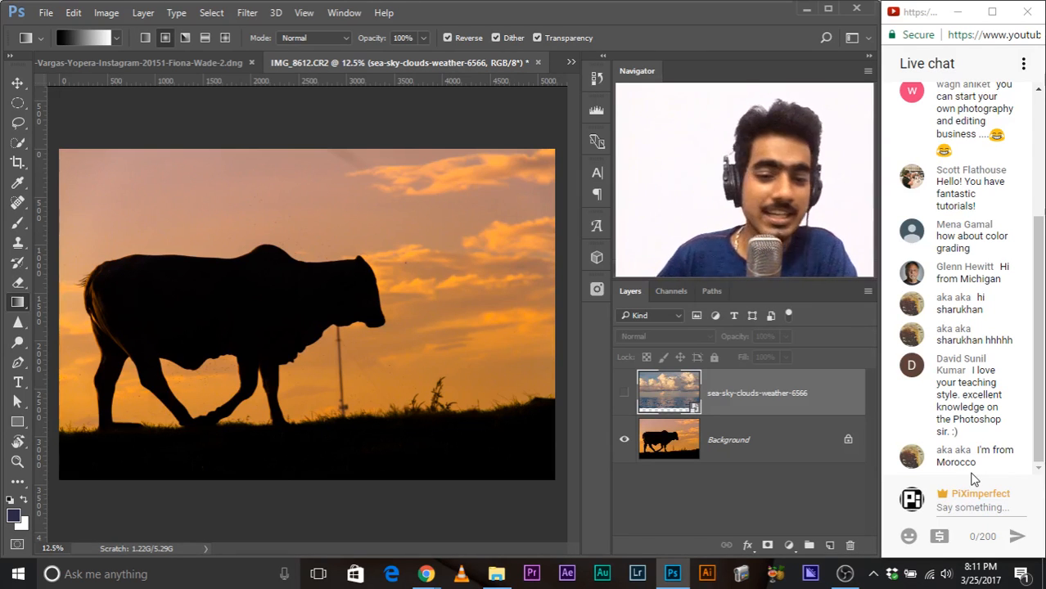
pyautogui.hotkey('ctrl', '+')
pyautogui.hotkey('ctrl', '-')
pyautogui.hotkey('ctrl', '-')
pyautogui.hotkey('ctrl', '+')
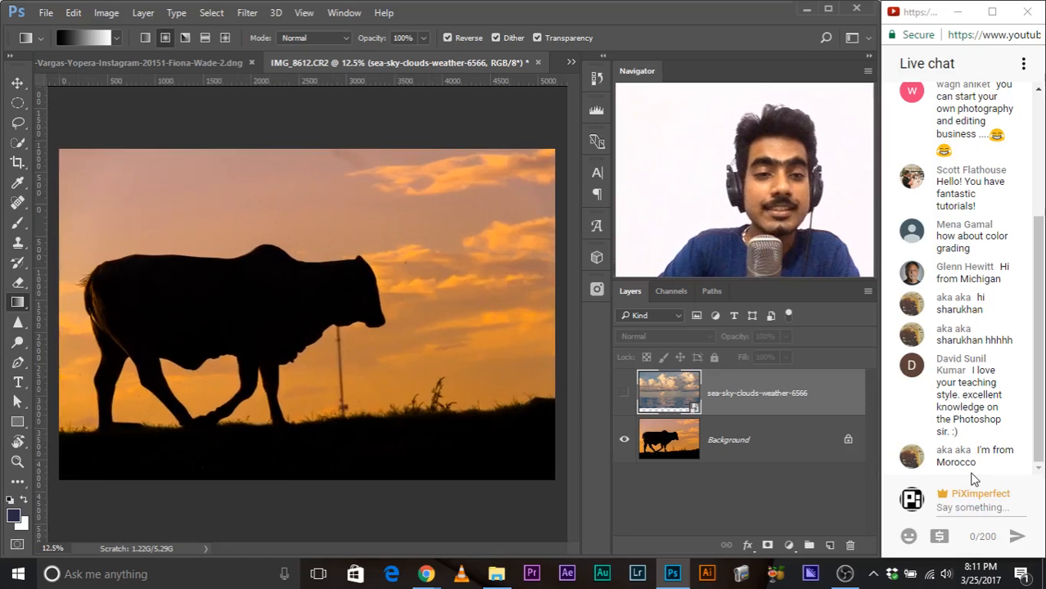
pyautogui.hotkey('ctrl', '-')
pyautogui.hotkey('ctrl', '+')
pyautogui.hotkey('ctrl', '+')
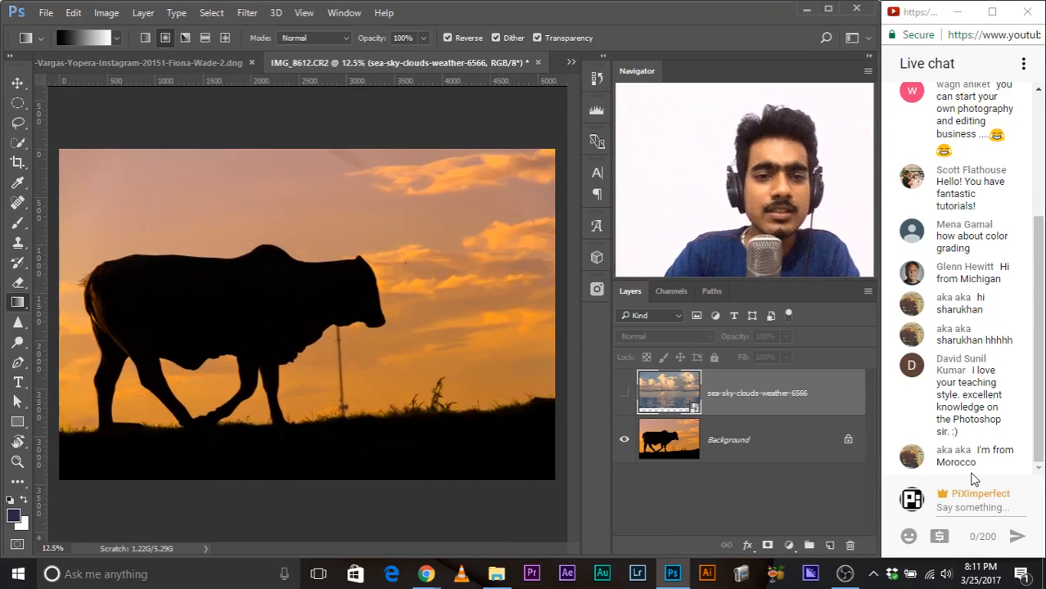
pyautogui.hotkey('ctrl', '+')
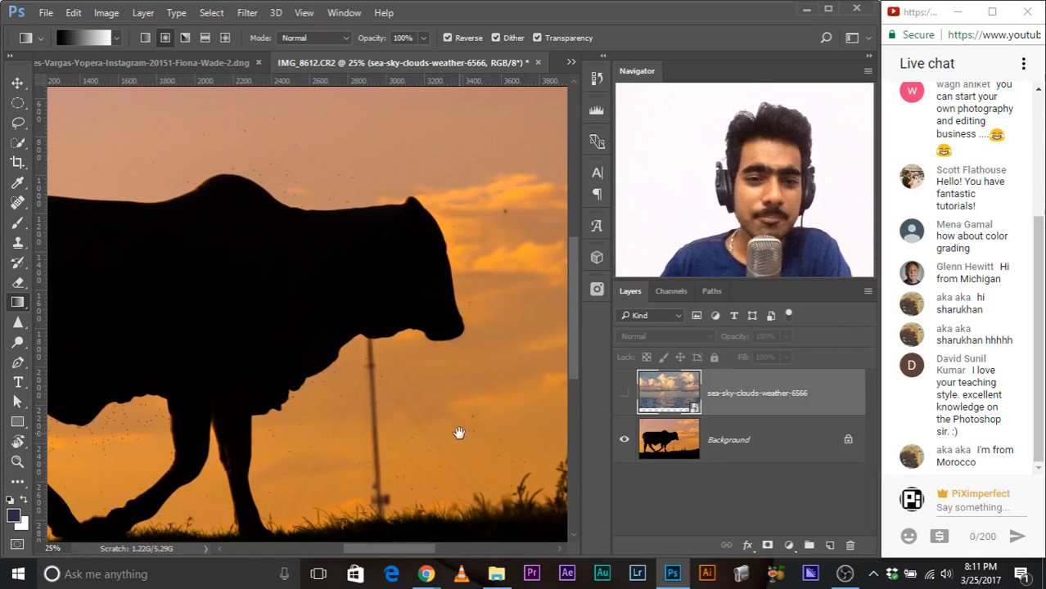
pyautogui.moveTo(458, 432); pyautogui.dragTo(419, 337)
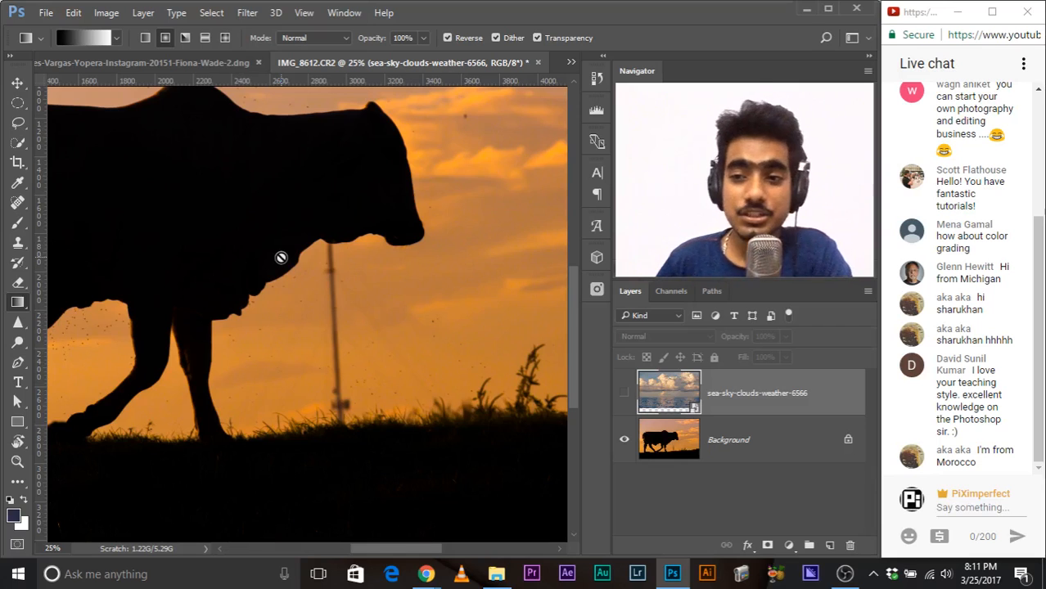
# Step: Choose the Spot Healing Brush tool and duplicate the Background layer
pyautogui.click(18, 198)
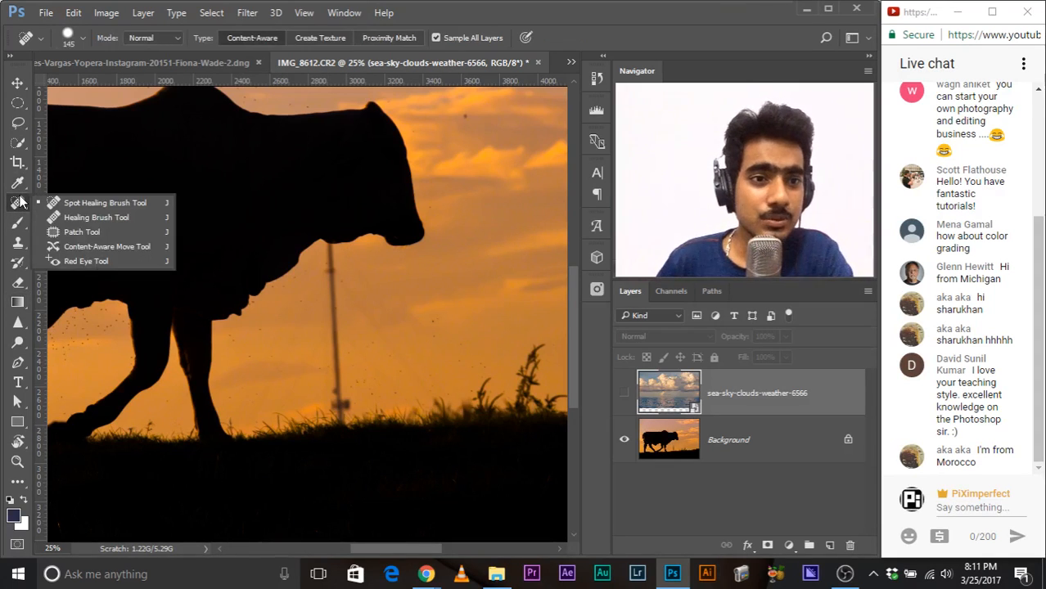
pyautogui.click(73, 202)
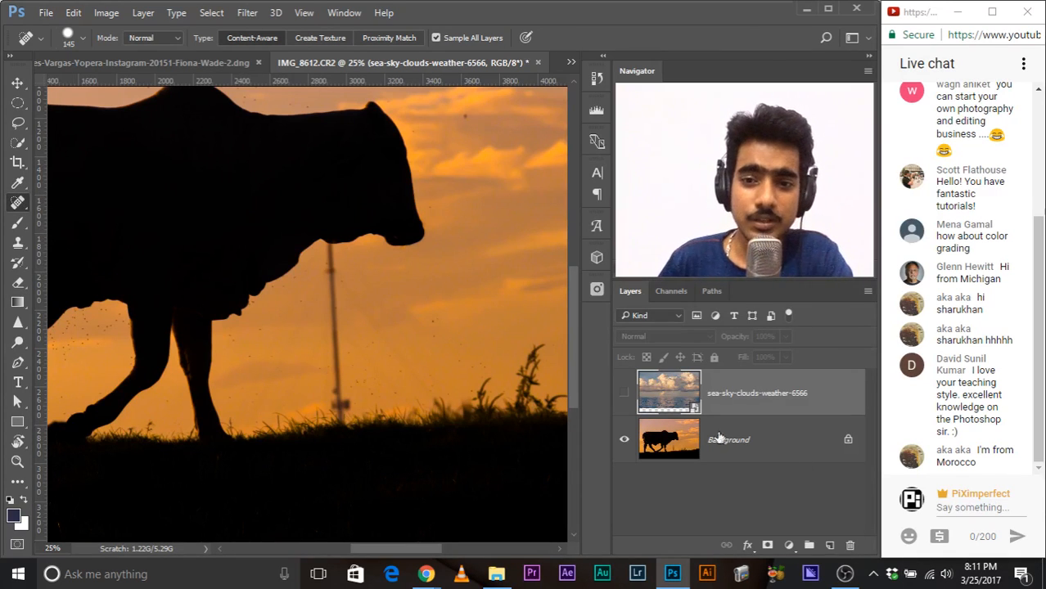
pyautogui.click(760, 435)
pyautogui.moveTo(772, 445); pyautogui.dragTo(829, 545)
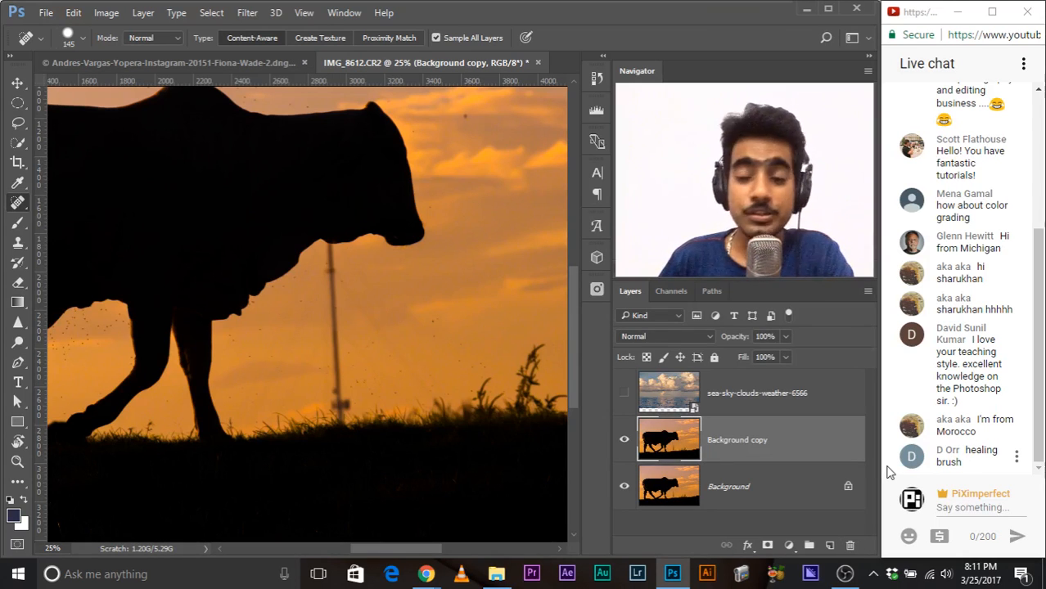
# Step: Set the healing brush to about 133 px, paint out the pole from the bull's silhouette to the grass, and compare with the original
pyautogui.hotkey('ctrl', '+')
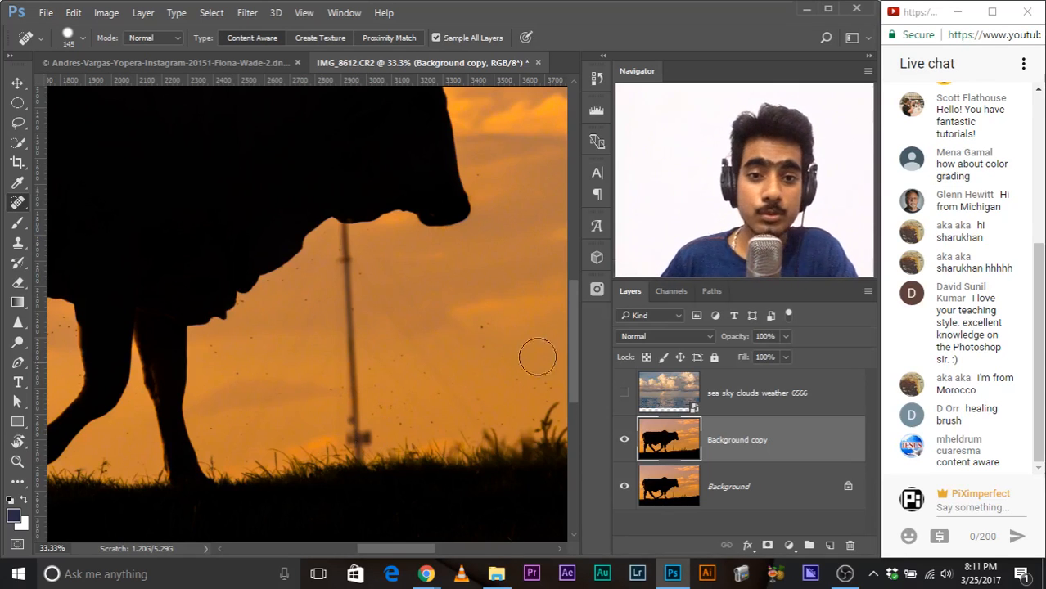
pyautogui.moveTo(316, 337); pyautogui.dragTo(325, 352)
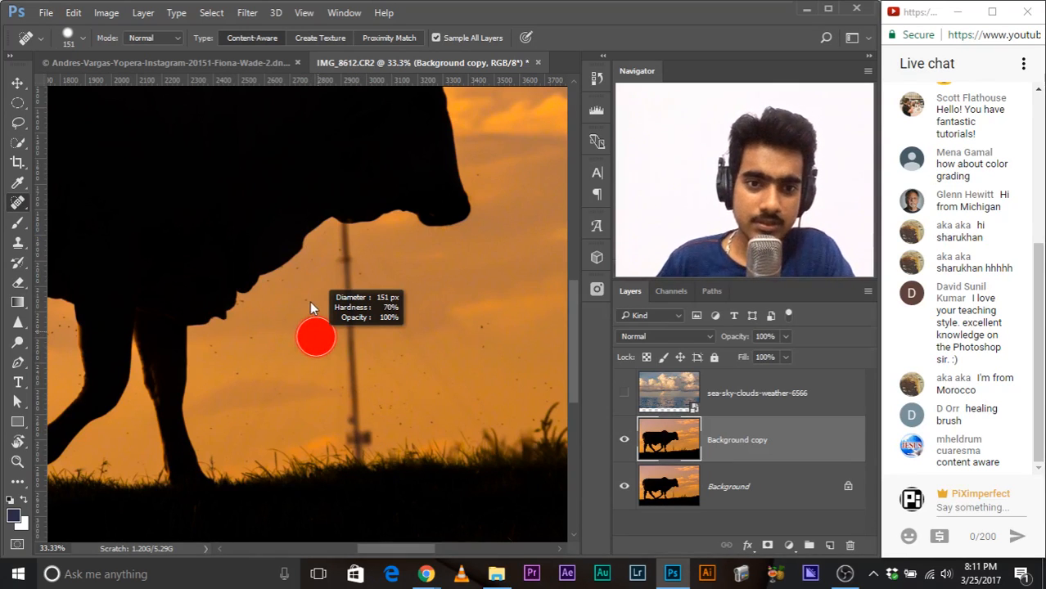
pyautogui.moveTo(310, 303); pyautogui.dragTo(310, 303)
pyautogui.moveTo(345, 192); pyautogui.dragTo(345, 190)
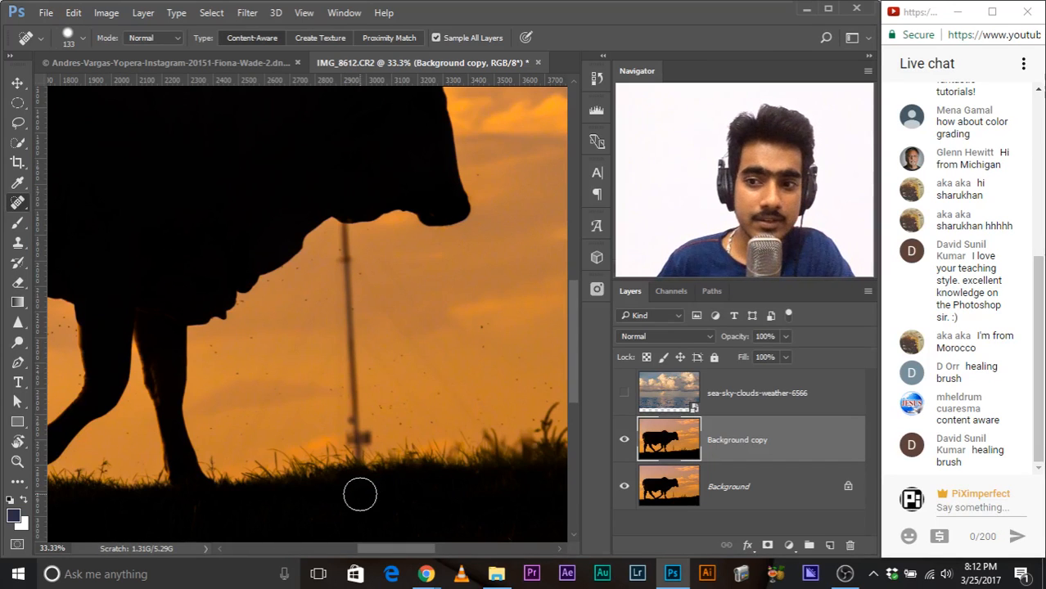
pyautogui.keyDown('shift'); pyautogui.click(360, 494); pyautogui.keyUp('shift')
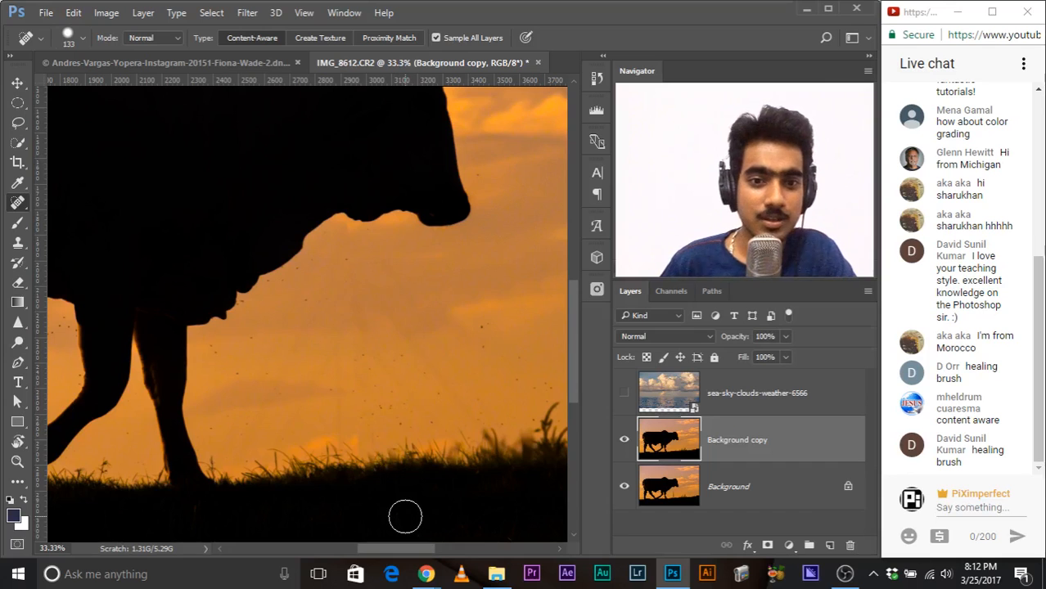
pyautogui.click(623, 442)
pyautogui.click(623, 442)
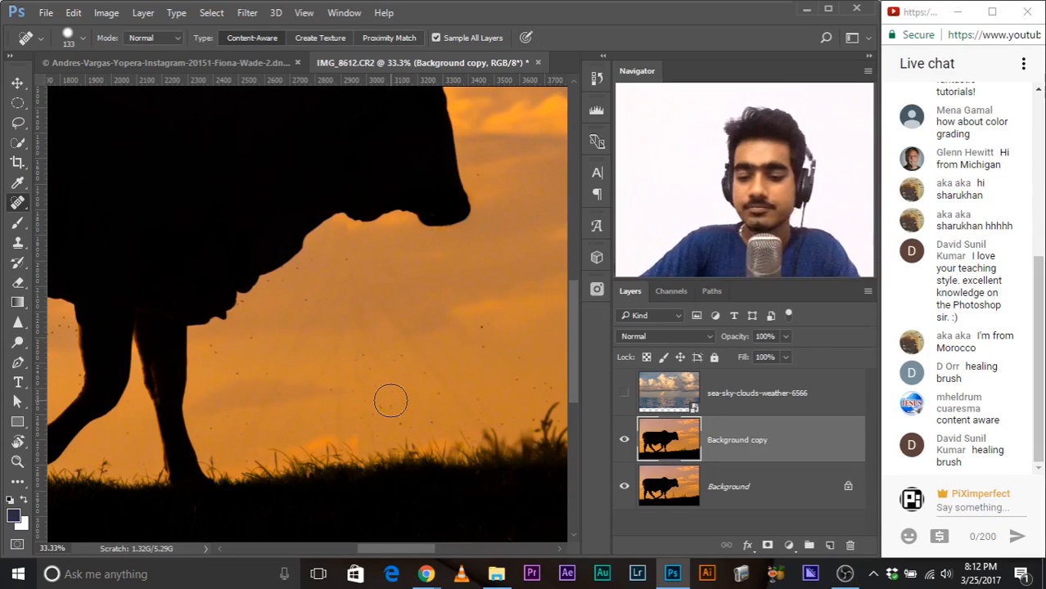
# Step: Examine the silhouette edge where the pole met the bull, comparing the Background copy layer off and on
pyautogui.hotkey('ctrl', '+')
pyautogui.hotkey('ctrl', '+')
pyautogui.hotkey('ctrl', '+')
pyautogui.moveTo(334, 271)
pyautogui.mouseDown()
pyautogui.moveTo(427, 402)
pyautogui.moveTo(389, 296)
pyautogui.moveTo(366, 325)
pyautogui.moveTo(225, 290)
pyautogui.mouseUp()
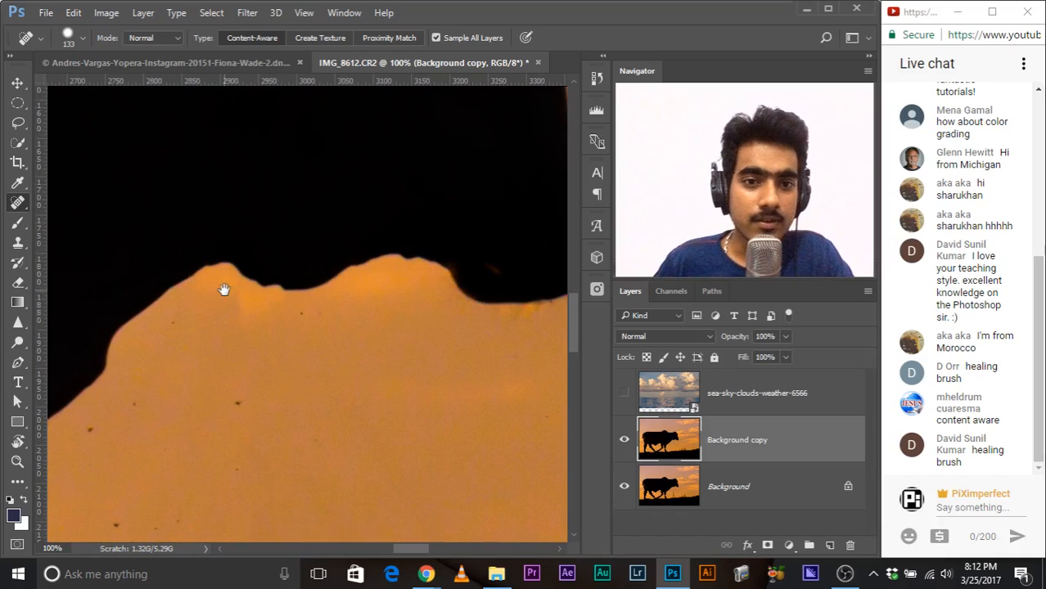
pyautogui.click(625, 441)
pyautogui.click(626, 442)
pyautogui.click(627, 442)
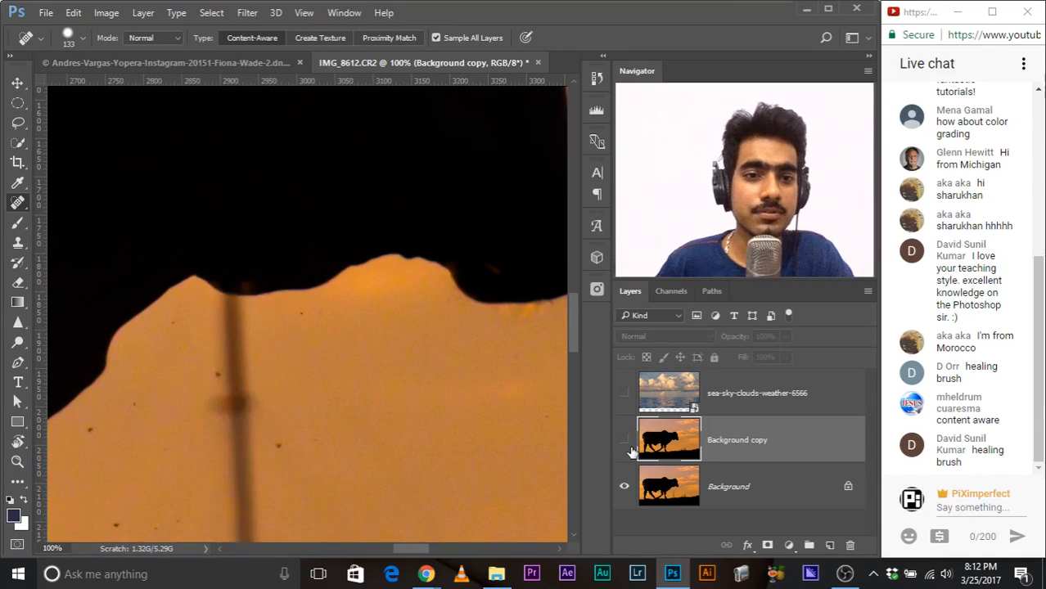
pyautogui.click(627, 443)
pyautogui.click(627, 442)
pyautogui.click(627, 442)
pyautogui.click(627, 443)
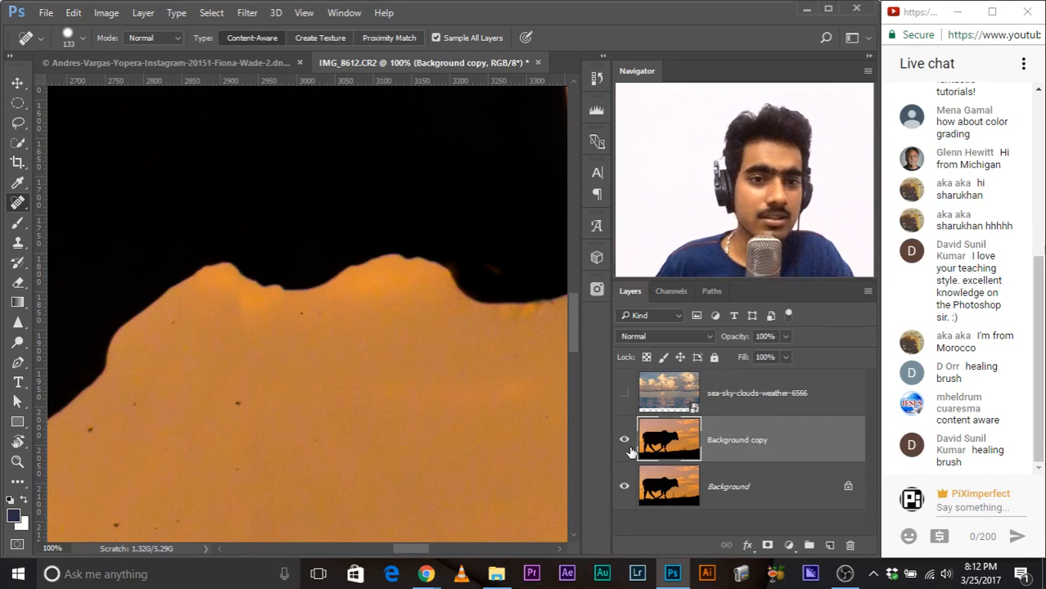
# Step: With the Clone Stamp tool and a brush reduced to 30 px, clone black over the uneven silhouette edge where the pole touched the bull
pyautogui.rightClick(22, 198)
pyautogui.click(23, 190)
pyautogui.click(21, 243)
pyautogui.moveTo(233, 281); pyautogui.dragTo(142, 254)
pyautogui.rightClick(263, 278)
pyautogui.moveTo(243, 282); pyautogui.dragTo(230, 279)
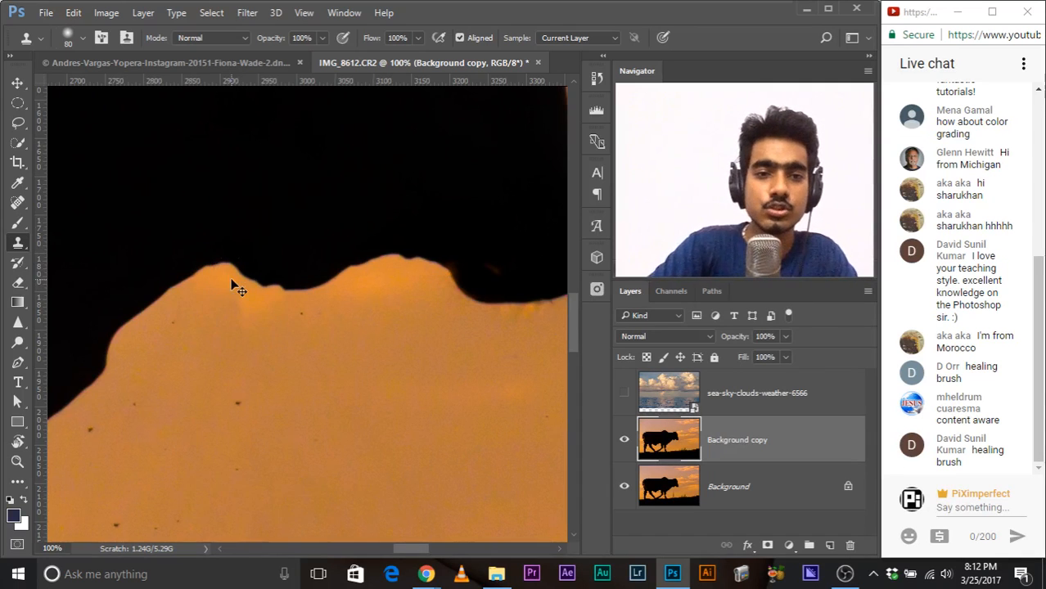
pyautogui.hotkey('ctrl', '+')
pyautogui.hotkey('ctrl', '+')
pyautogui.moveTo(260, 298); pyautogui.dragTo(293, 337)
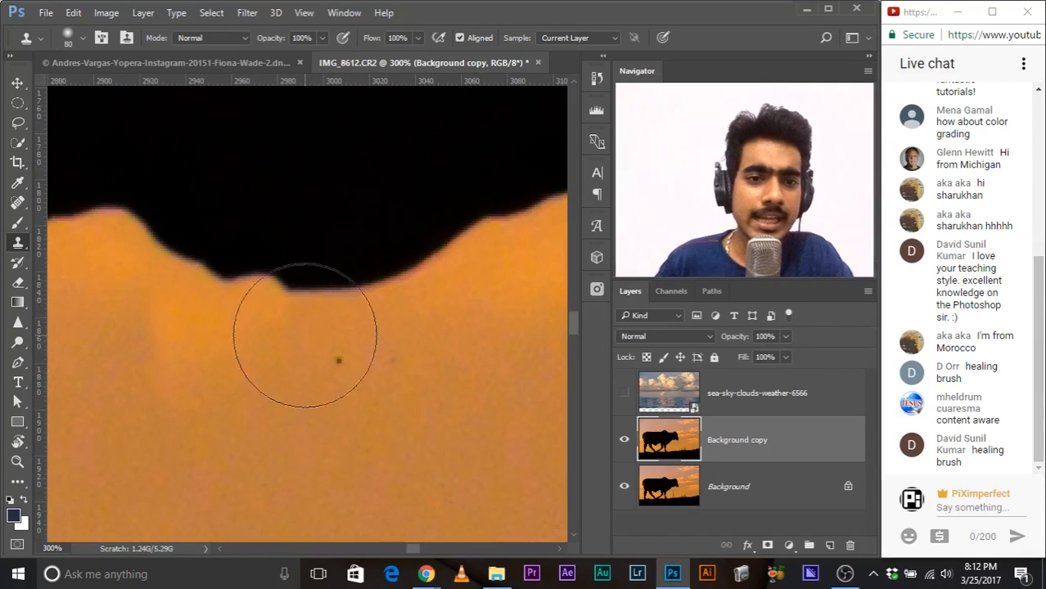
pyautogui.moveTo(273, 287)
pyautogui.mouseDown()
pyautogui.moveTo(290, 289)
pyautogui.moveTo(255, 283)
pyautogui.mouseUp()
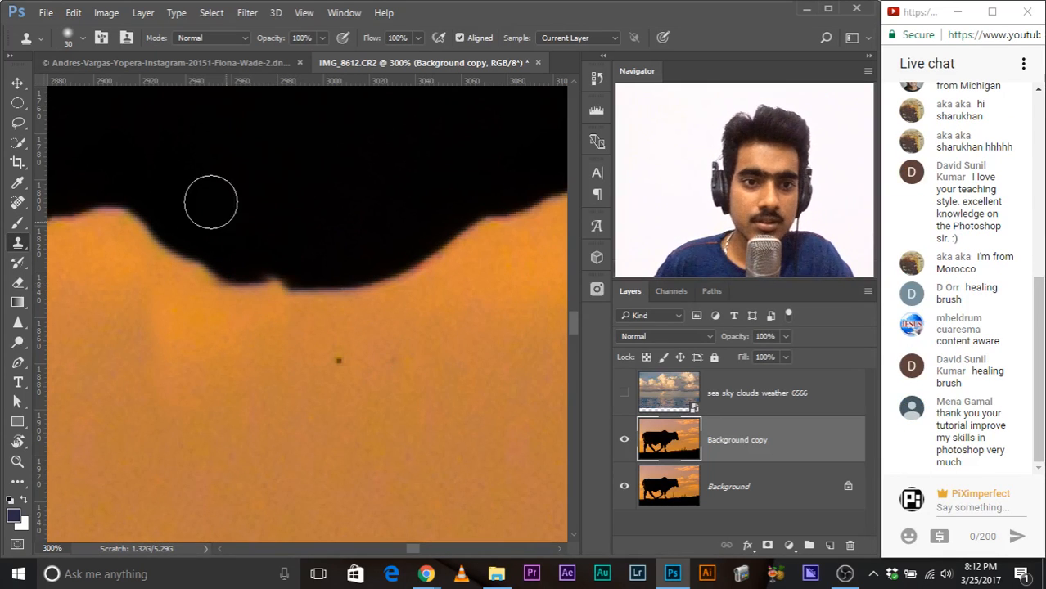
# Step: Show the Brush settings, look through the brush tip shape and brush presets, and collapse them again
pyautogui.click(342, 13)
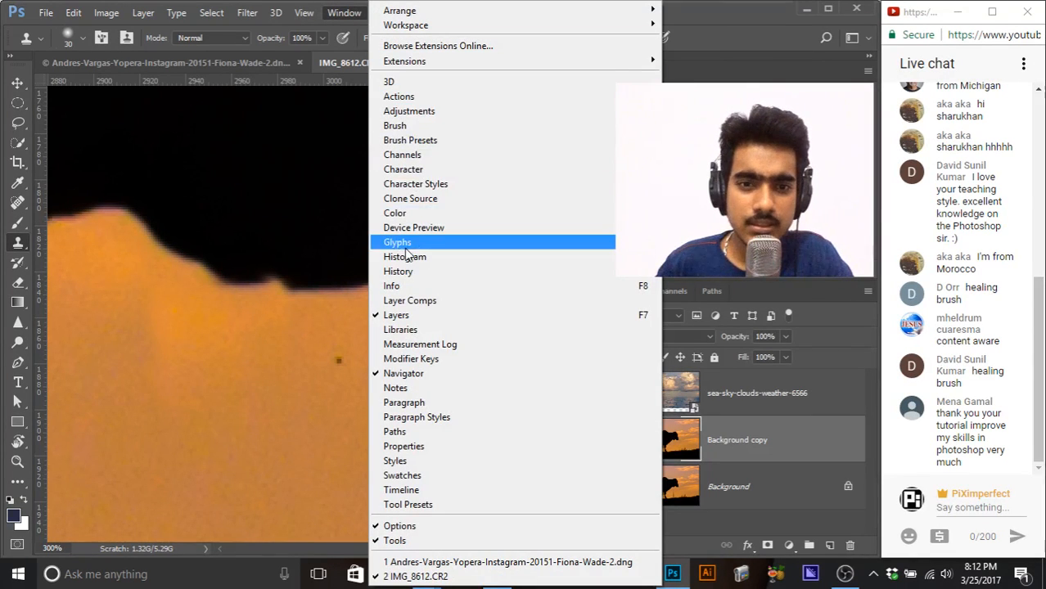
pyautogui.click(418, 128)
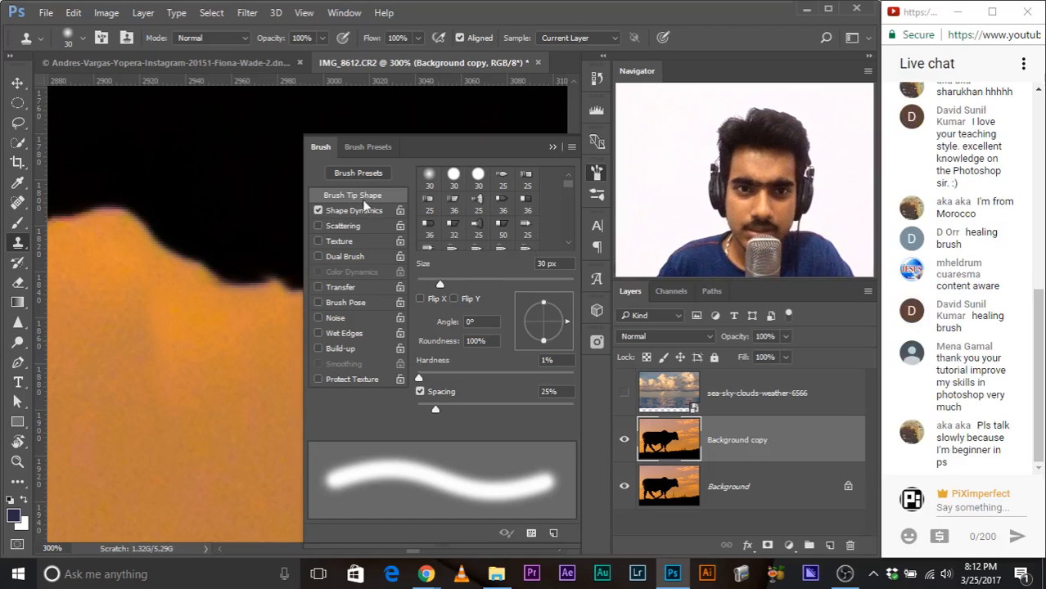
pyautogui.click(367, 147)
pyautogui.click(317, 146)
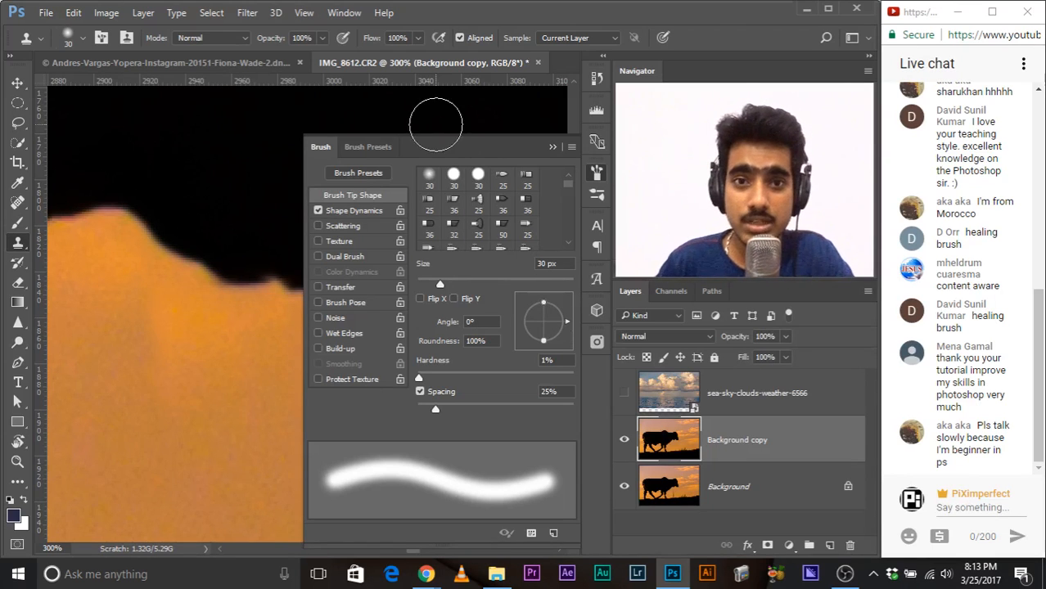
pyautogui.click(552, 148)
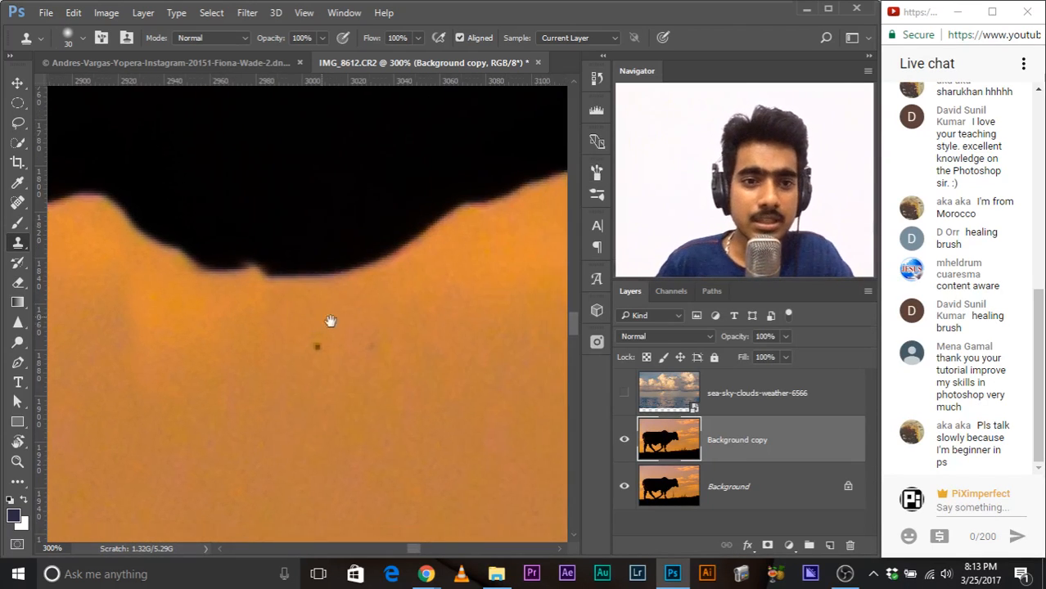
# Step: Clone a clean stretch of the silhouette edge over the remaining small bump where the pole touched the bull
pyautogui.keyDown('alt'); pyautogui.click(337, 284); pyautogui.keyUp('alt')
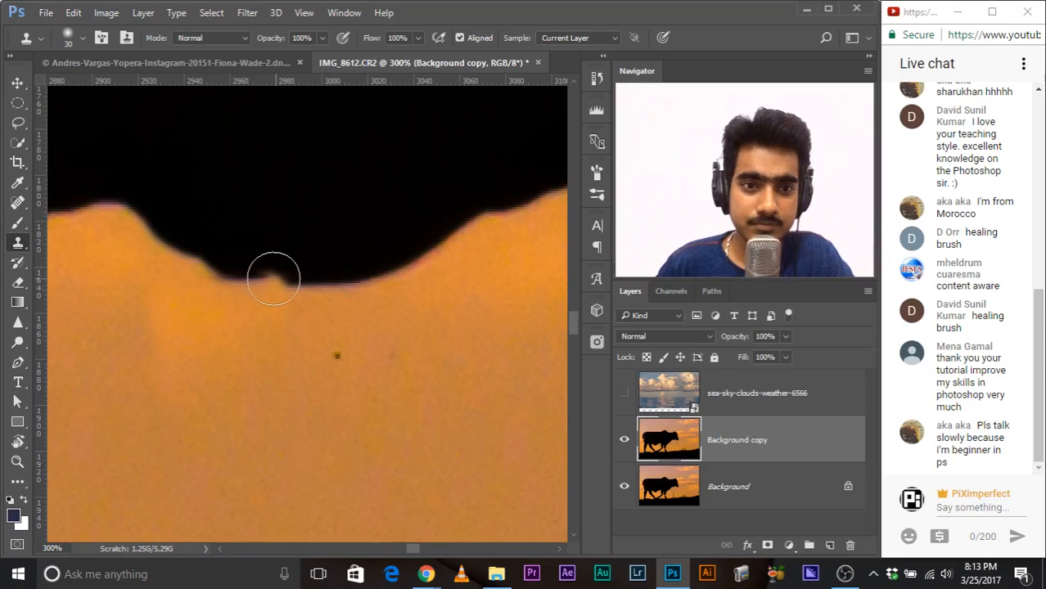
pyautogui.click(273, 280)
pyautogui.click(273, 281)
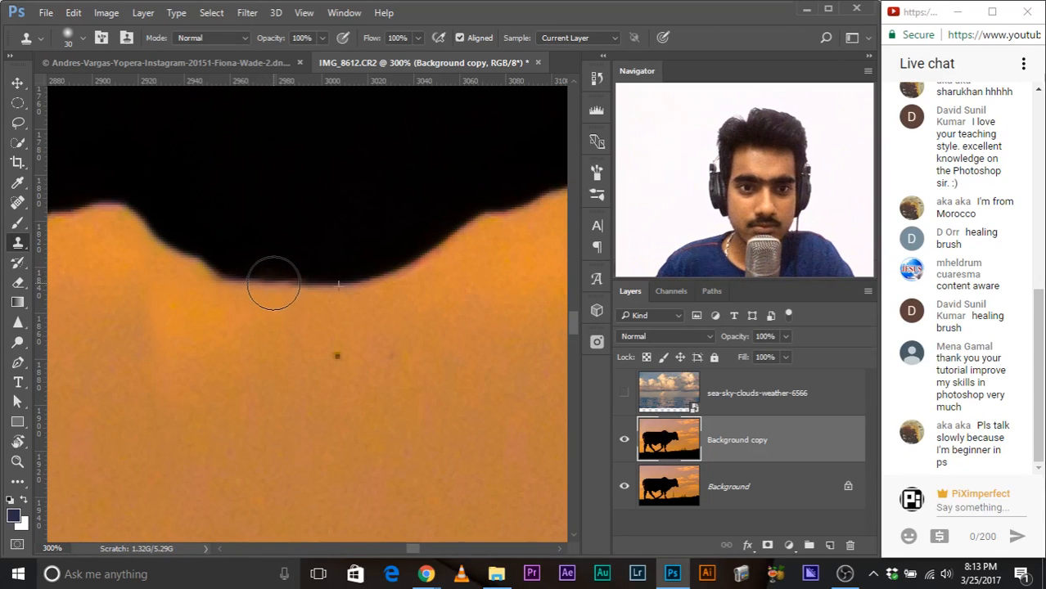
pyautogui.moveTo(450, 247); pyautogui.dragTo(440, 247)
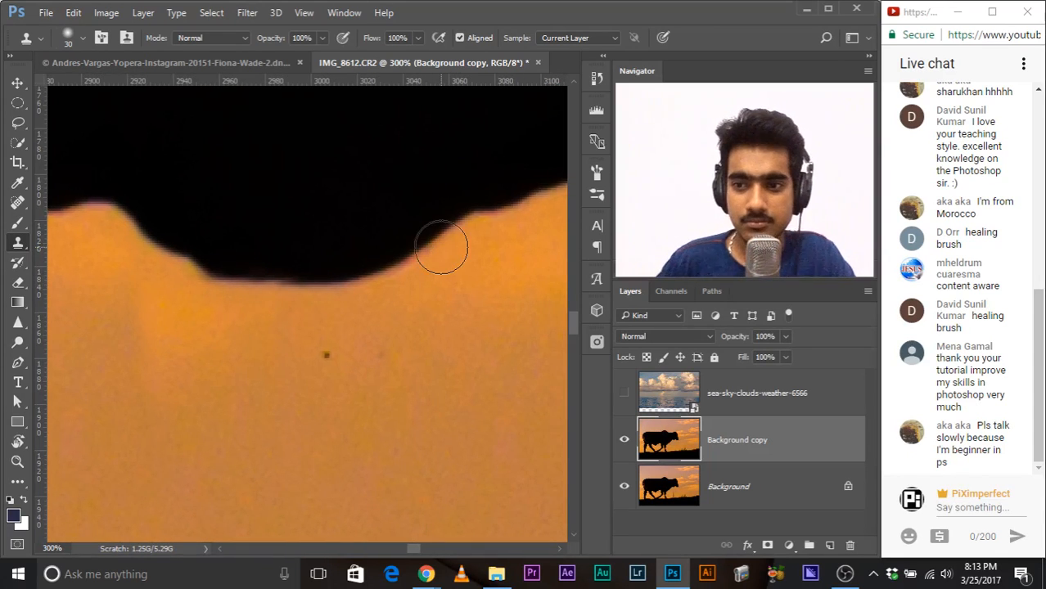
pyautogui.click(440, 247)
# Step: Examine the whole bull photo and compare the retouch with the Background copy layer off and on
pyautogui.scroll(-8, 441, 248)
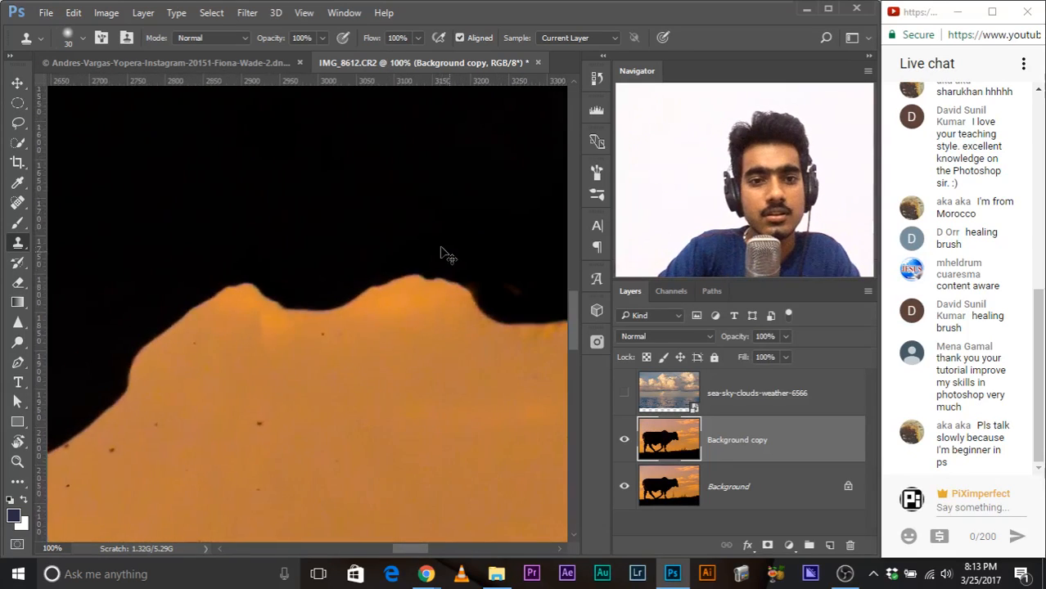
pyautogui.scroll(-3, 441, 247)
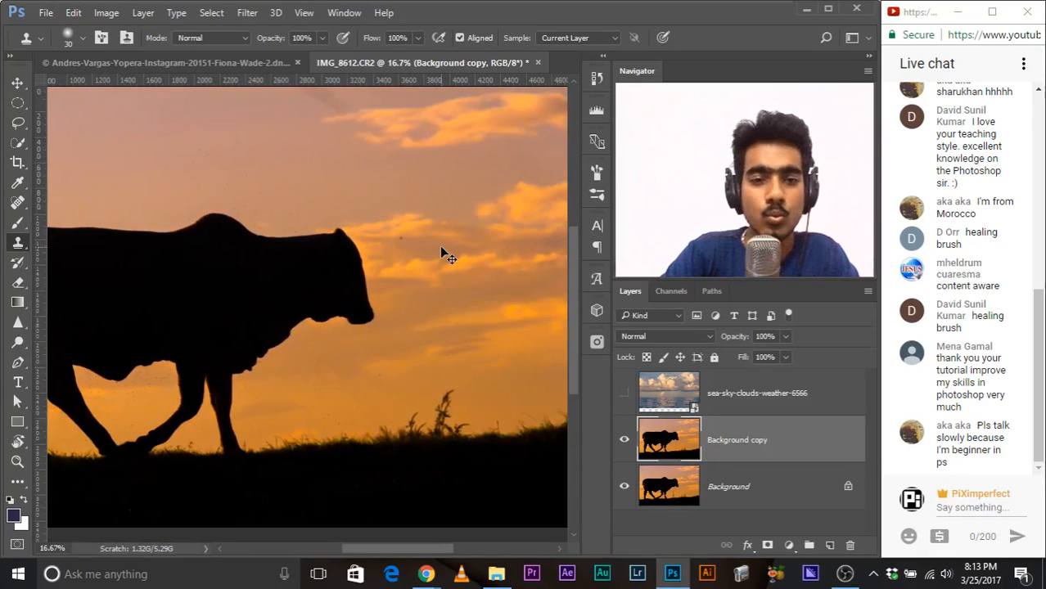
pyautogui.scroll(1, 441, 247)
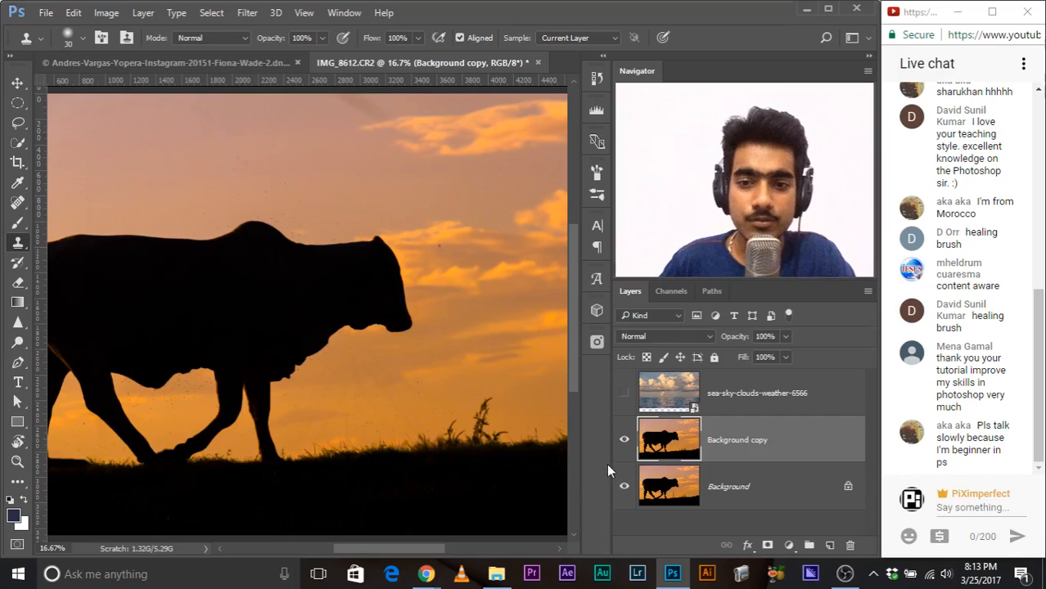
pyautogui.click(624, 441)
pyautogui.click(623, 441)
pyautogui.moveTo(263, 257); pyautogui.dragTo(376, 257)
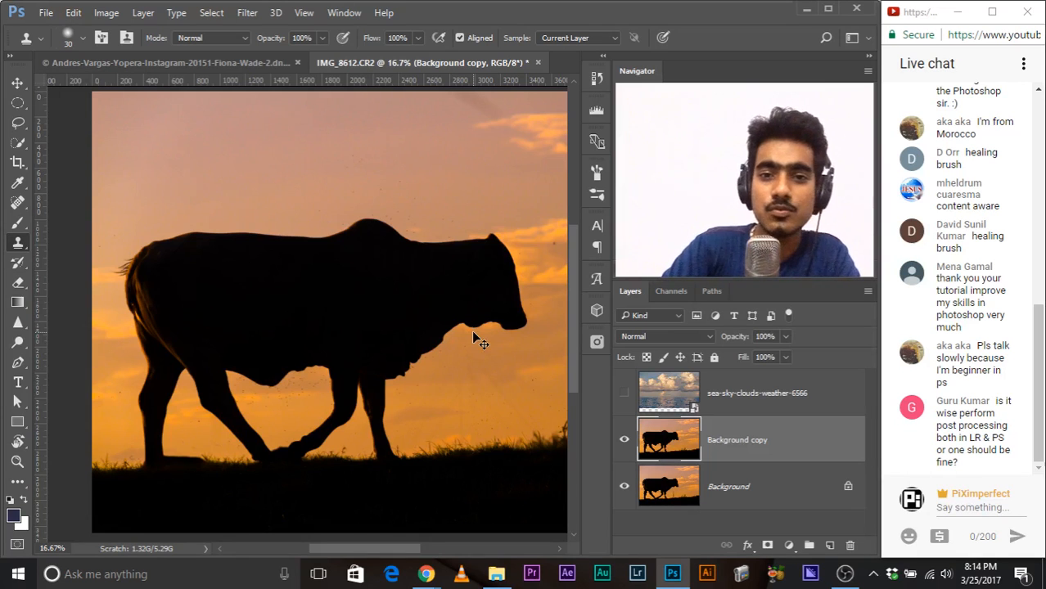
pyautogui.hotkey('ctrl', '-')
pyautogui.hotkey('ctrl', '-')
pyautogui.hotkey('ctrl', '+')
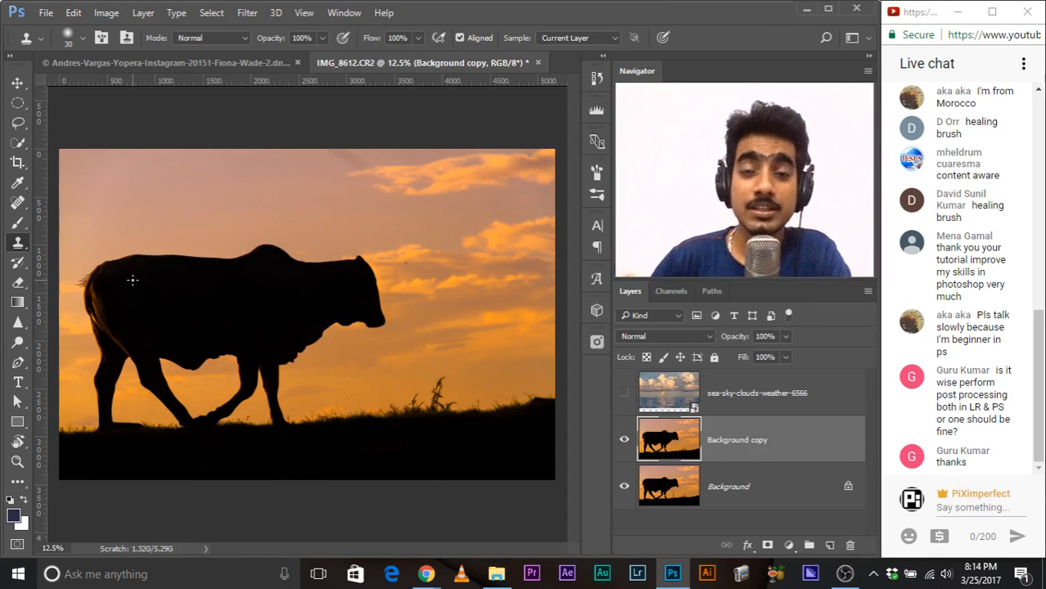
# Step: Compare the bull photo with the sea-sky-clouds-weather-6566 layer by showing and hiding that layer twice
pyautogui.click(624, 394)
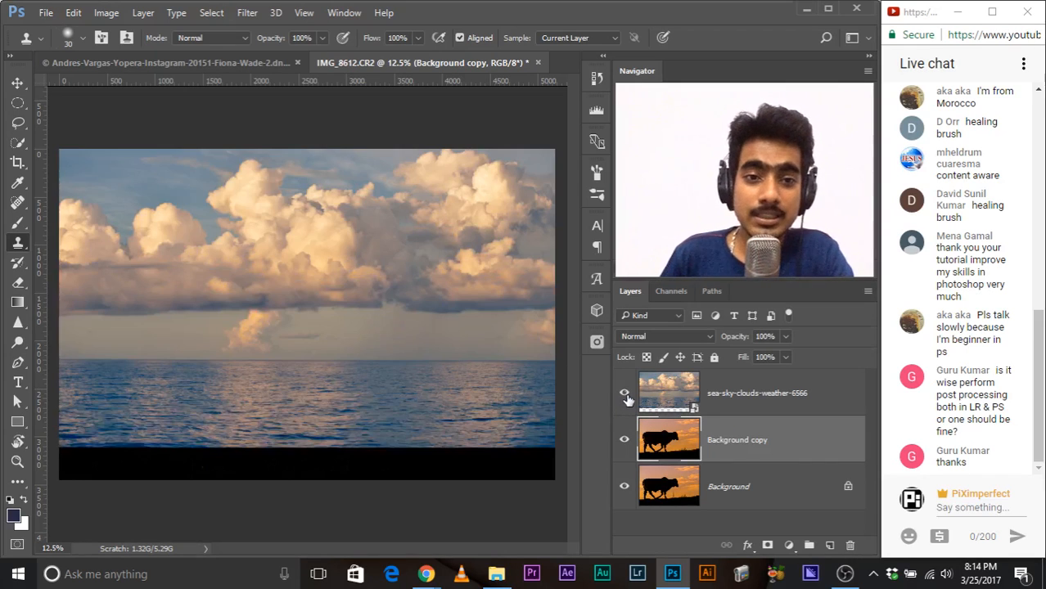
pyautogui.click(625, 395)
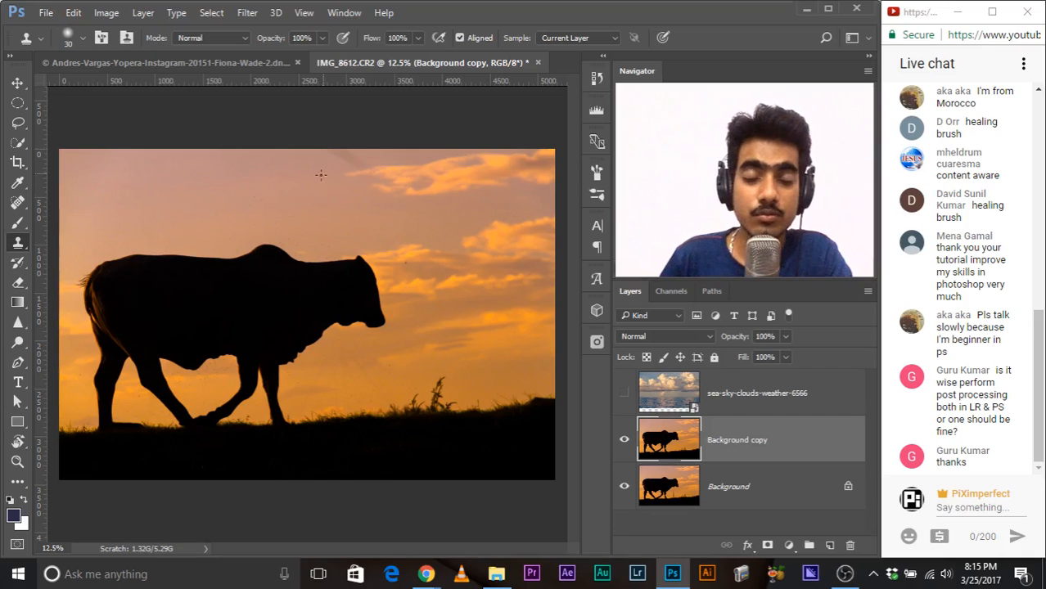
pyautogui.click(625, 396)
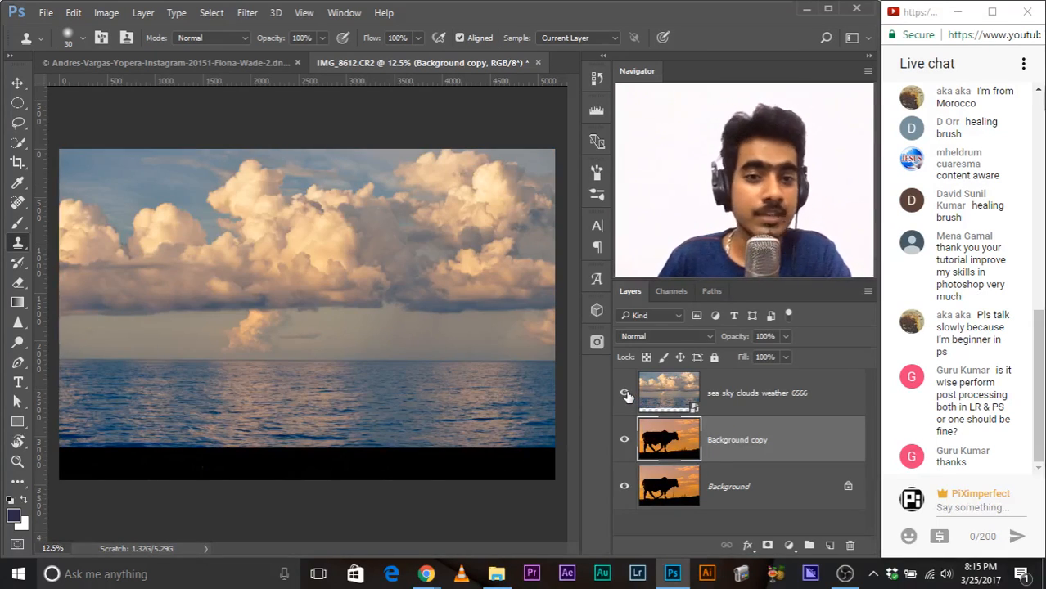
pyautogui.click(625, 395)
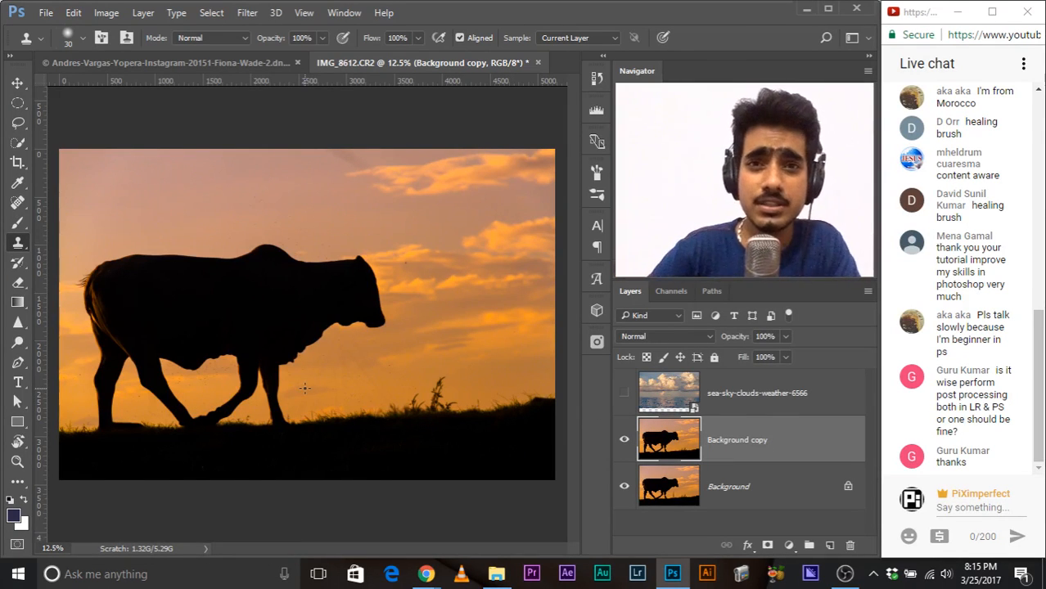
pyautogui.hotkey('ctrl', '-')
pyautogui.hotkey('ctrl', '+')
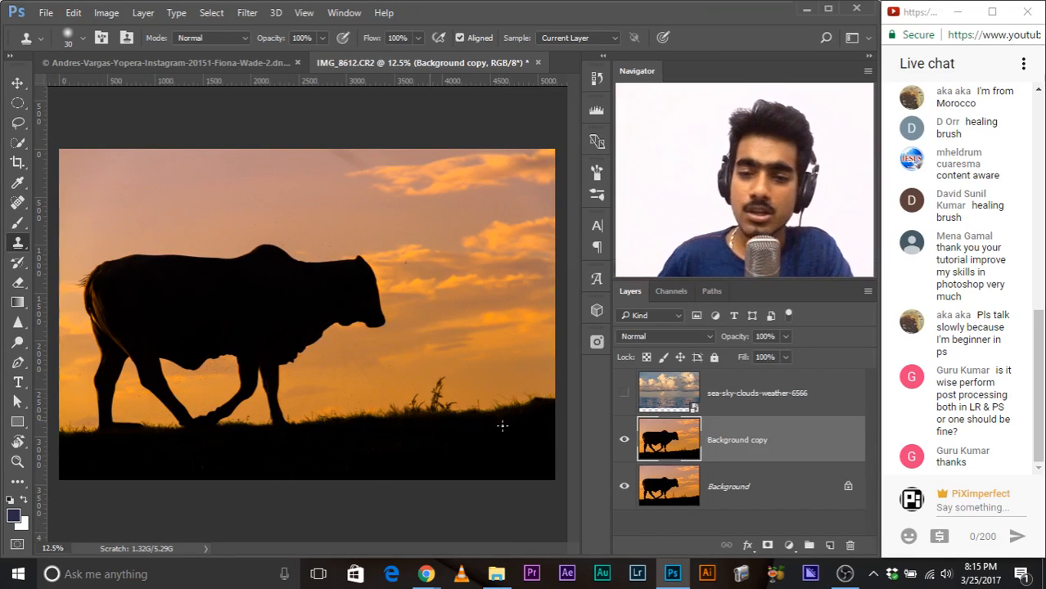
# Step: Select and show the sea-sky-clouds-weather-6566 layer, and bring up its Blending Options clear of the image
pyautogui.click(690, 398)
pyautogui.click(623, 393)
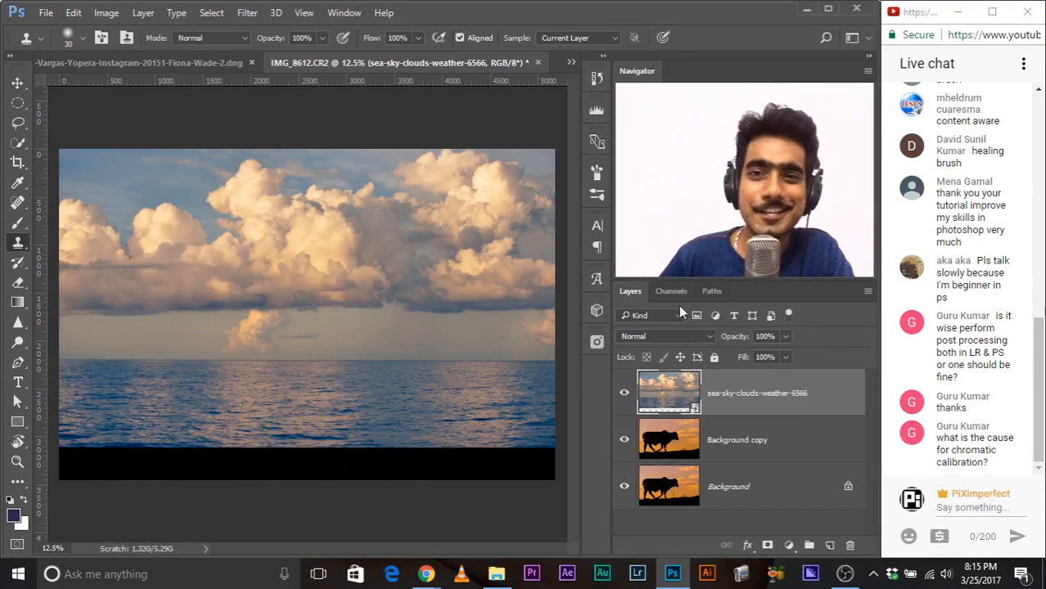
pyautogui.rightClick(736, 394)
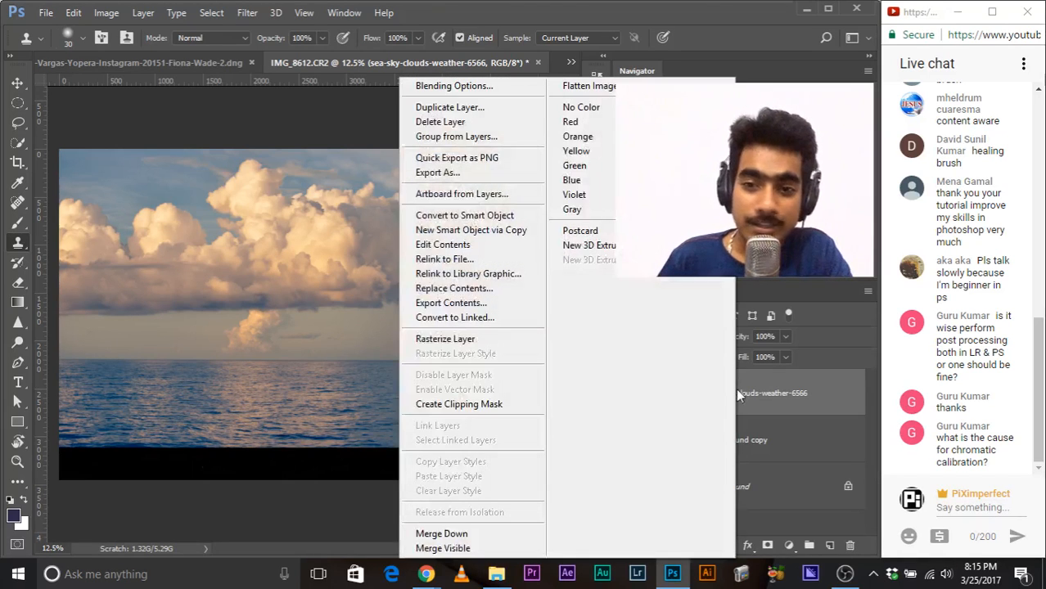
pyautogui.click(473, 87)
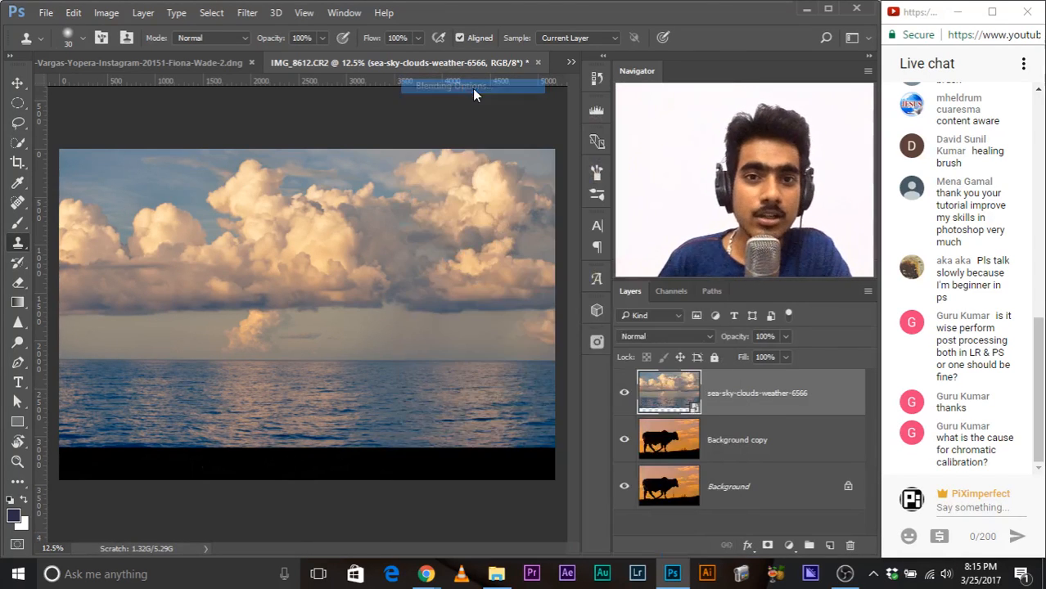
pyautogui.moveTo(413, 144); pyautogui.dragTo(115, 133)
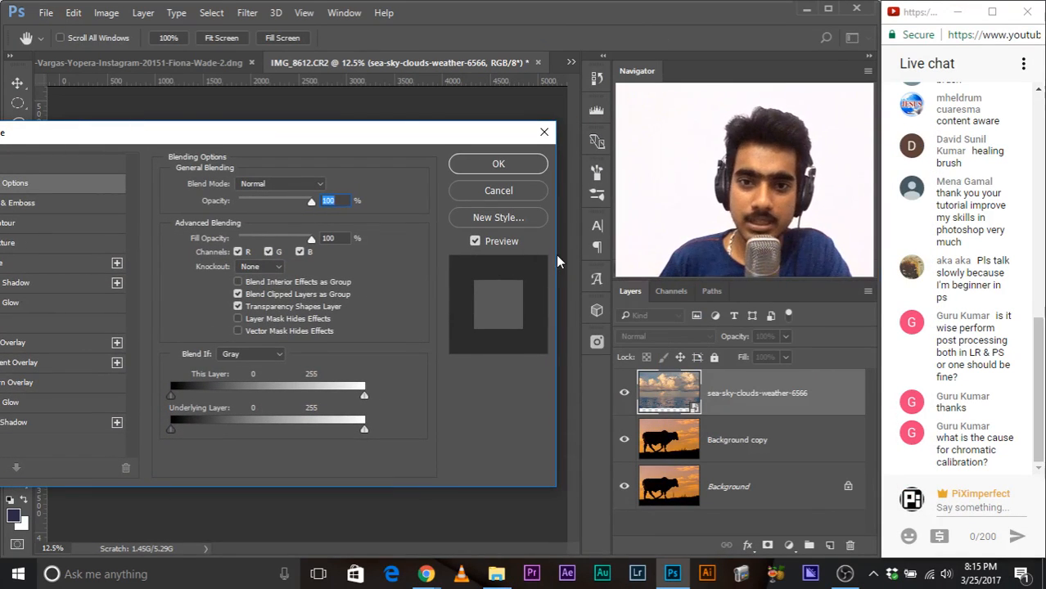
pyautogui.moveTo(346, 132); pyautogui.dragTo(392, 79)
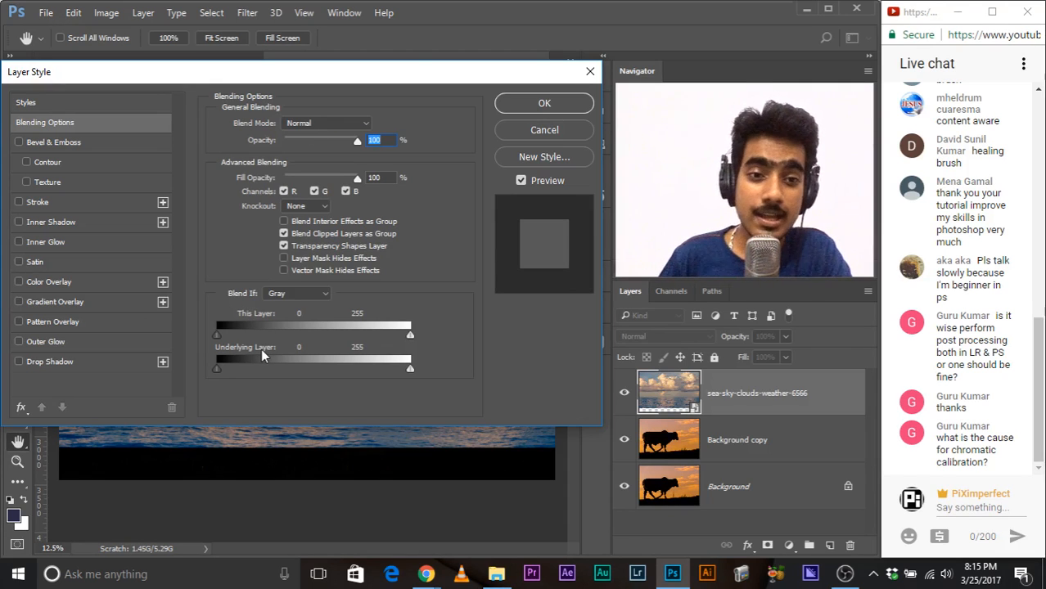
pyautogui.moveTo(204, 77); pyautogui.dragTo(179, 13)
# Step: Set the Blend If dark limit of the underlying layer to a split 73 / 104 and apply the layer style
pyautogui.moveTo(152, 310); pyautogui.dragTo(194, 307)
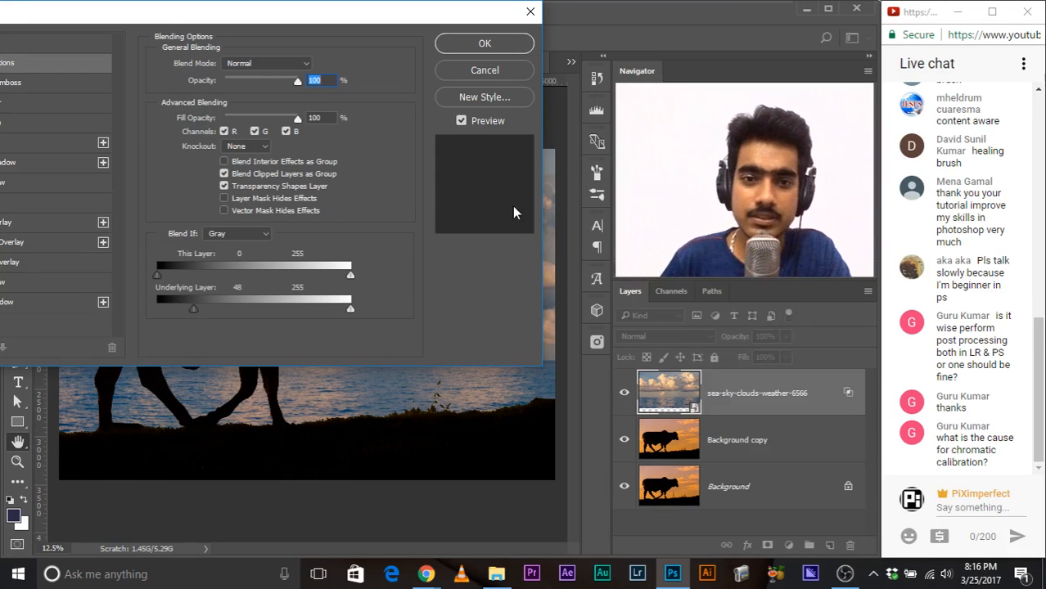
pyautogui.moveTo(163, 18); pyautogui.dragTo(143, 51)
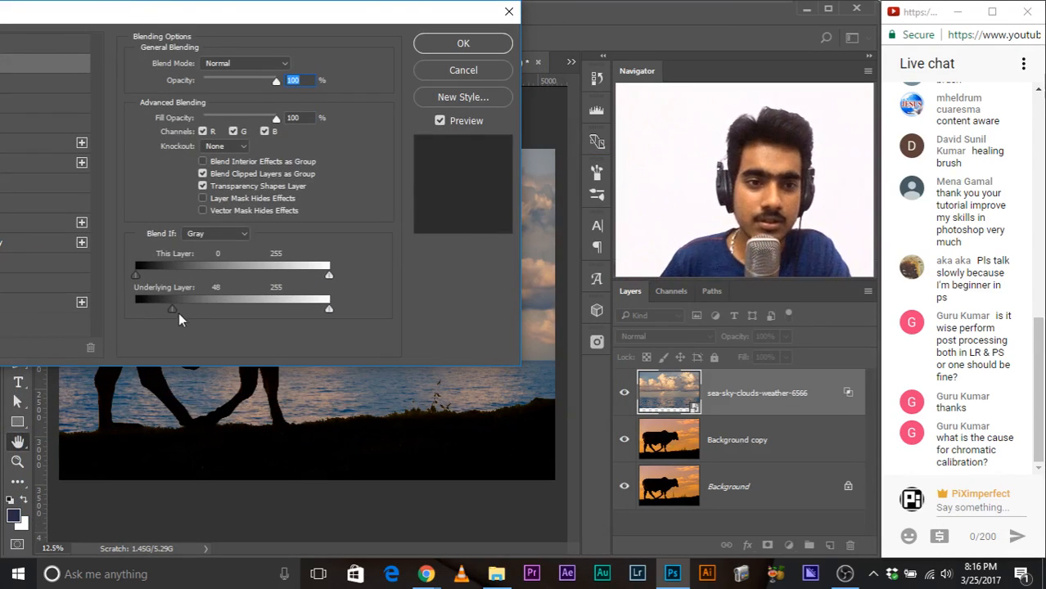
pyautogui.moveTo(171, 309); pyautogui.dragTo(183, 306)
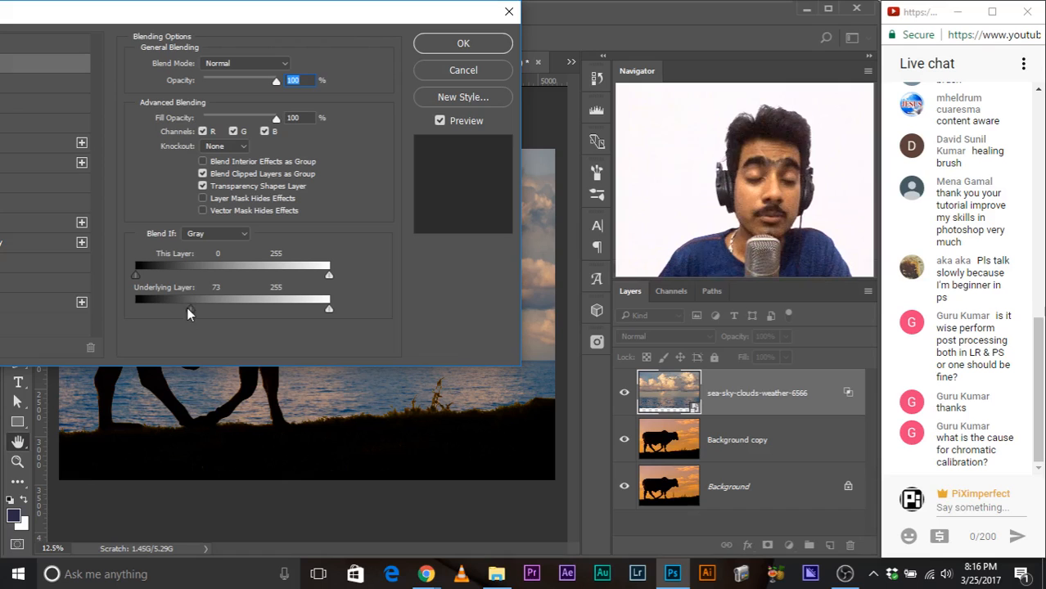
pyautogui.moveTo(194, 304); pyautogui.dragTo(225, 313)
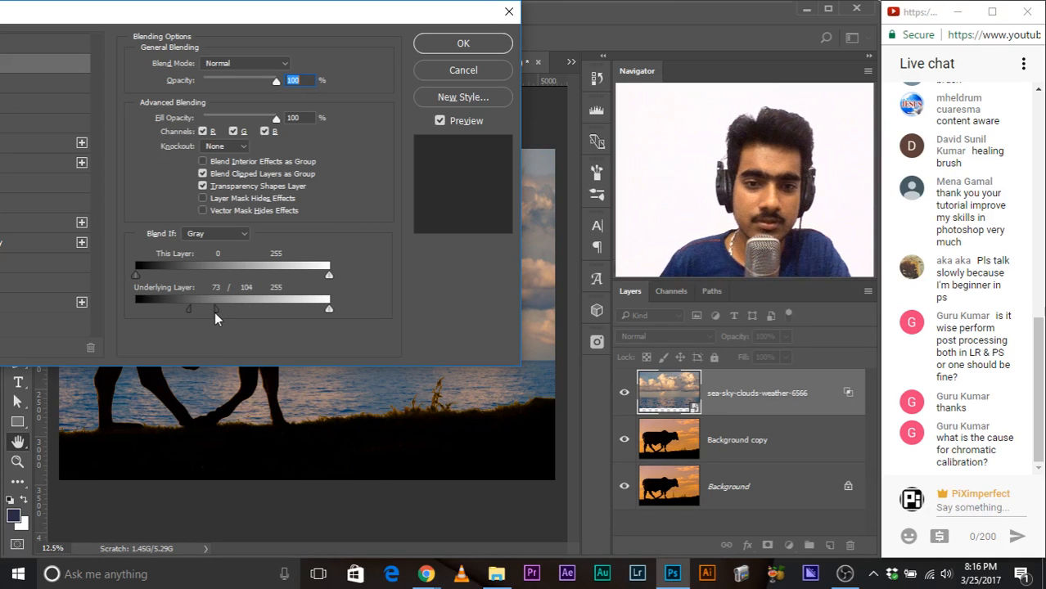
pyautogui.click(429, 42)
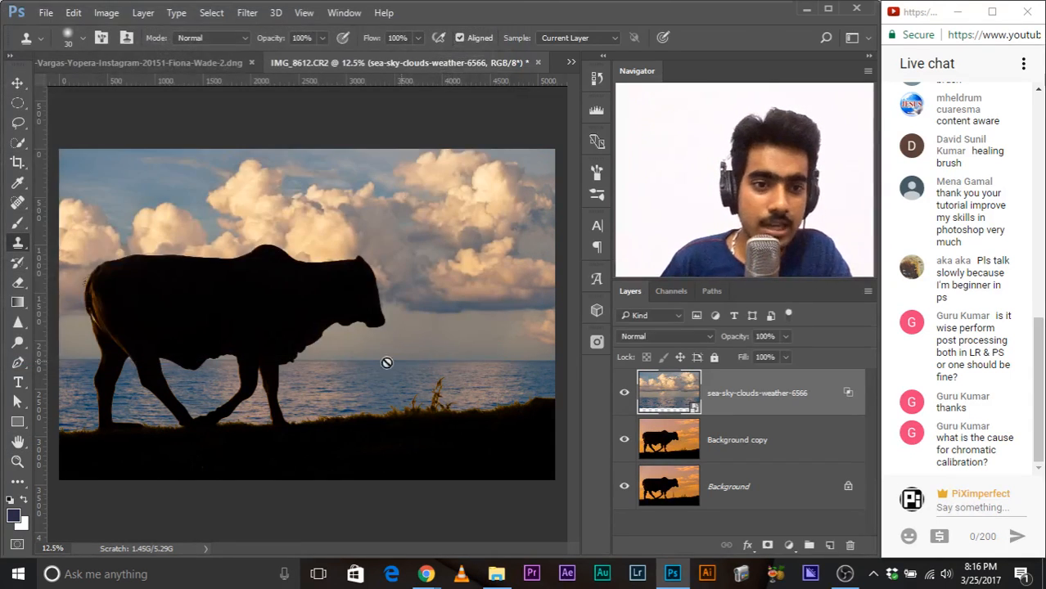
# Step: Examine the blended edges around the bull's head, tail, back and the grass, and compare with the sky layer off and on
pyautogui.scroll(4, 296, 360)
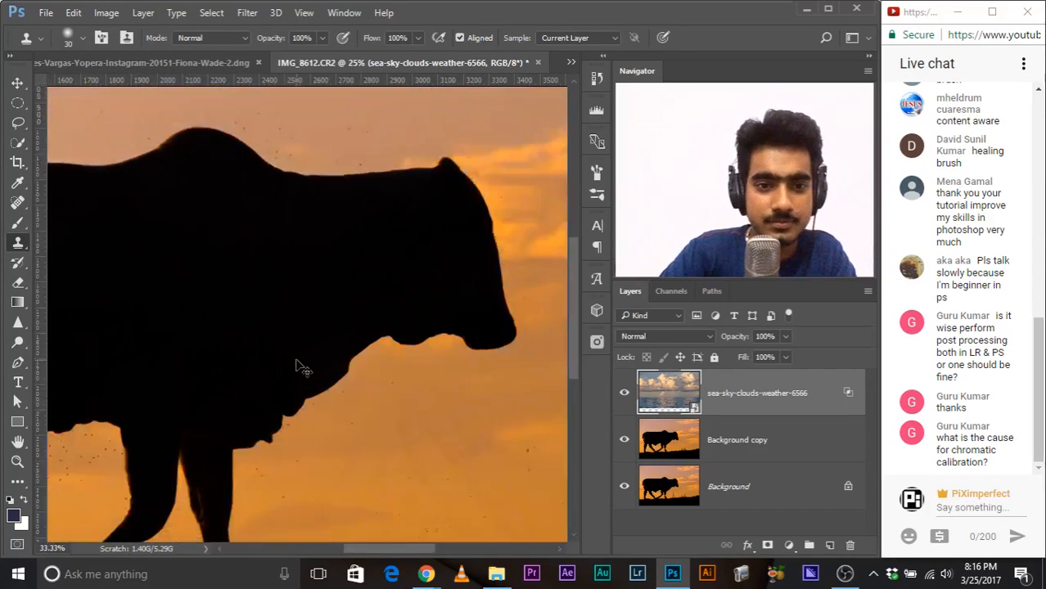
pyautogui.moveTo(213, 344); pyautogui.dragTo(263, 491)
pyautogui.moveTo(225, 413); pyautogui.dragTo(443, 446)
pyautogui.moveTo(95, 442); pyautogui.dragTo(369, 300)
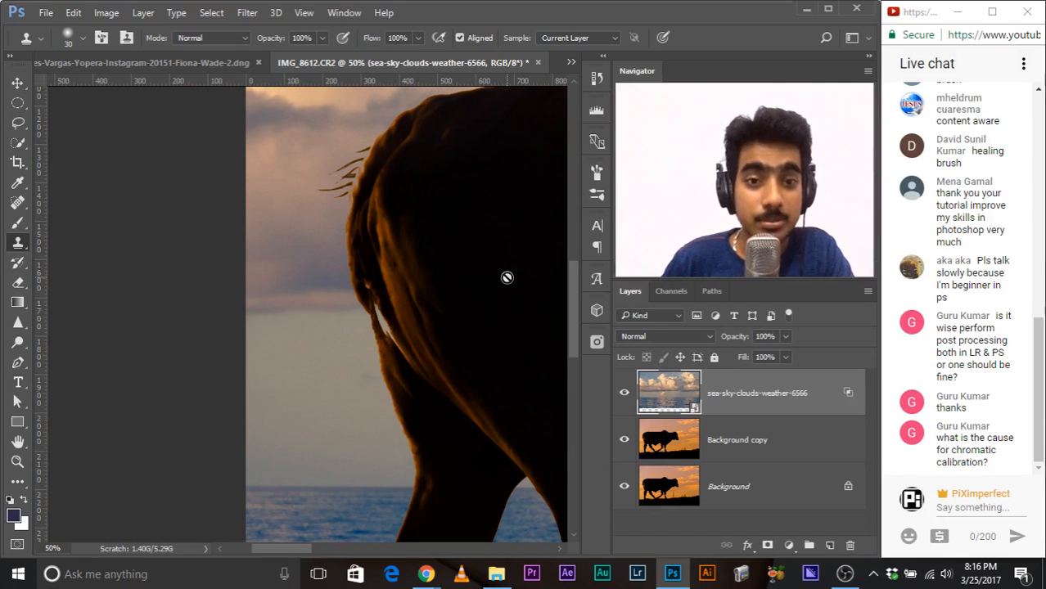
pyautogui.moveTo(506, 277); pyautogui.dragTo(129, 275)
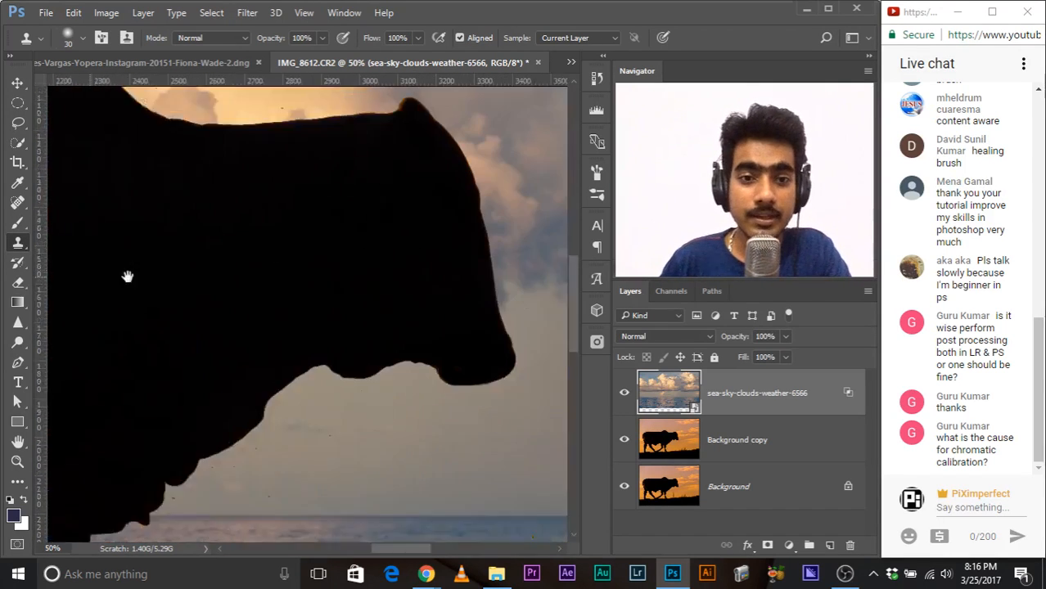
pyautogui.moveTo(264, 291); pyautogui.dragTo(314, 300)
pyautogui.scroll(-3, 312, 300)
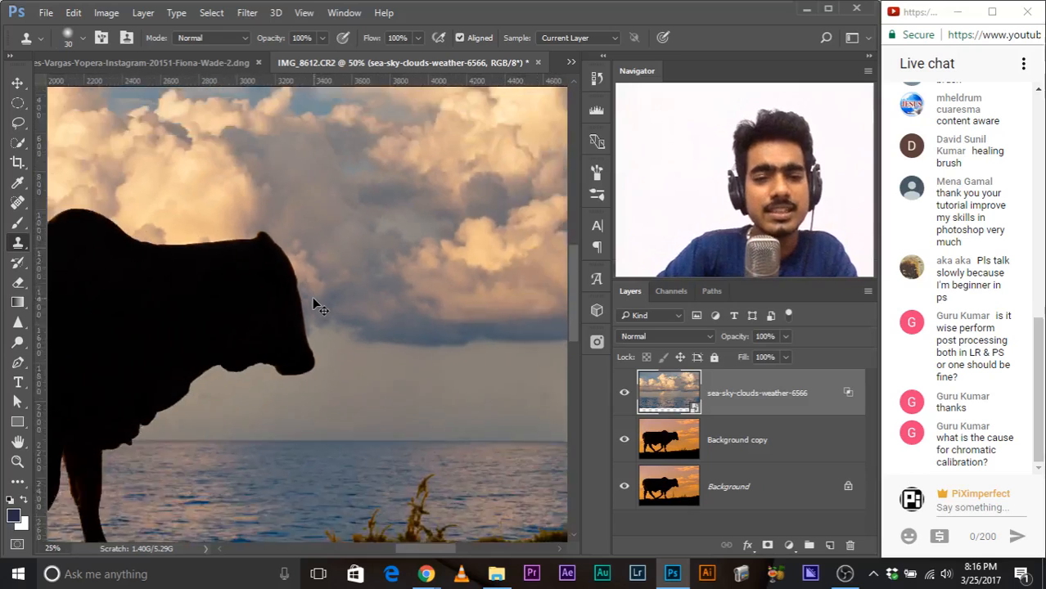
pyautogui.hotkey('ctrl', '+')
pyautogui.hotkey('ctrl', '+')
pyautogui.moveTo(313, 297); pyautogui.dragTo(136, 164)
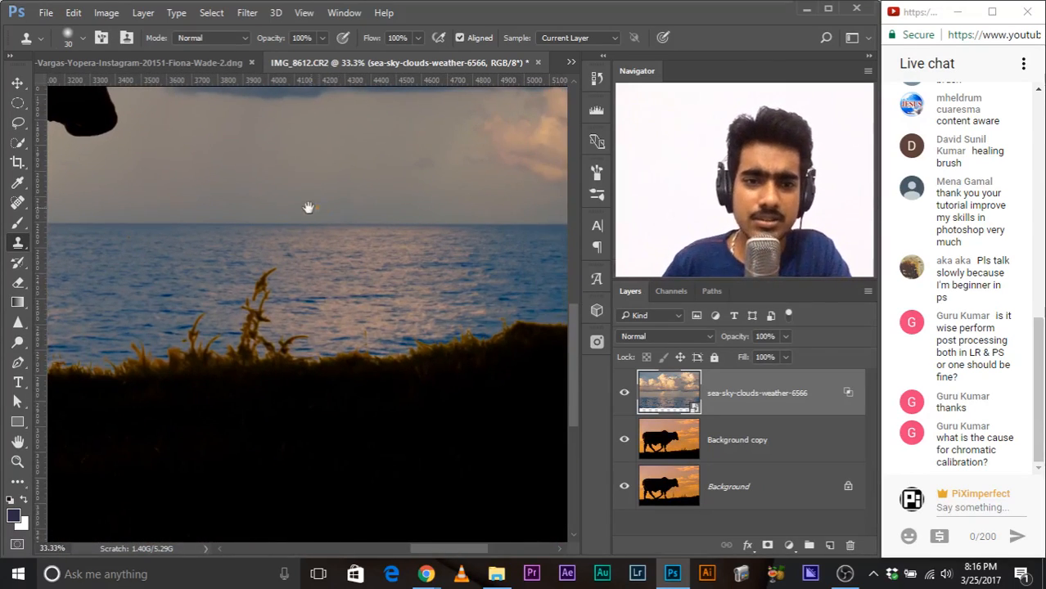
pyautogui.moveTo(306, 210); pyautogui.dragTo(378, 355)
pyautogui.moveTo(272, 303); pyautogui.dragTo(426, 408)
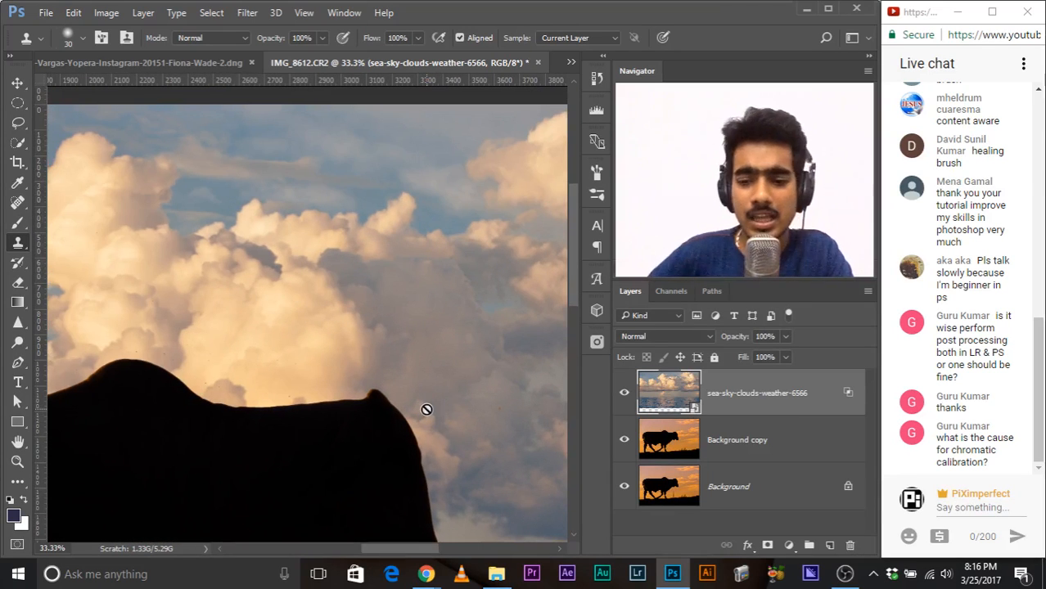
pyautogui.scroll(-3, 426, 417)
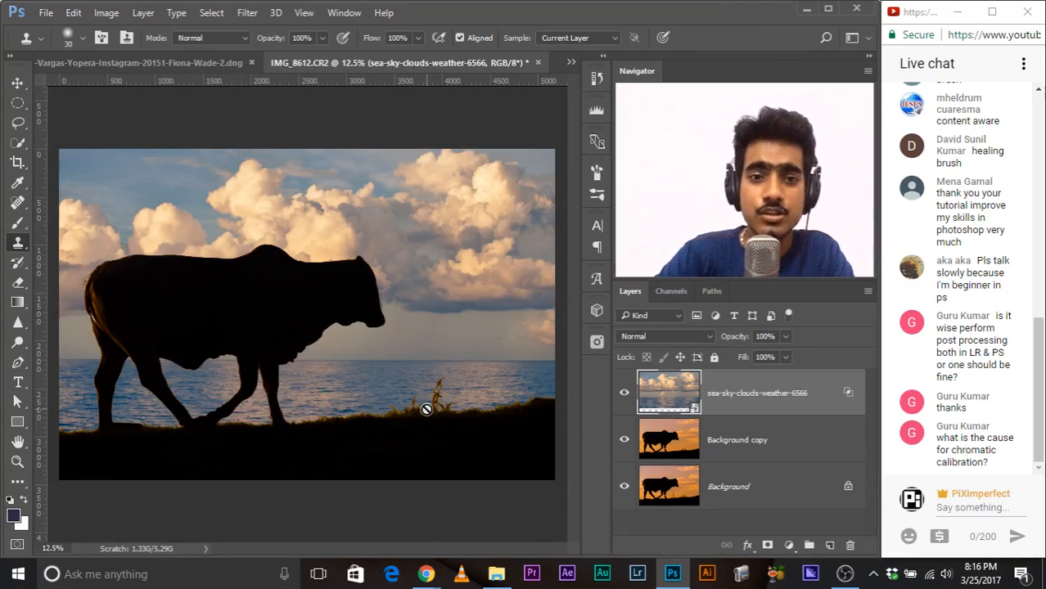
pyautogui.click(622, 395)
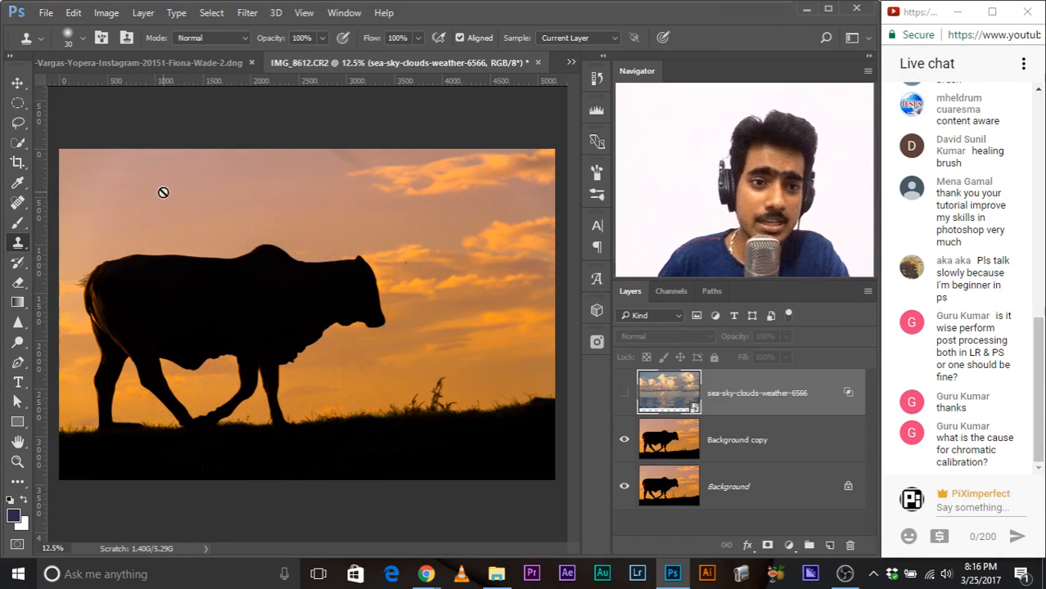
pyautogui.click(624, 394)
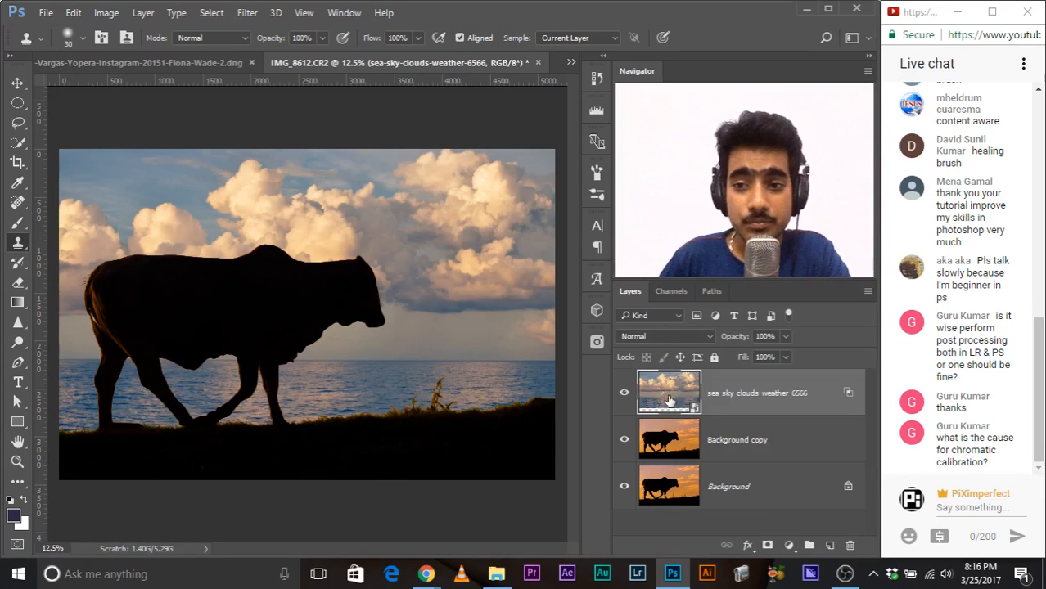
# Step: Add a Curves adjustment layer above the sea-sky-clouds-weather-6566 layer and keep its settings within reach
pyautogui.click(789, 545)
pyautogui.click(851, 241)
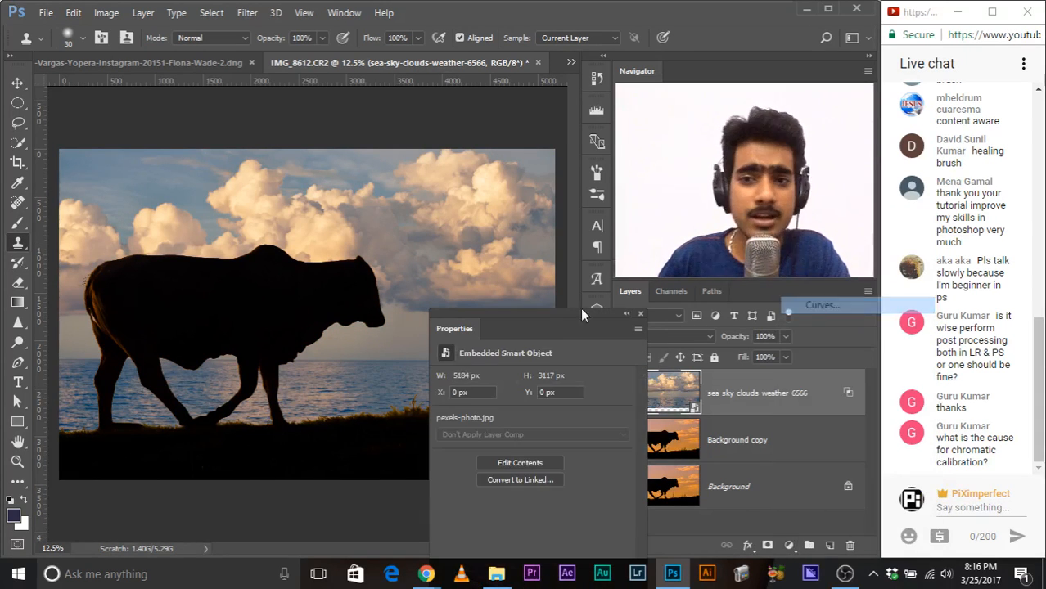
pyautogui.moveTo(454, 330); pyautogui.dragTo(357, 37)
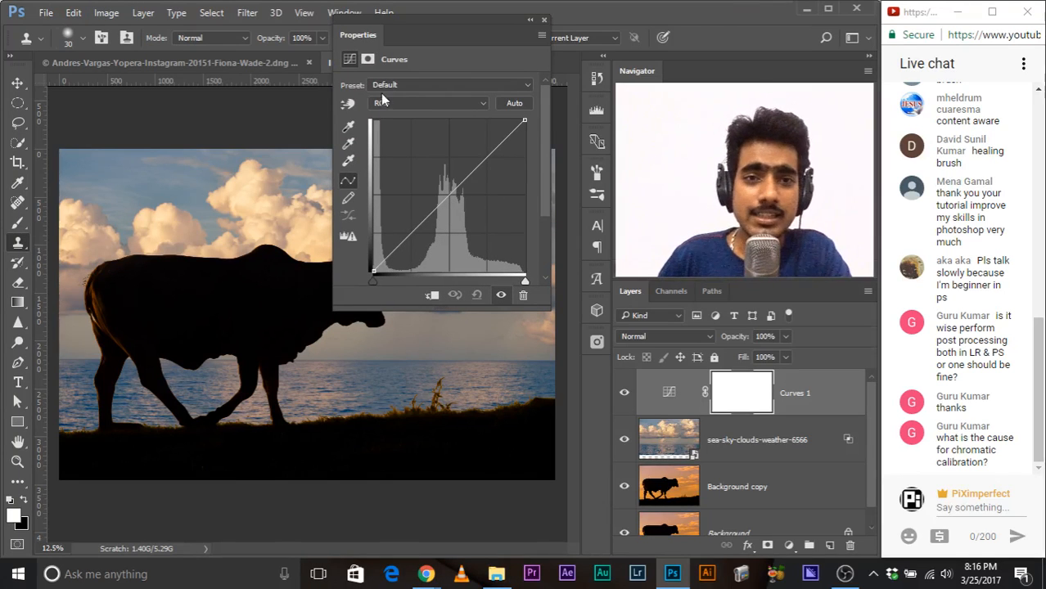
# Step: Pull the Blue channel curve of Curves 1 strongly down from the midtones to tint the sky and sea yellow
pyautogui.click(413, 102)
pyautogui.click(413, 102)
pyautogui.click(412, 102)
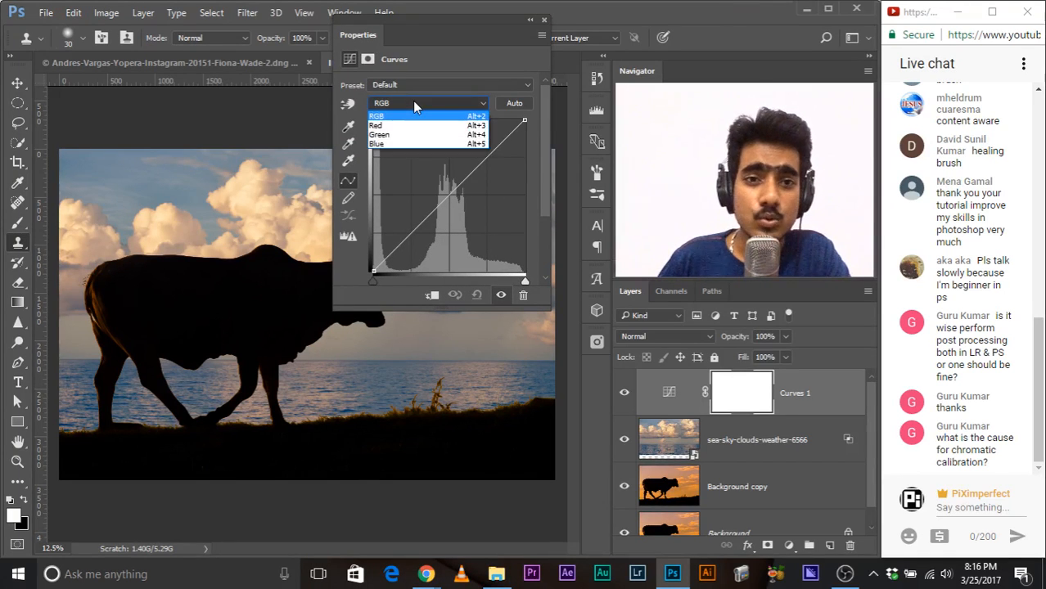
pyautogui.click(396, 144)
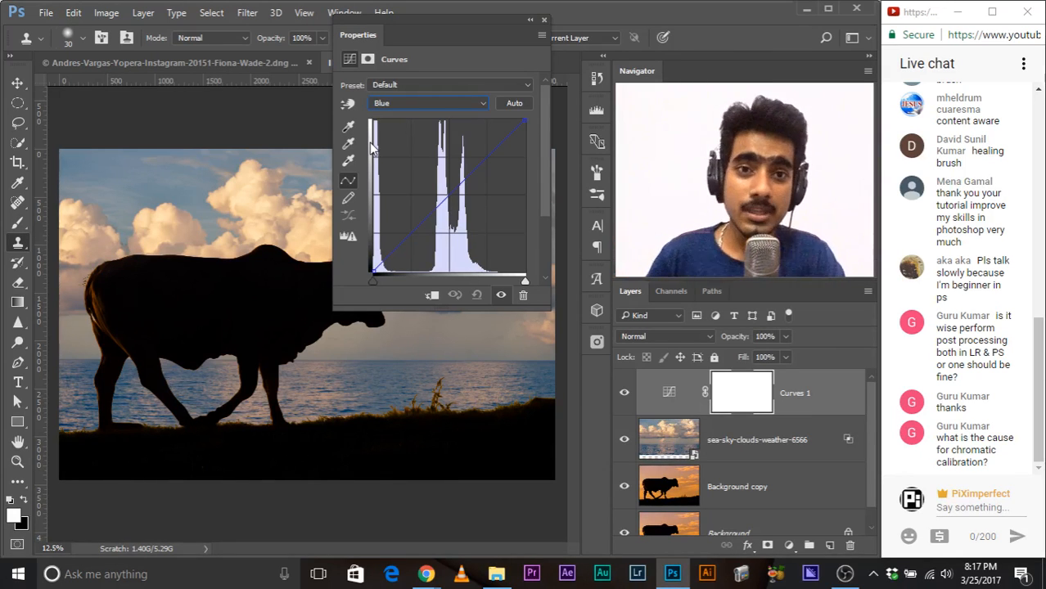
pyautogui.moveTo(384, 34); pyautogui.dragTo(473, 243)
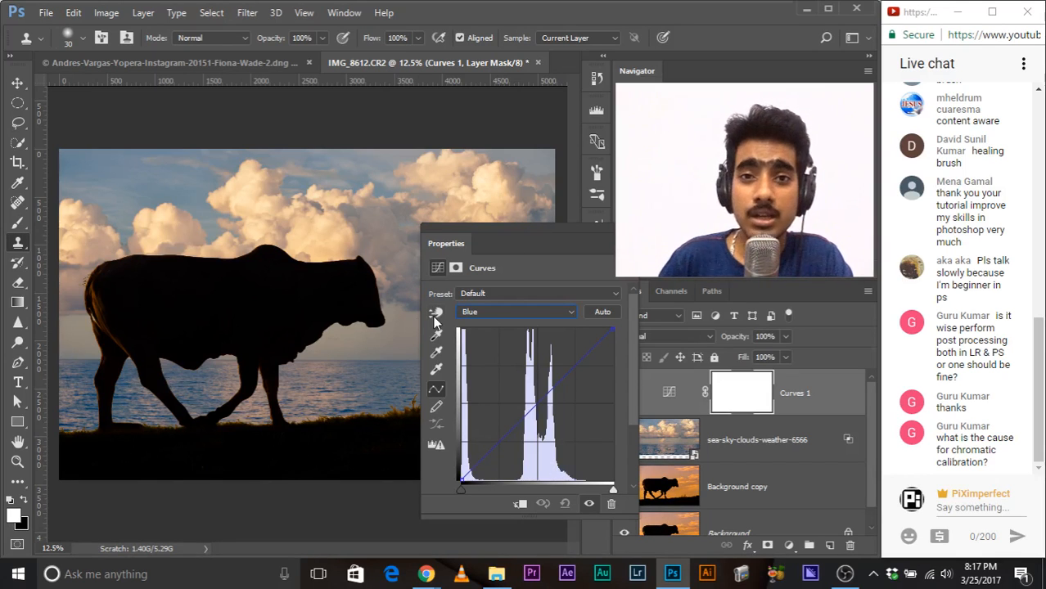
pyautogui.moveTo(455, 243); pyautogui.dragTo(375, 78)
pyautogui.click(496, 215)
pyautogui.click(500, 256)
pyautogui.moveTo(476, 237); pyautogui.dragTo(502, 254)
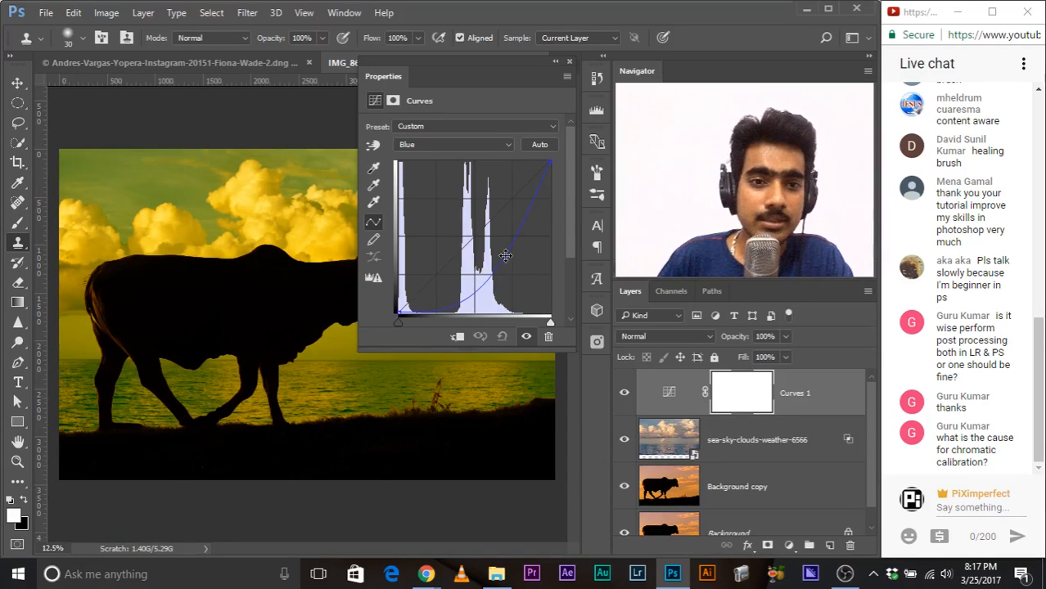
# Step: Lower the midtones of the Green channel in Curves 1 to shift the sky toward orange
pyautogui.click(491, 145)
pyautogui.click(487, 172)
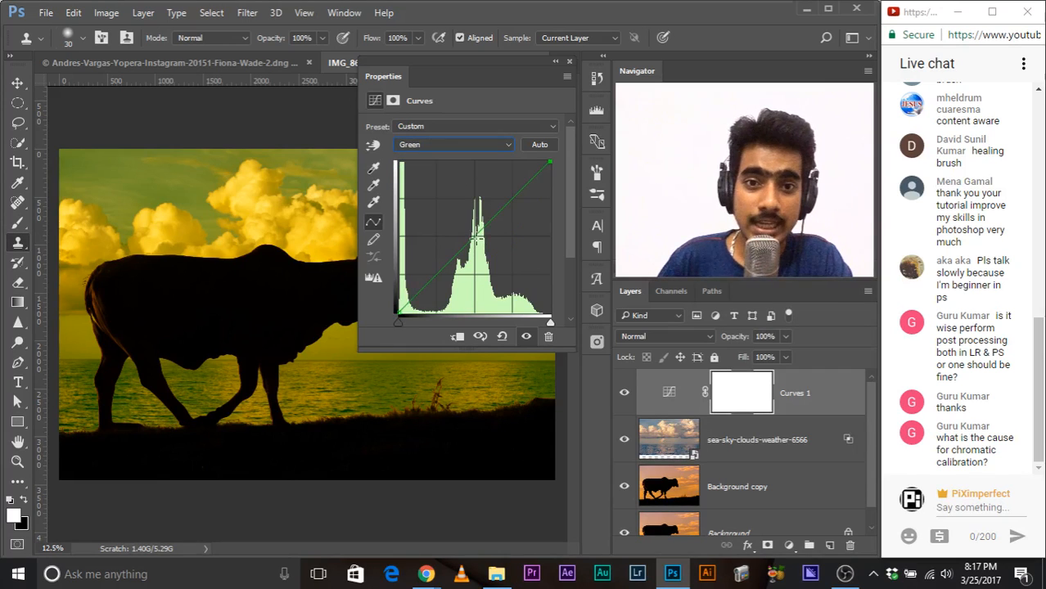
pyautogui.moveTo(472, 235); pyautogui.dragTo(491, 243)
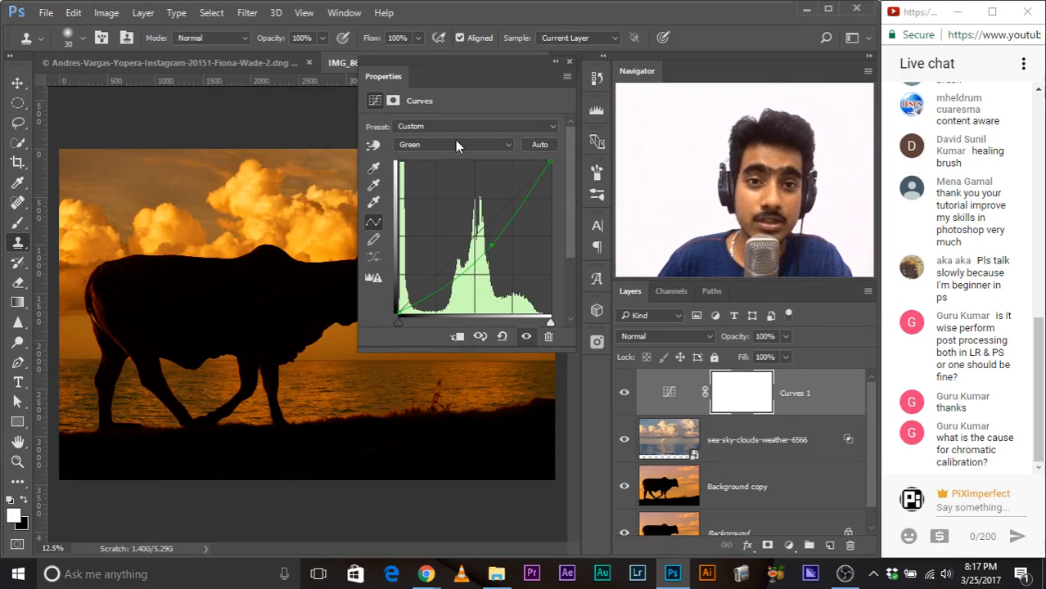
# Step: Raise the shadows of the Red channel in Curves 1 very slightly while keeping the image in view
pyautogui.moveTo(398, 73); pyautogui.dragTo(471, 248)
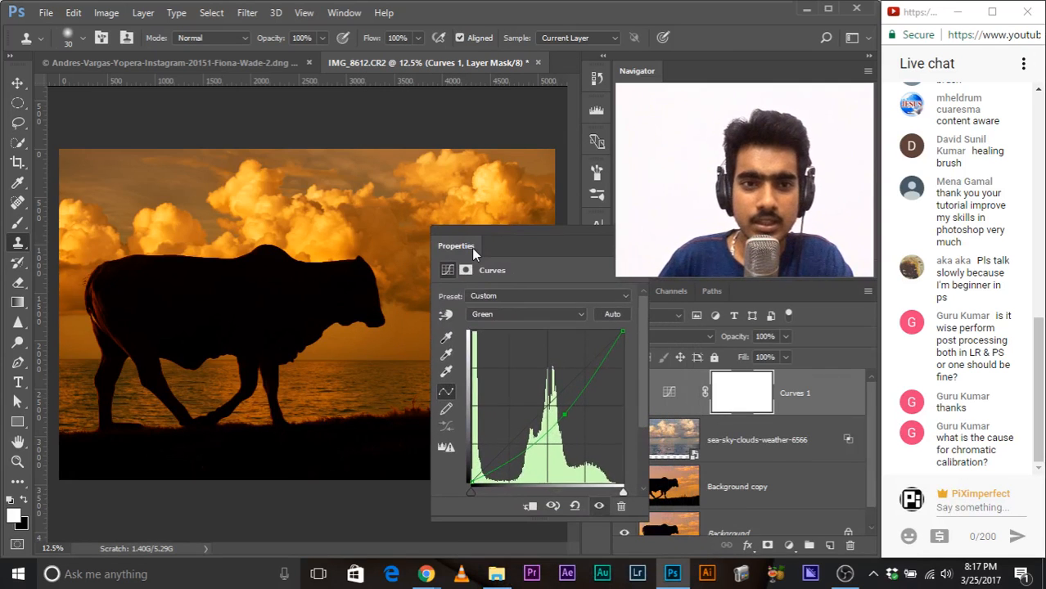
pyautogui.click(495, 315)
pyautogui.click(499, 336)
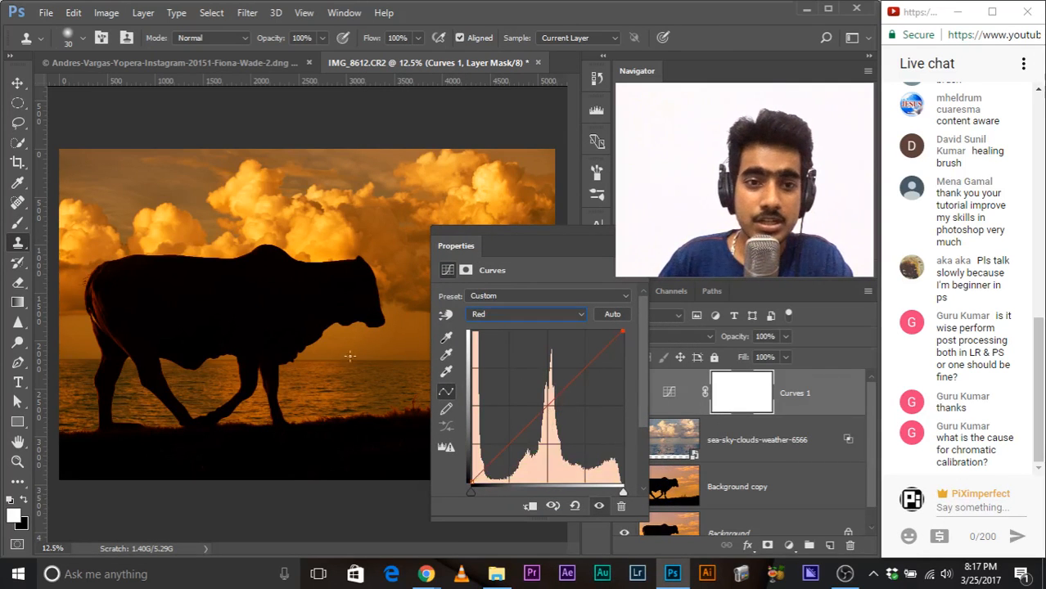
pyautogui.moveTo(505, 449); pyautogui.dragTo(505, 446)
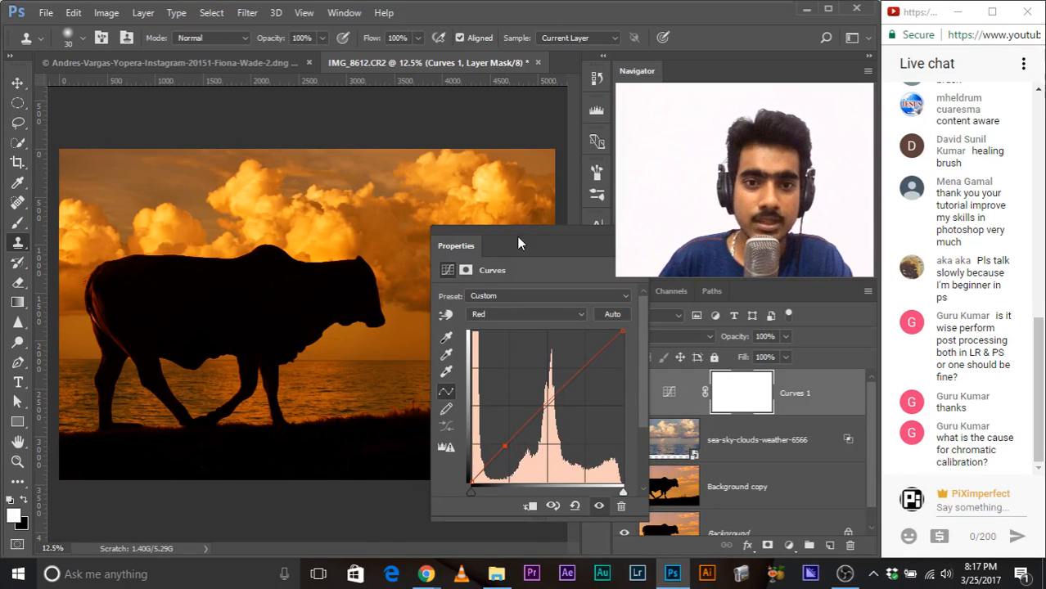
# Step: Brighten the midtones slightly on the RGB curve of Curves 1 and close the adjustment settings
pyautogui.moveTo(517, 243); pyautogui.dragTo(462, 217)
pyautogui.click(477, 289)
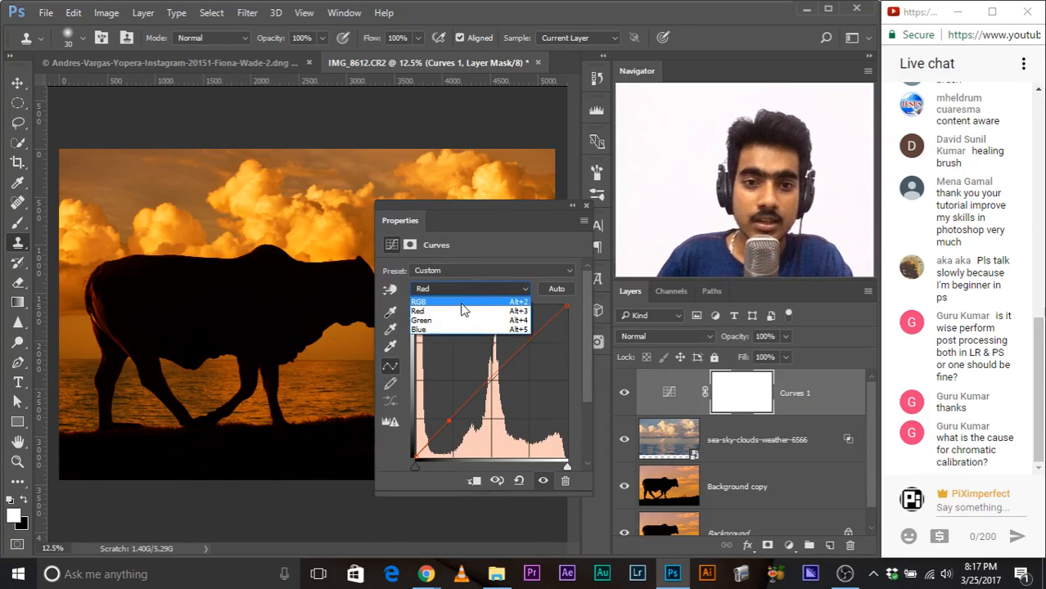
pyautogui.click(463, 285)
pyautogui.moveTo(502, 377)
pyautogui.mouseDown()
pyautogui.moveTo(485, 356)
pyautogui.moveTo(486, 367)
pyautogui.mouseUp()
pyautogui.click(585, 205)
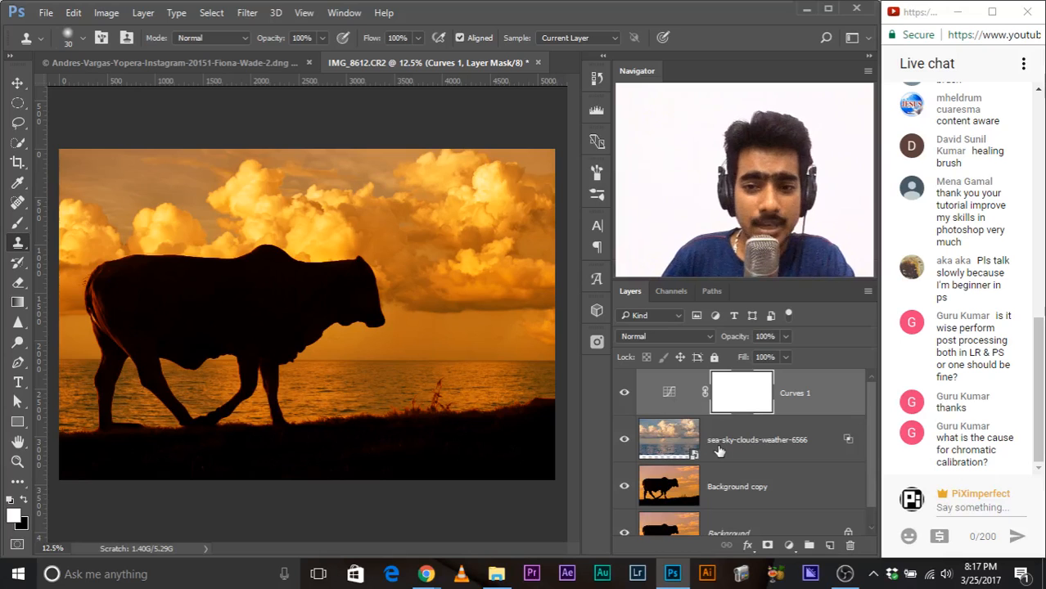
pyautogui.scroll(-1, 718, 450)
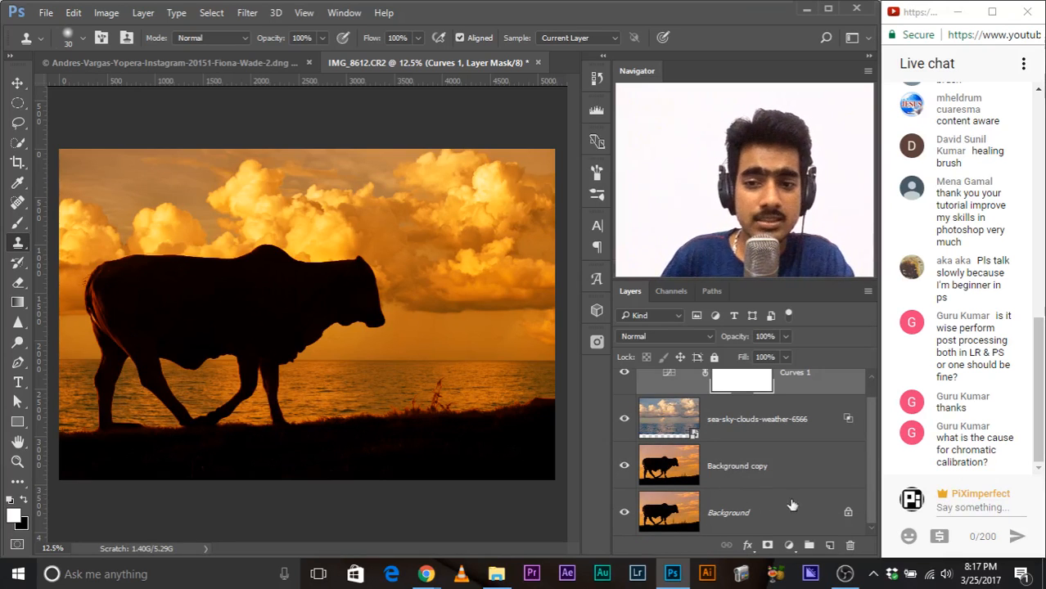
pyautogui.hotkey('ctrl', 'j')
pyautogui.hotkey('ctrl', 'z')
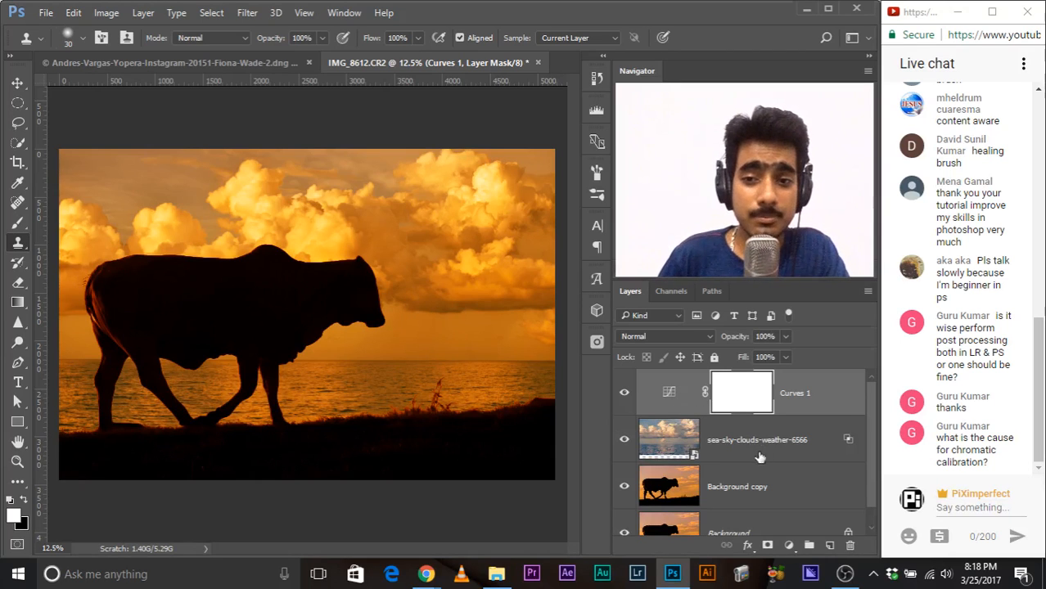
# Step: Clip Curves 1 to the sea-sky-clouds-weather-6566 layer and compare the image with the adjustment off and on
pyautogui.keyDown('alt'); pyautogui.click(677, 410); pyautogui.keyUp('alt')
pyautogui.click(623, 394)
pyautogui.click(620, 398)
pyautogui.click(620, 398)
pyautogui.click(620, 398)
pyautogui.click(620, 398)
pyautogui.click(620, 397)
pyautogui.click(620, 397)
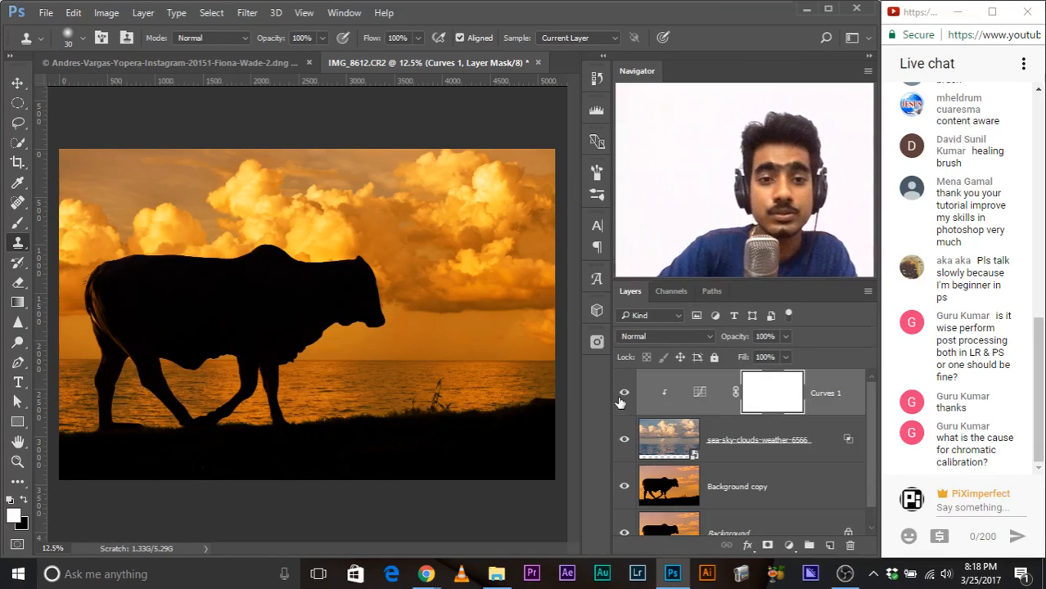
# Step: Check the bull's tail up close, duplicate the Background copy layer and place the duplicate at the top of the stack
pyautogui.hotkey('ctrl', '+')
pyautogui.hotkey('ctrl', '+')
pyautogui.hotkey('ctrl', '+')
pyautogui.moveTo(102, 180); pyautogui.dragTo(425, 262)
pyautogui.moveTo(206, 319); pyautogui.dragTo(180, 168)
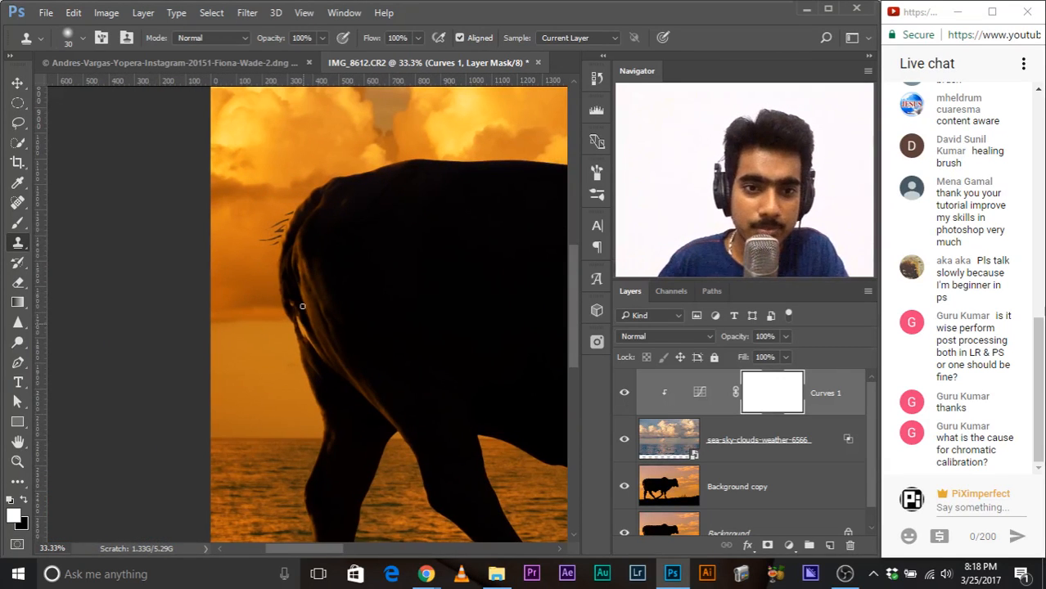
pyautogui.hotkey('ctrl', '+')
pyautogui.moveTo(354, 367); pyautogui.dragTo(255, 317)
pyautogui.moveTo(398, 311); pyautogui.dragTo(378, 354)
pyautogui.moveTo(809, 489); pyautogui.dragTo(828, 545)
pyautogui.moveTo(742, 465); pyautogui.dragTo(730, 370)
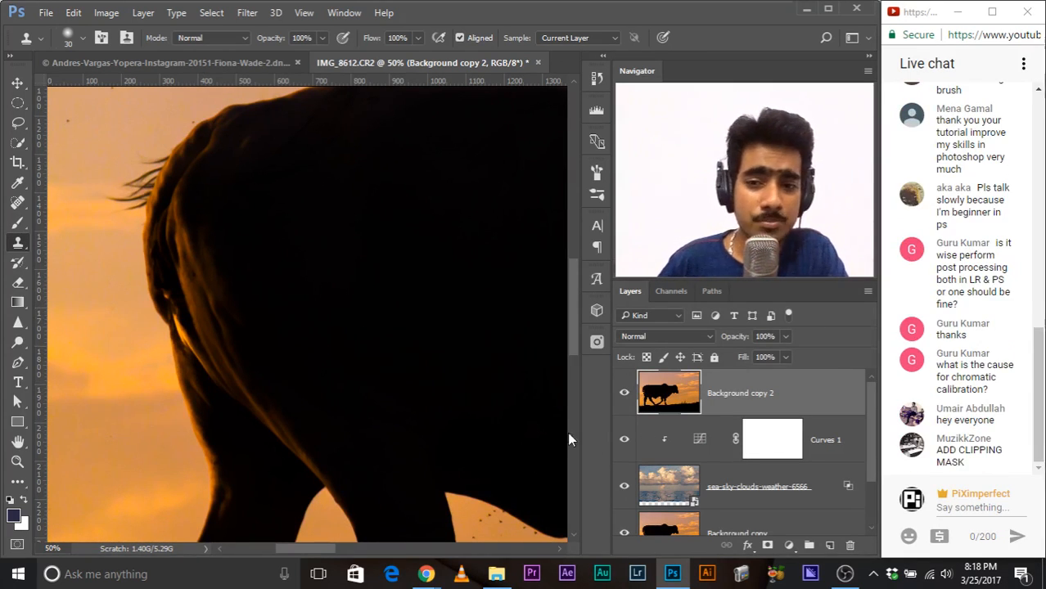
# Step: Add a black mask to Background copy 2 and paint white with an 88 px brush over the bull's tail area
pyautogui.keyDown('alt'); pyautogui.click(767, 546); pyautogui.keyUp('alt')
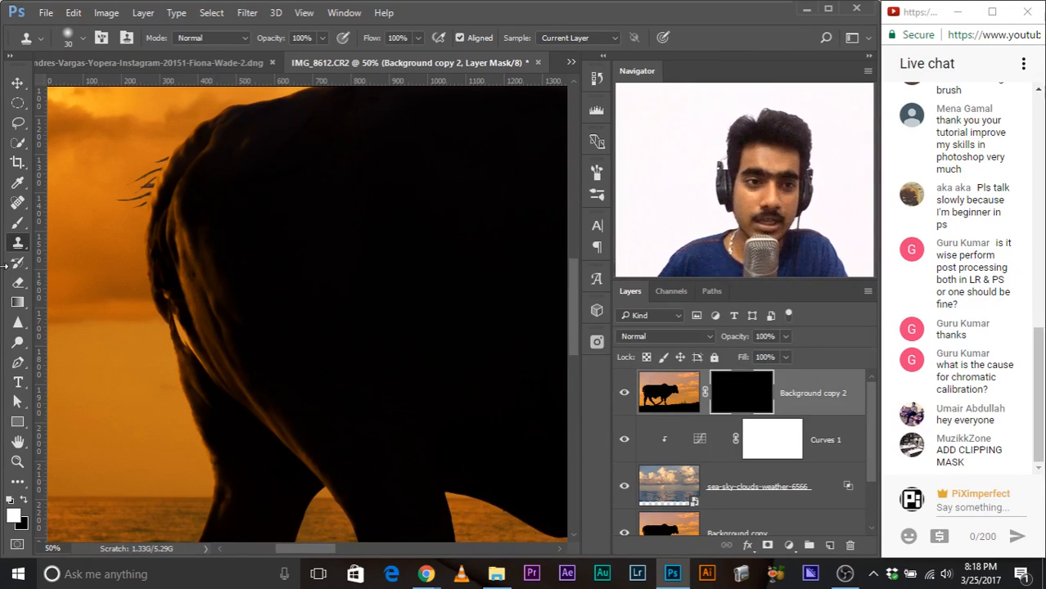
pyautogui.click(18, 223)
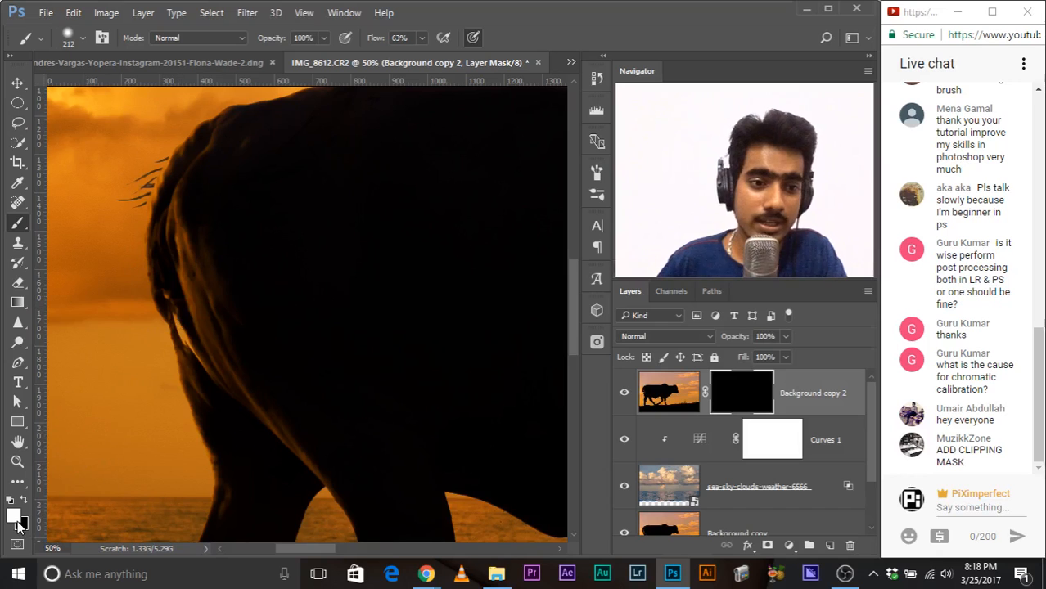
pyautogui.moveTo(344, 352); pyautogui.dragTo(311, 347)
pyautogui.moveTo(196, 288)
pyautogui.mouseDown()
pyautogui.moveTo(191, 342)
pyautogui.moveTo(187, 318)
pyautogui.moveTo(220, 389)
pyautogui.moveTo(232, 387)
pyautogui.moveTo(174, 296)
pyautogui.moveTo(218, 373)
pyautogui.moveTo(256, 391)
pyautogui.mouseUp()
pyautogui.hotkey('ctrl', '-')
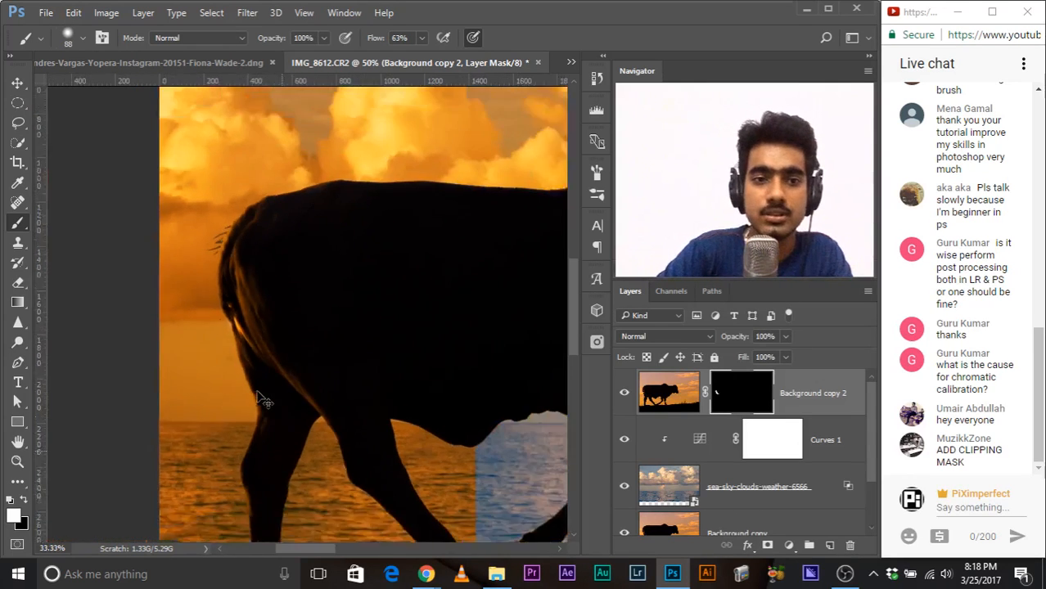
pyautogui.hotkey('ctrl', '-')
pyautogui.hotkey('ctrl', '-')
pyautogui.hotkey('ctrl', '-')
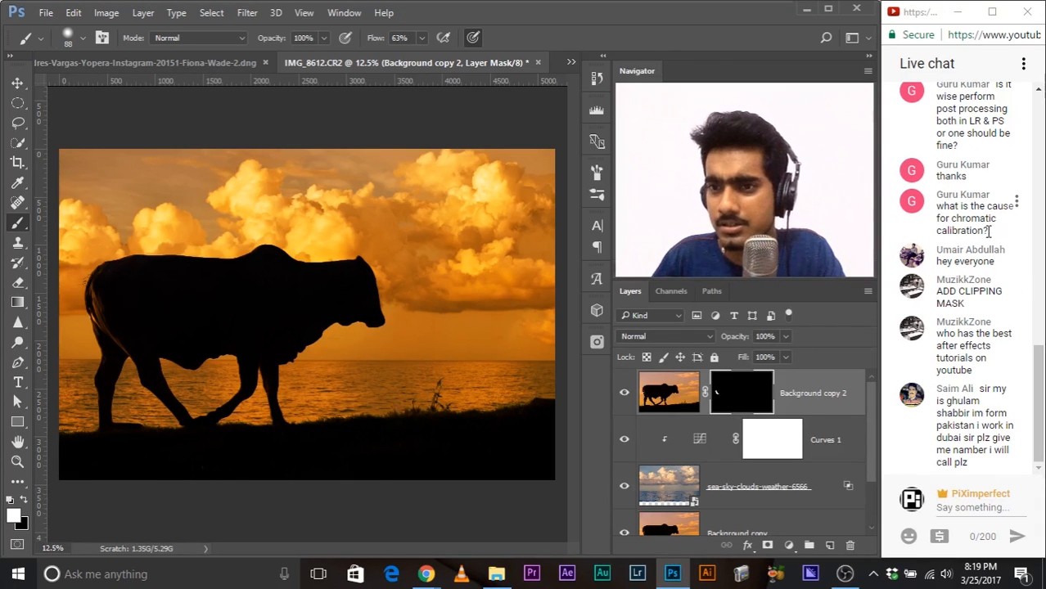
# Step: Read the viewers' questions in the YouTube live chat and reduce the zoom of the chat page
pyautogui.moveTo(985, 232); pyautogui.dragTo(936, 231)
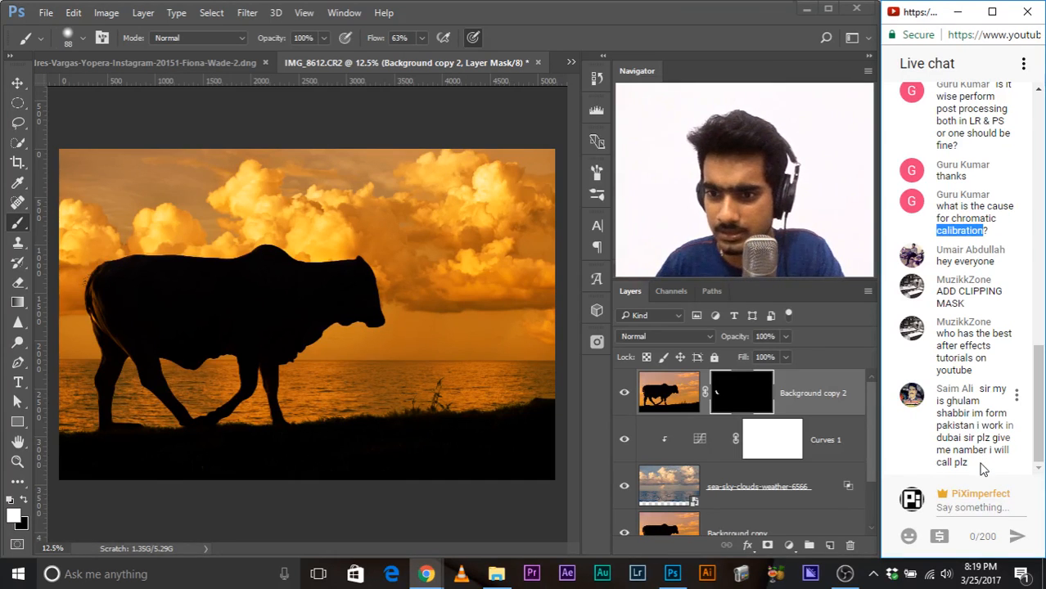
pyautogui.moveTo(973, 466); pyautogui.dragTo(947, 429)
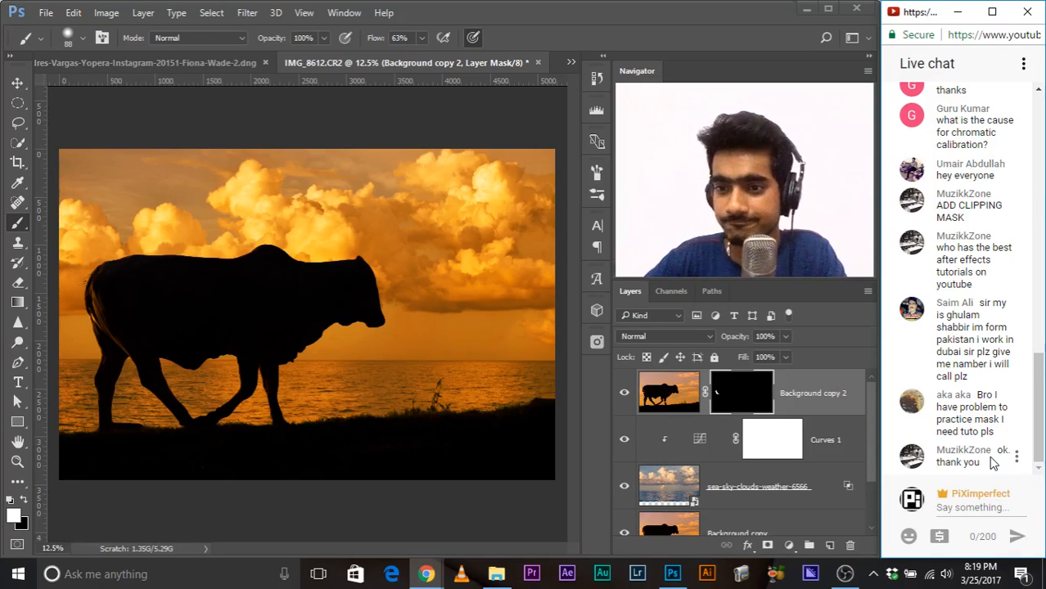
pyautogui.hotkey('ctrl', '-')
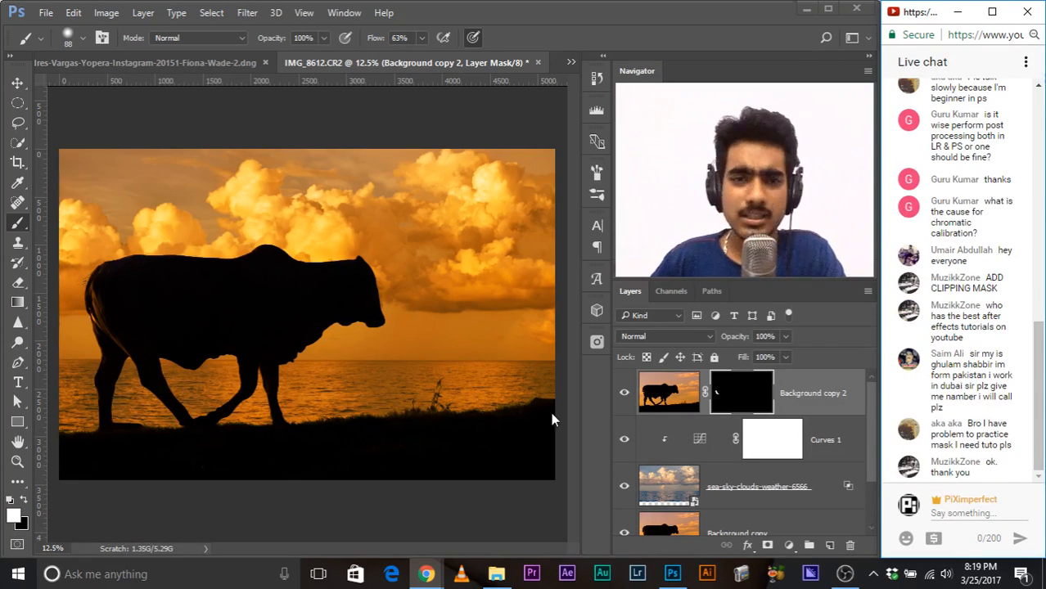
pyautogui.scroll(-2, 702, 428)
pyautogui.scroll(2, 756, 426)
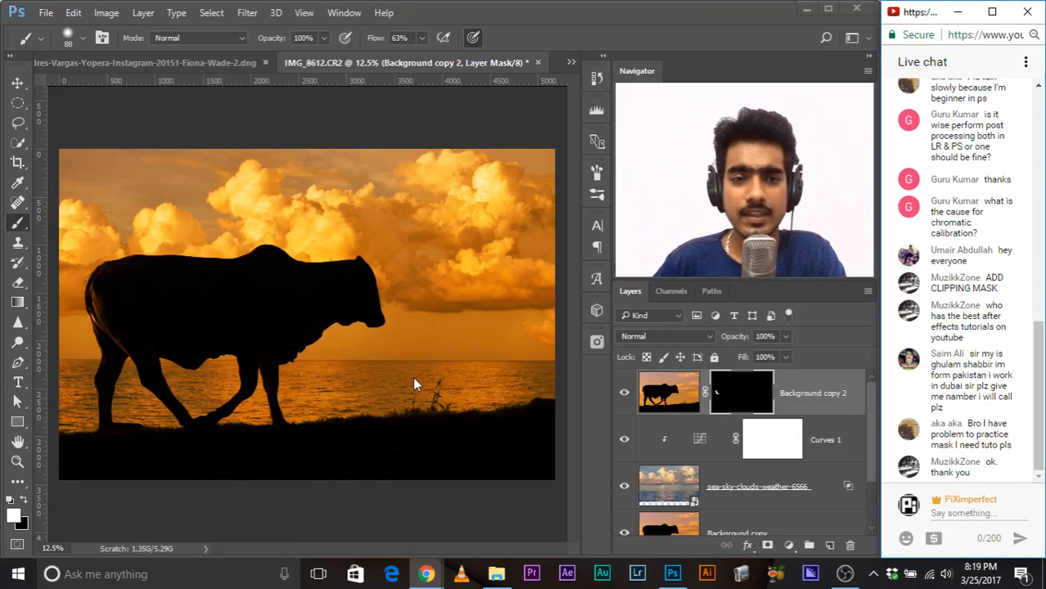
# Step: Hide every layer of the bull document, from Background copy 2 down to Background
pyautogui.moveTo(625, 393); pyautogui.dragTo(621, 506)
pyautogui.scroll(-2, 621, 506)
pyautogui.click(624, 465)
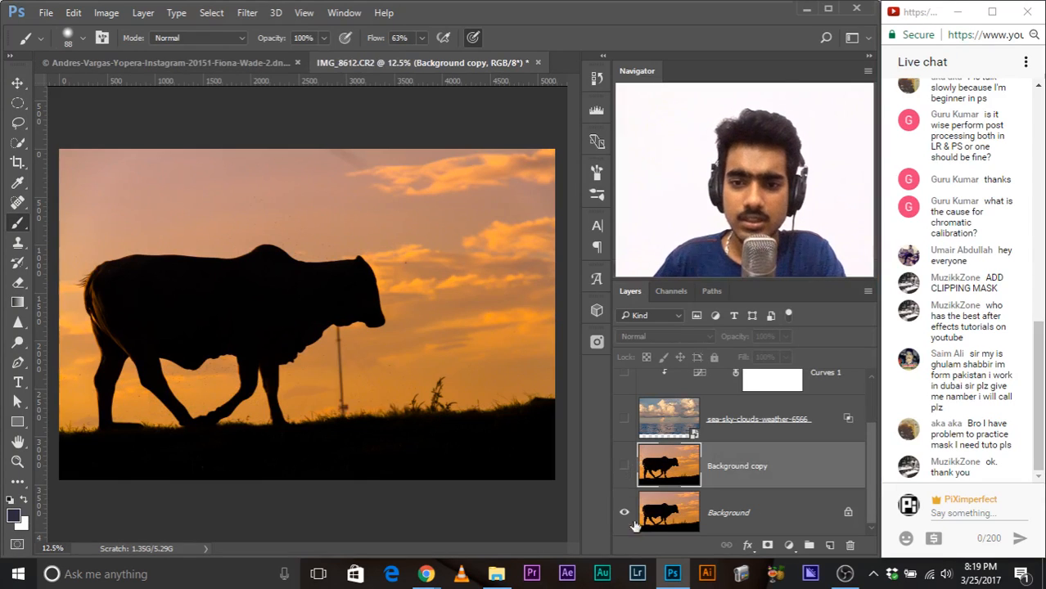
pyautogui.click(624, 512)
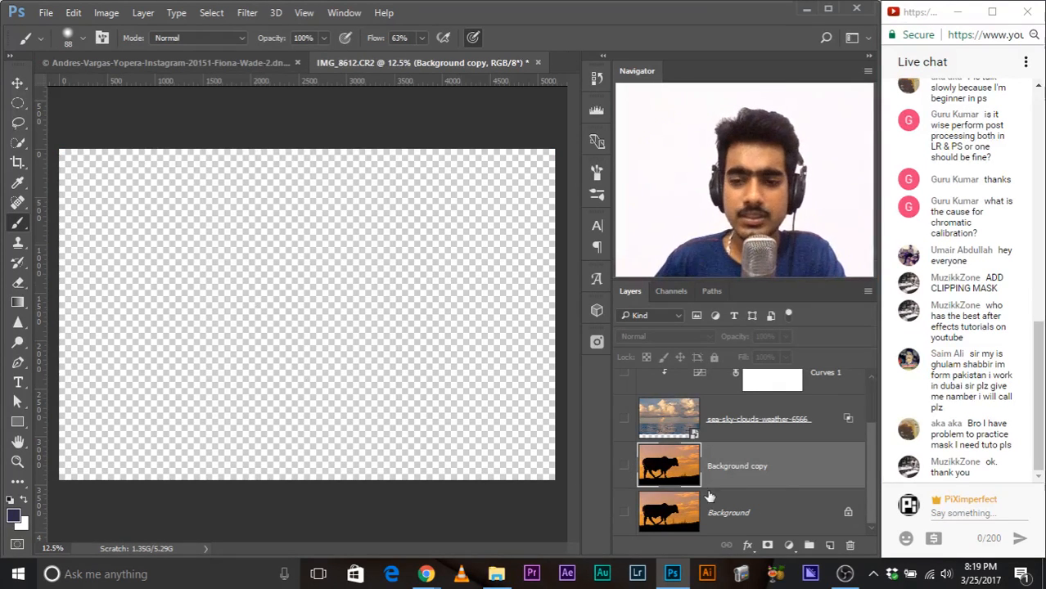
# Step: Add a solid color fill layer in white (ffffff) above the Background copy 2 layer
pyautogui.scroll(2, 778, 487)
pyautogui.click(828, 391)
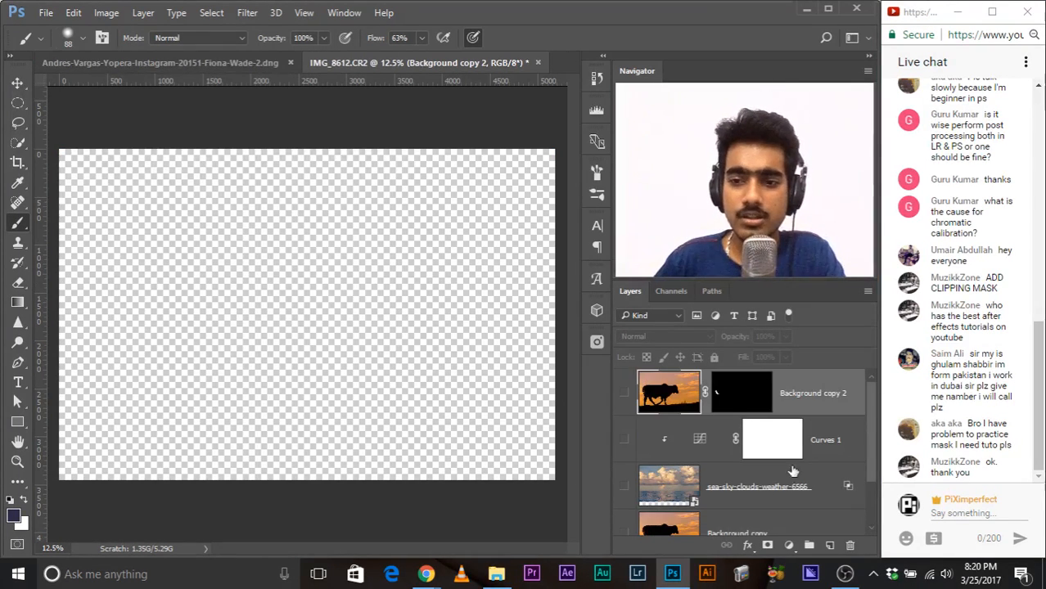
pyautogui.click(788, 545)
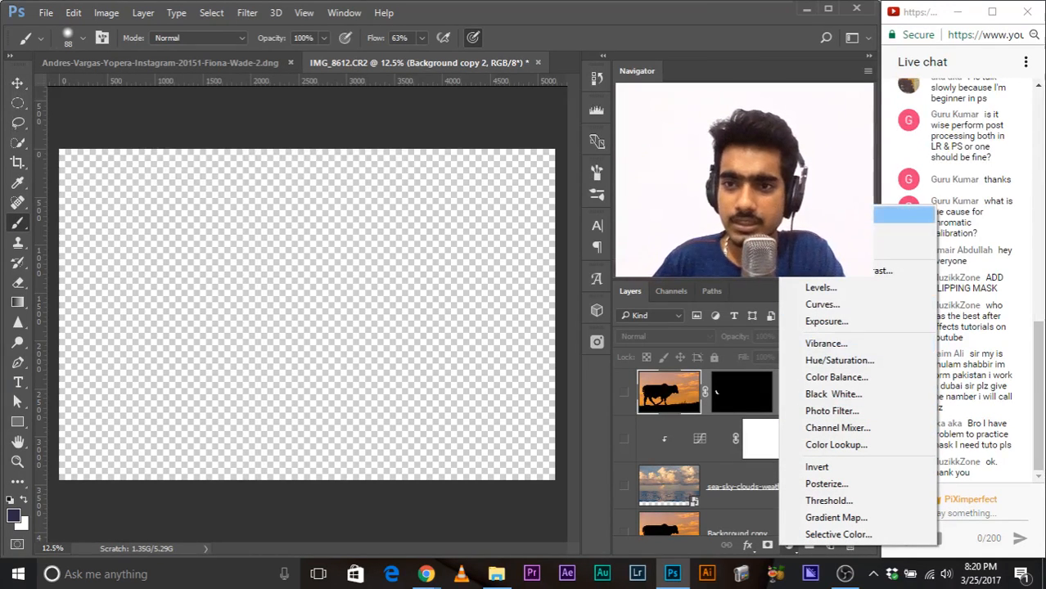
pyautogui.click(892, 216)
pyautogui.write('ffffff')
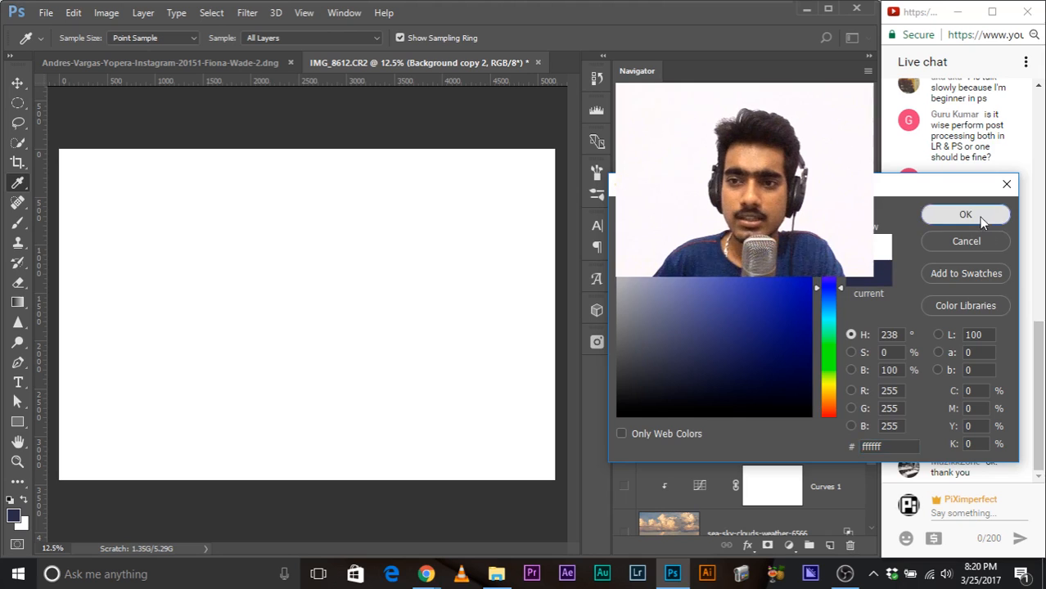
pyautogui.click(978, 217)
# Step: Create a new layer above the white fill and paint a large dark blue blob with a soft 1304 px brush
pyautogui.click(829, 545)
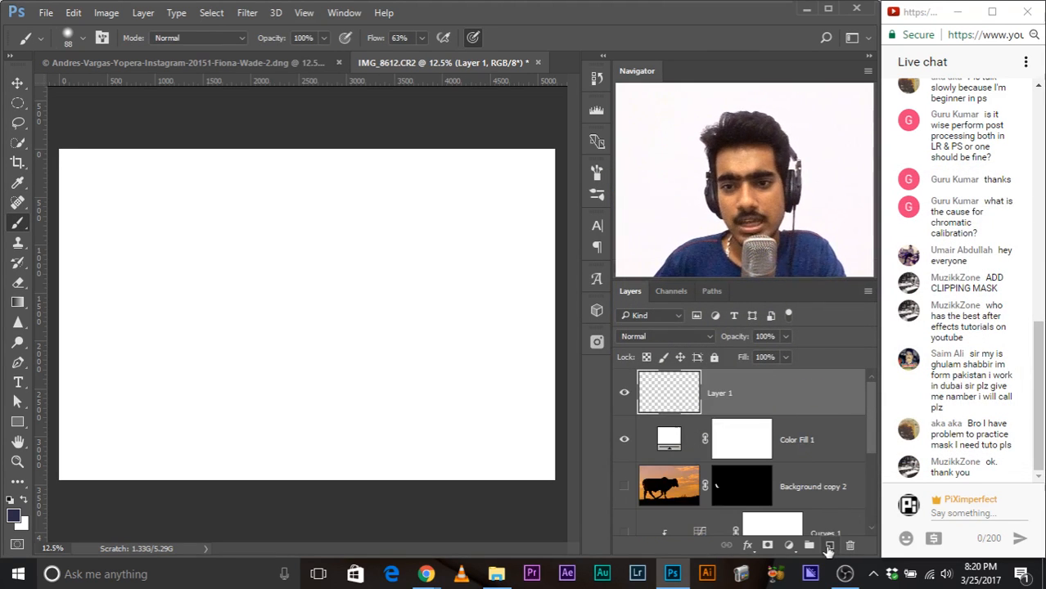
pyautogui.keyDown('alt'); pyautogui.moveTo(162, 286); pyautogui.dragTo(202, 292); pyautogui.keyUp('alt')
pyautogui.moveTo(162, 211)
pyautogui.mouseDown()
pyautogui.moveTo(178, 263)
pyautogui.moveTo(252, 272)
pyautogui.moveTo(345, 306)
pyautogui.moveTo(301, 240)
pyautogui.moveTo(203, 346)
pyautogui.moveTo(194, 384)
pyautogui.moveTo(264, 262)
pyautogui.moveTo(299, 296)
pyautogui.mouseUp()
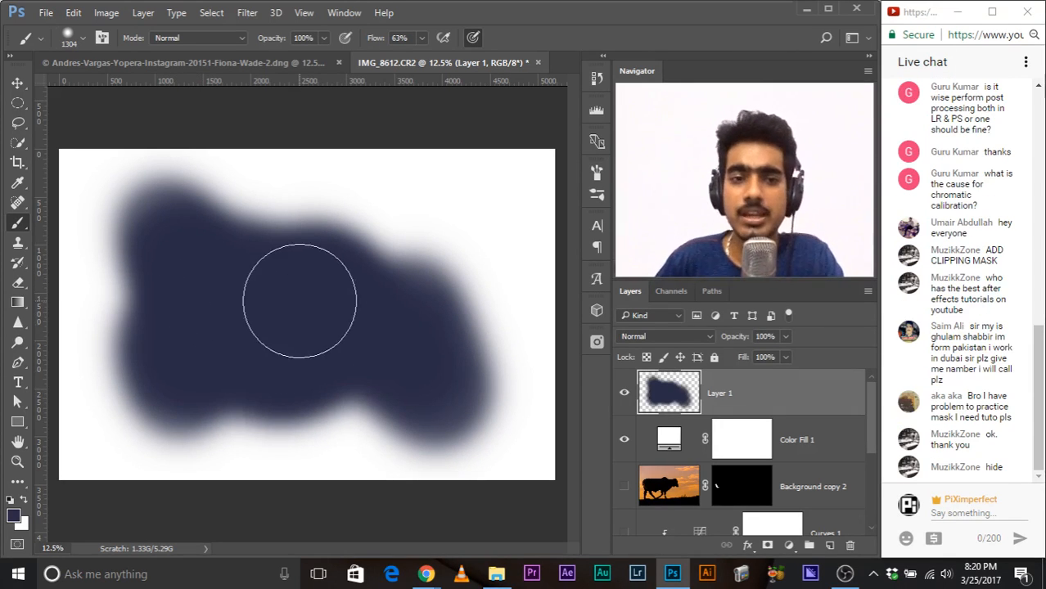
# Step: Add a white layer mask to Layer 1 and paint black on it with an 856 px brush to hide the blob's upper middle
pyautogui.click(767, 545)
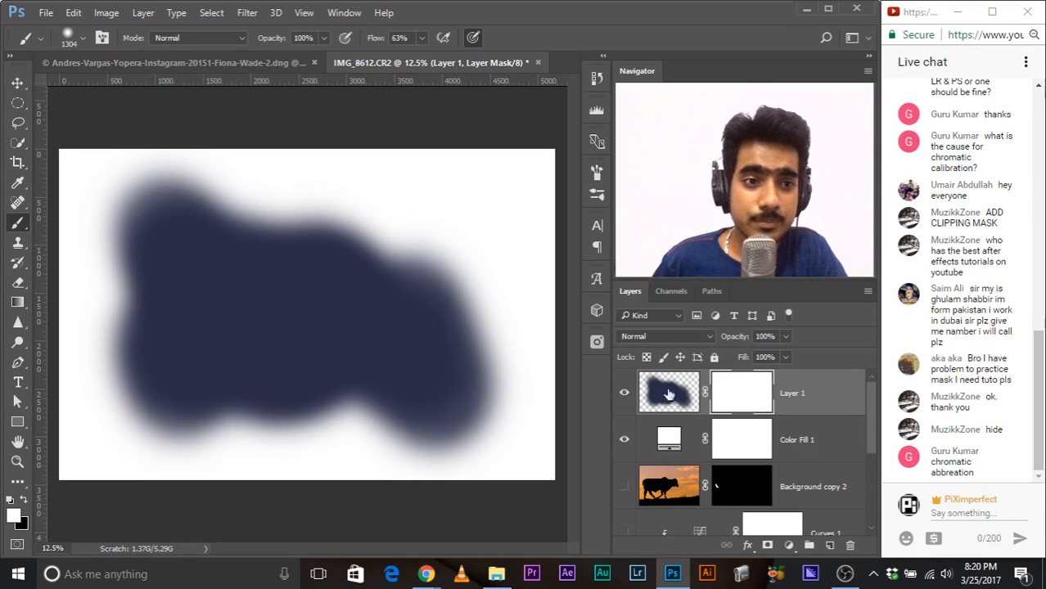
pyautogui.press('x')
pyautogui.moveTo(146, 431); pyautogui.dragTo(75, 432)
pyautogui.moveTo(228, 367); pyautogui.dragTo(274, 367)
pyautogui.moveTo(309, 282)
pyautogui.mouseDown()
pyautogui.moveTo(302, 316)
pyautogui.moveTo(306, 281)
pyautogui.moveTo(276, 280)
pyautogui.moveTo(270, 252)
pyautogui.moveTo(250, 248)
pyautogui.moveTo(234, 196)
pyautogui.moveTo(326, 327)
pyautogui.mouseUp()
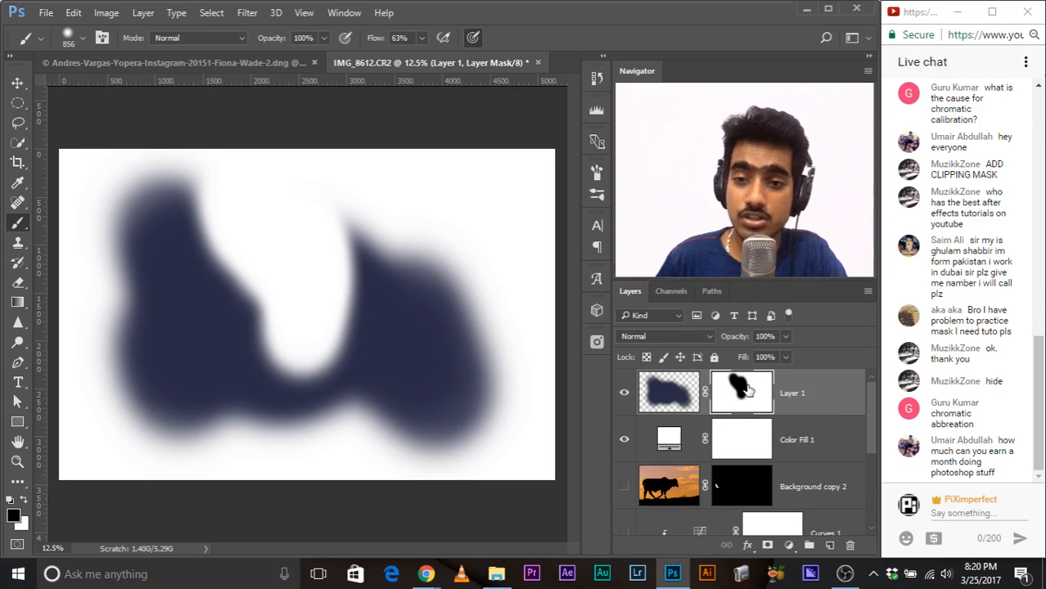
# Step: Disable and re-enable Layer 1's mask, and paint black on it along the blob's left edge and across its middle
pyautogui.keyDown('shift'); pyautogui.click(742, 391); pyautogui.keyUp('shift')
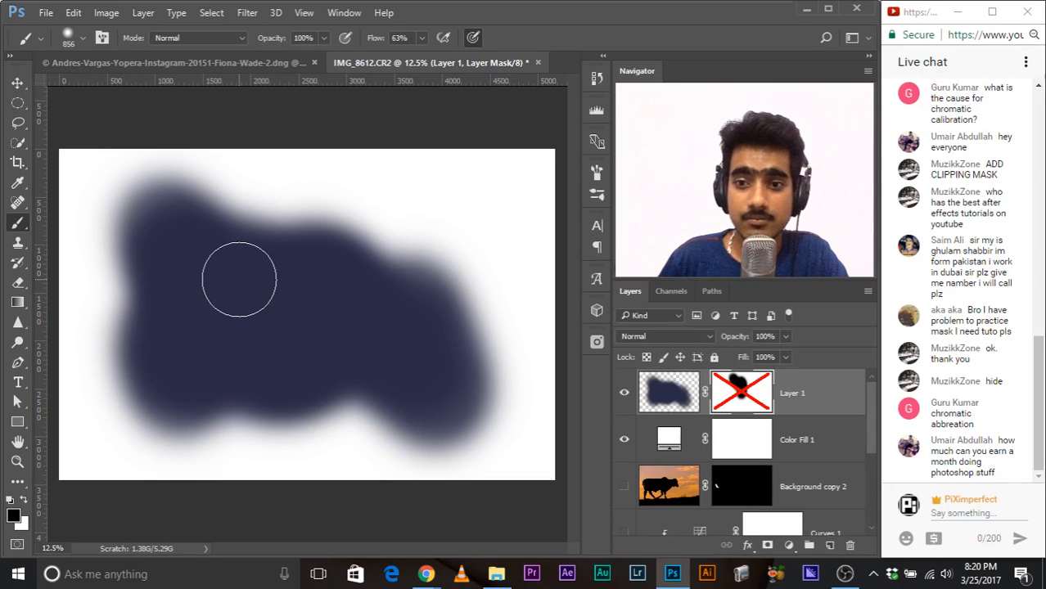
pyautogui.keyDown('shift'); pyautogui.click(745, 394); pyautogui.keyUp('shift')
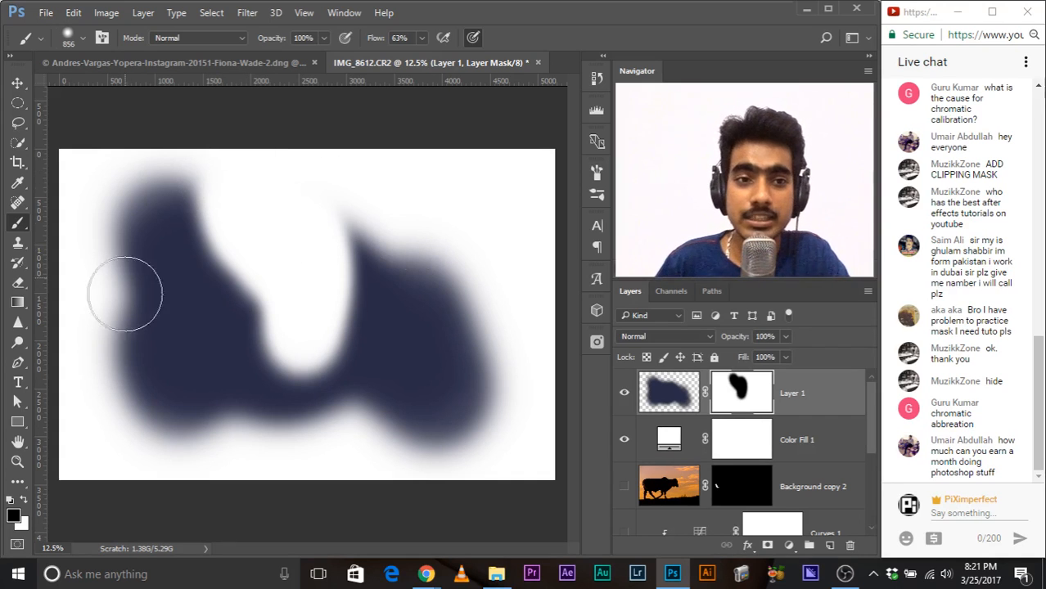
pyautogui.moveTo(144, 175)
pyautogui.mouseDown()
pyautogui.moveTo(100, 202)
pyautogui.moveTo(102, 327)
pyautogui.moveTo(108, 377)
pyautogui.moveTo(160, 436)
pyautogui.moveTo(59, 415)
pyautogui.moveTo(78, 317)
pyautogui.mouseUp()
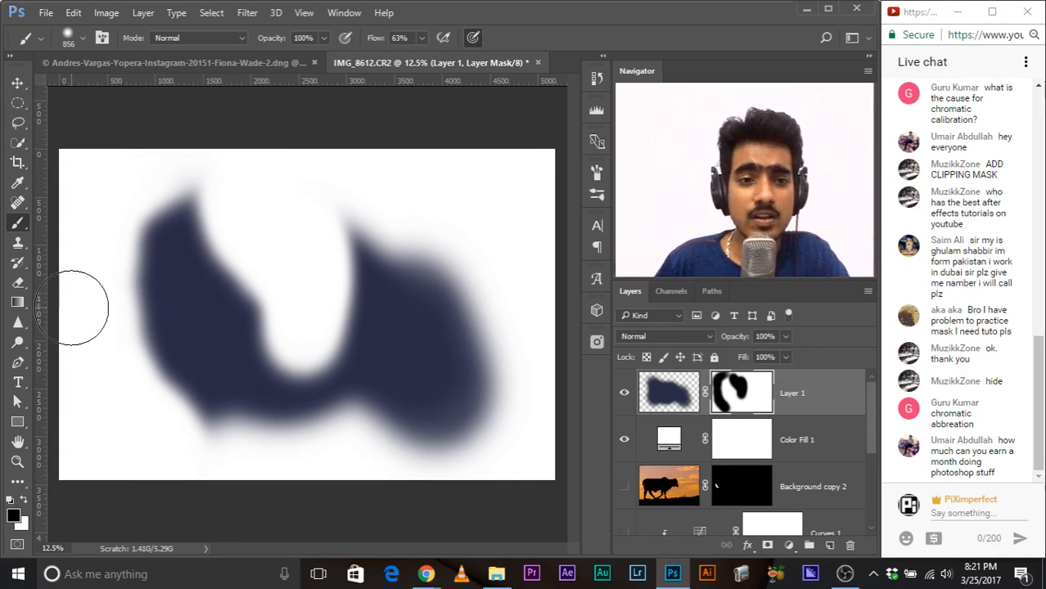
pyautogui.keyDown('shift'); pyautogui.click(424, 319); pyautogui.keyUp('shift')
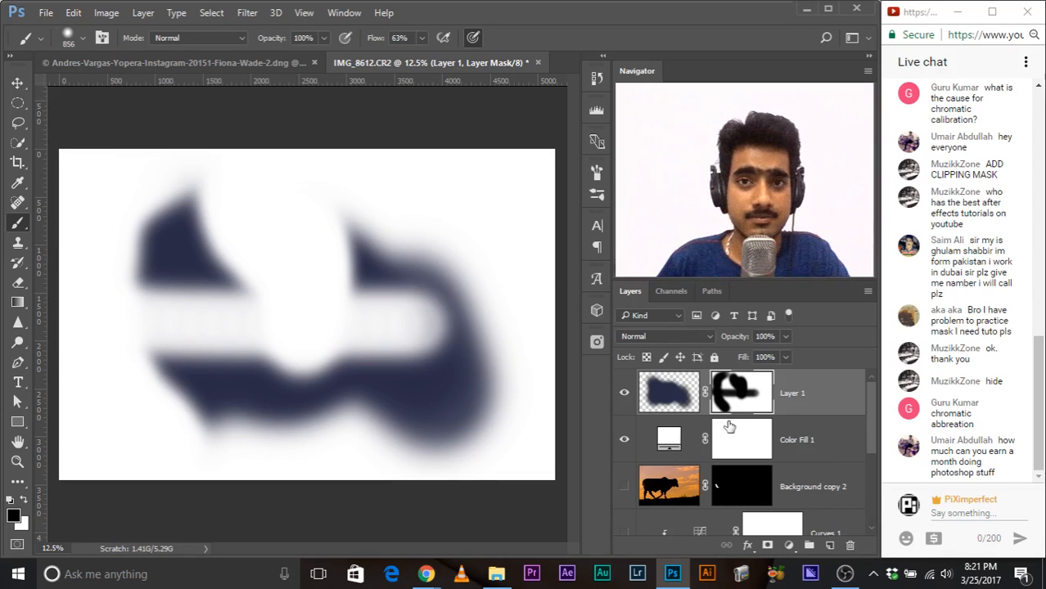
# Step: Paint white on Layer 1's mask to restore the left part and centre of the blue blob
pyautogui.press('x')
pyautogui.moveTo(208, 323)
pyautogui.mouseDown()
pyautogui.moveTo(182, 262)
pyautogui.moveTo(154, 318)
pyautogui.moveTo(207, 301)
pyautogui.moveTo(261, 333)
pyautogui.moveTo(374, 311)
pyautogui.mouseUp()
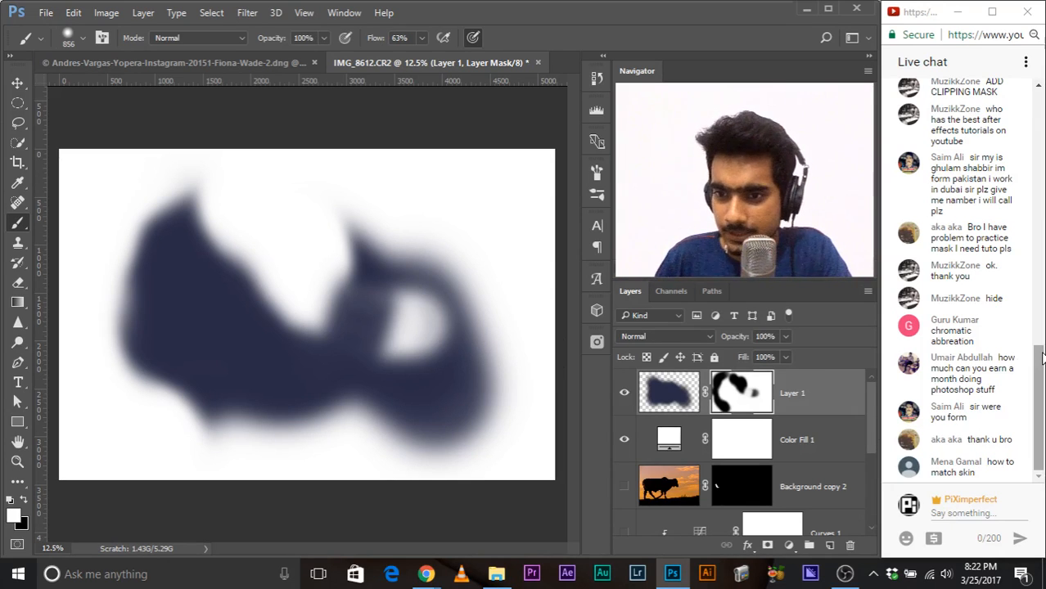
pyautogui.click(1042, 381)
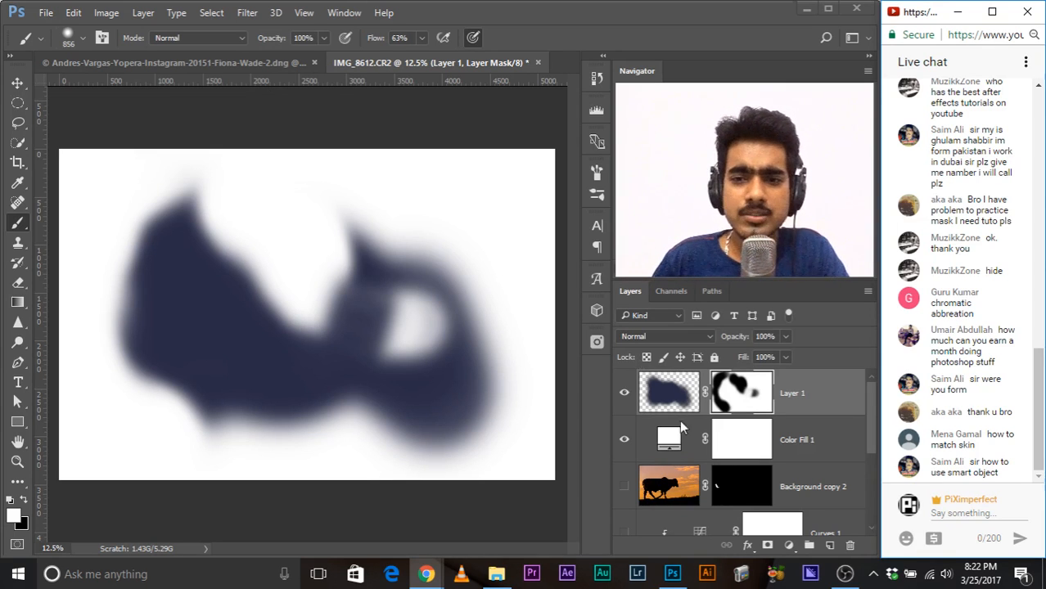
# Step: Delete the Layer 1 and Color Fill 1 layers
pyautogui.scroll(-4, 659, 454)
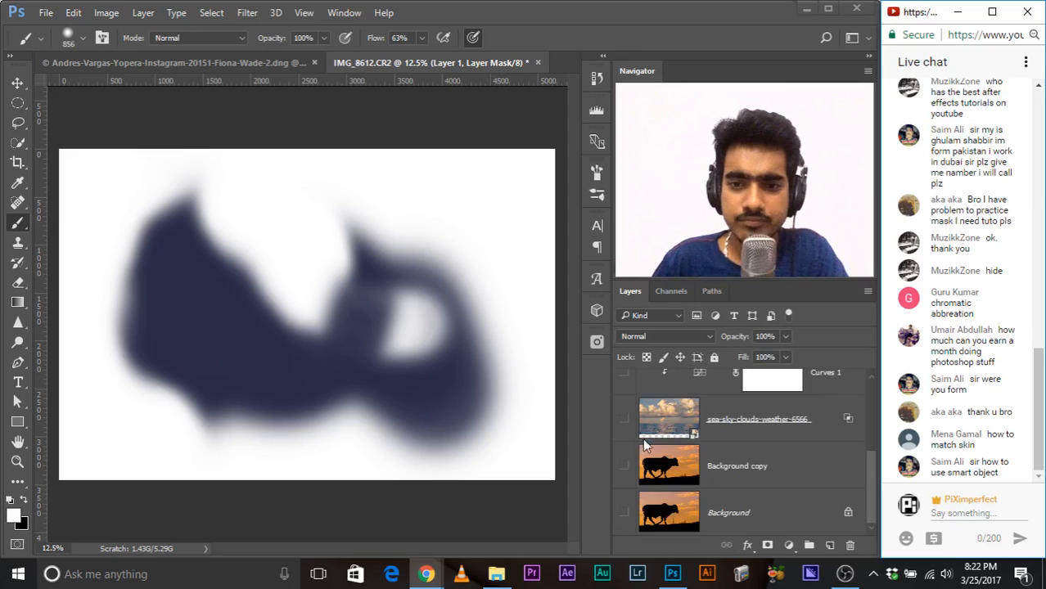
pyautogui.scroll(4, 642, 438)
pyautogui.keyDown('shift'); pyautogui.click(816, 434); pyautogui.keyUp('shift')
pyautogui.moveTo(816, 434); pyautogui.dragTo(848, 546)
pyautogui.scroll(-2, 652, 435)
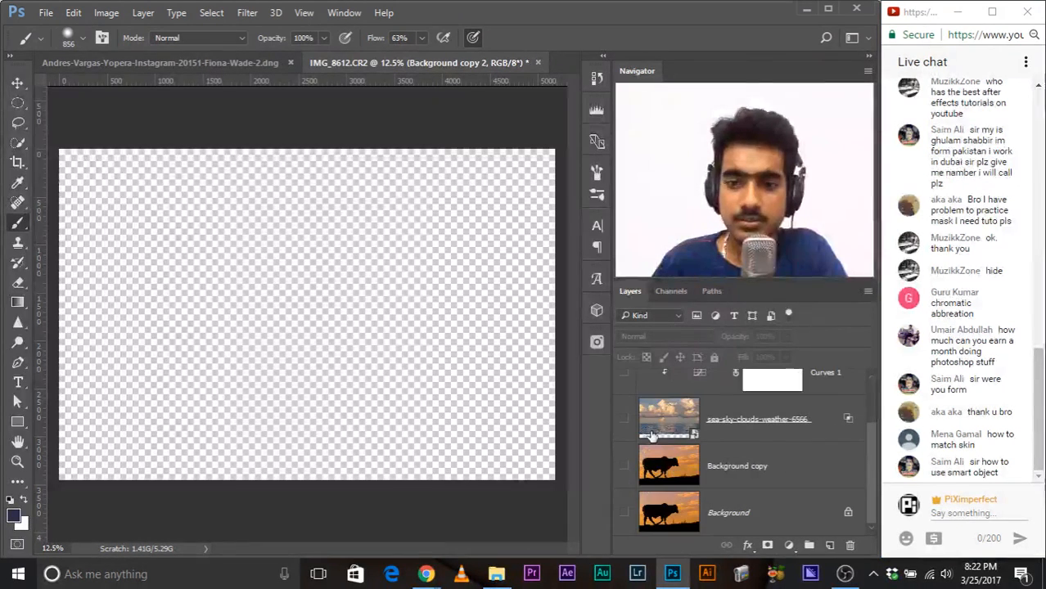
# Step: Show the Background copy layer and delete every layer above it, including Background copy 2, Curves 1 and the sea-sky-clouds-weather layer
pyautogui.click(624, 466)
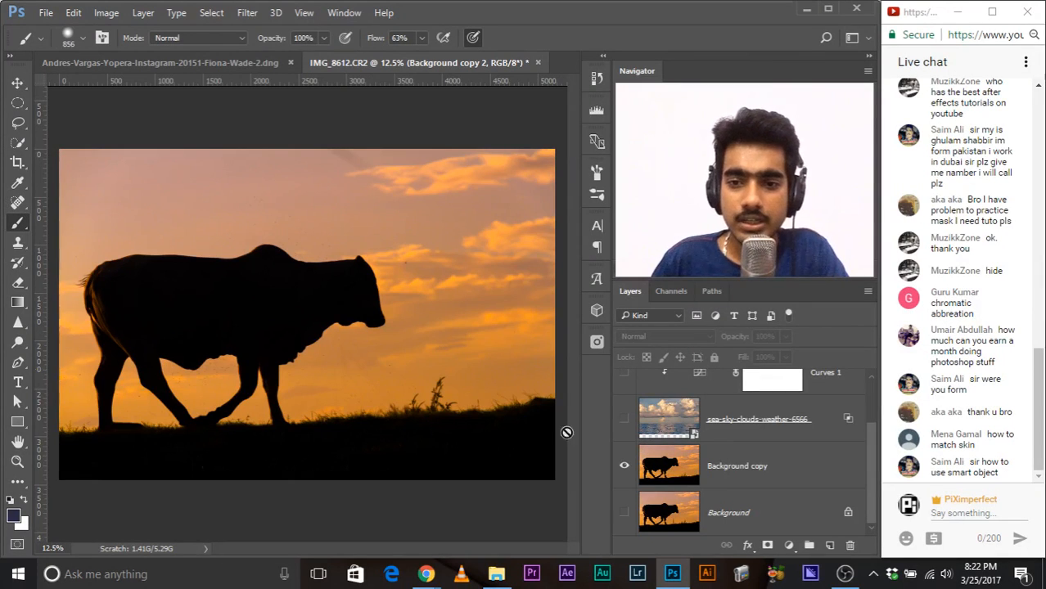
pyautogui.click(624, 419)
pyautogui.scroll(2, 627, 422)
pyautogui.click(739, 491)
pyautogui.keyDown('shift'); pyautogui.click(815, 412); pyautogui.keyUp('shift')
pyautogui.moveTo(815, 412); pyautogui.dragTo(849, 545)
pyautogui.click(624, 440)
pyautogui.click(744, 439)
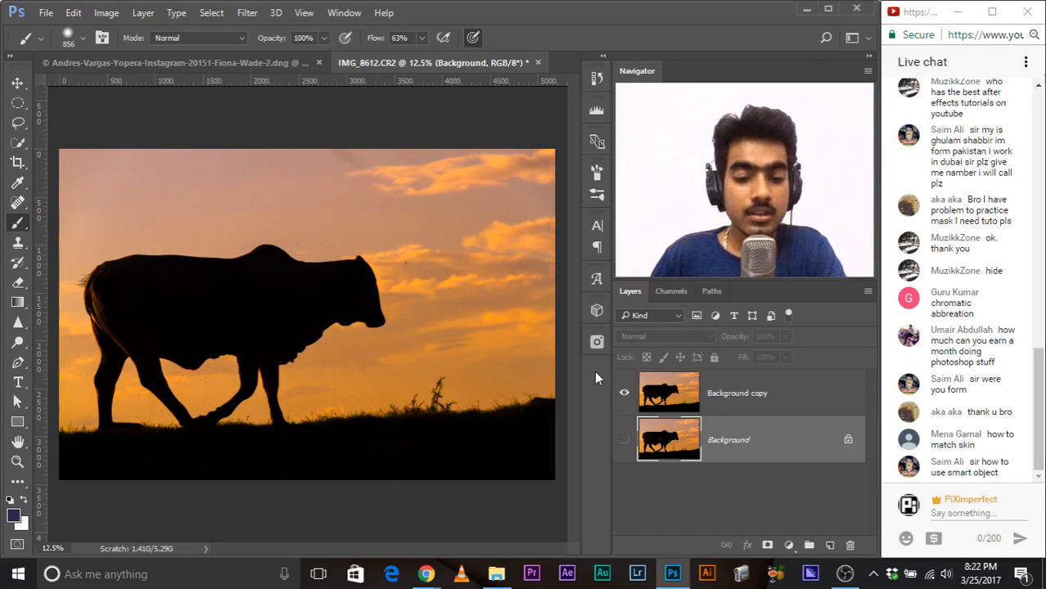
# Step: Scale the Background copy layer down to about 2.43% in the canvas's upper-left corner
pyautogui.click(708, 395)
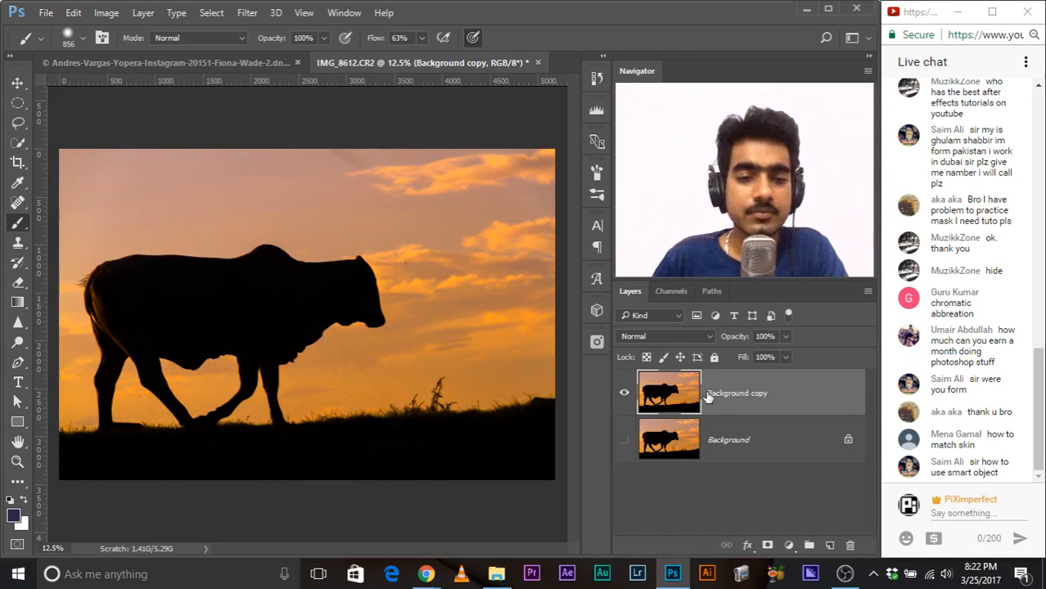
pyautogui.hotkey('ctrl', 't')
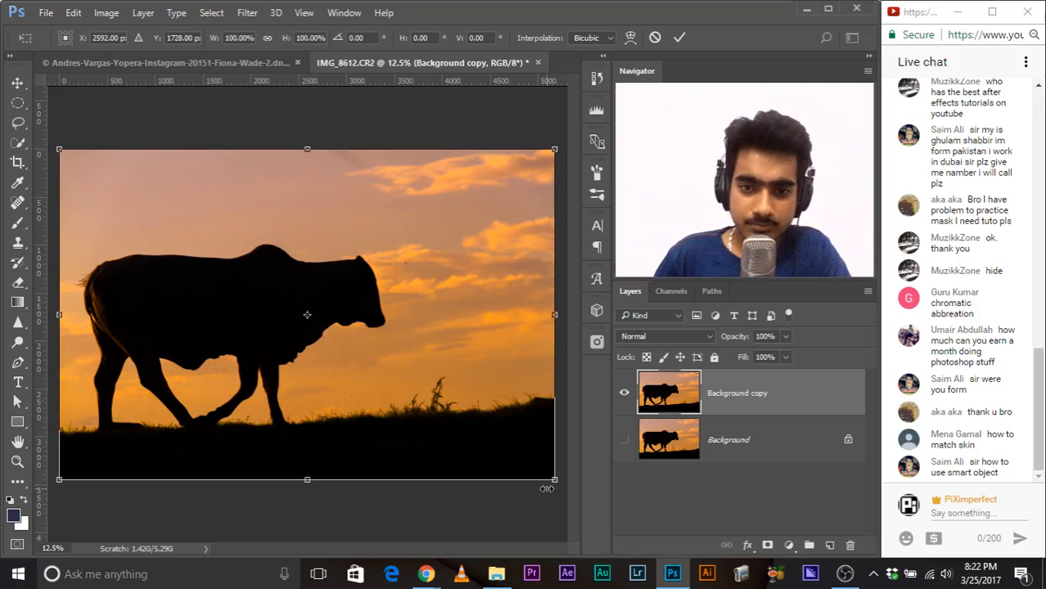
pyautogui.moveTo(554, 479); pyautogui.dragTo(69, 163)
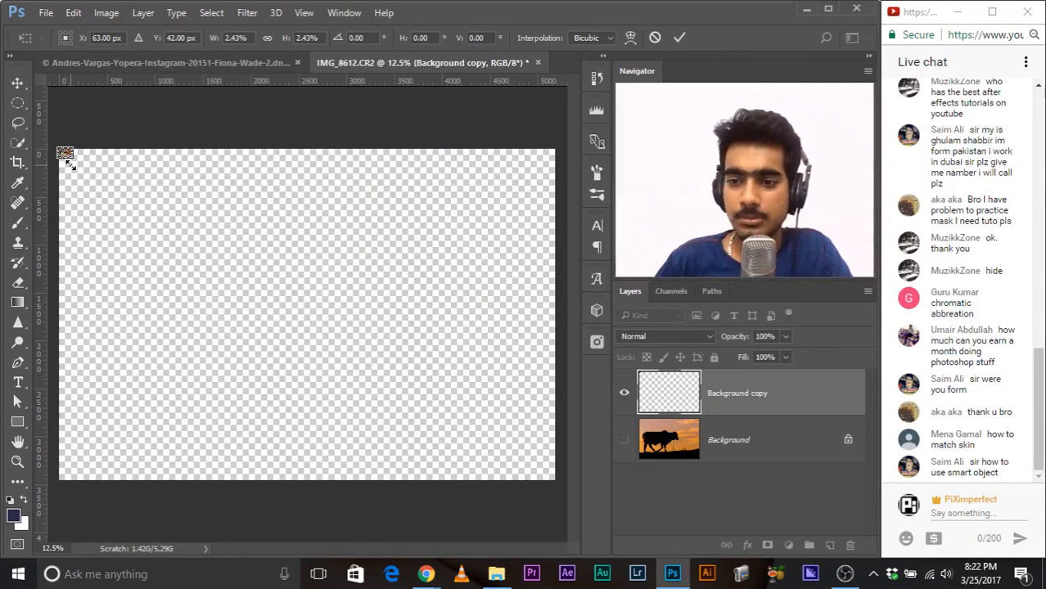
pyautogui.press('b')
pyautogui.press('Return')
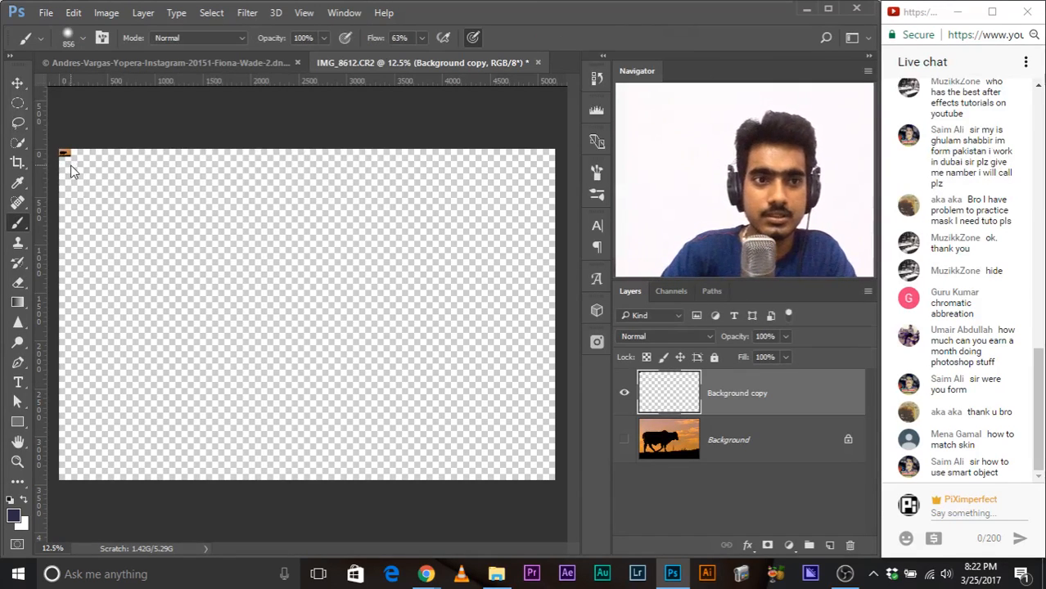
# Step: Enlarge the shrunken Background copy layer from the canvas's upper-left corner to nearly the full canvas size
pyautogui.hotkey('ctrl', 't')
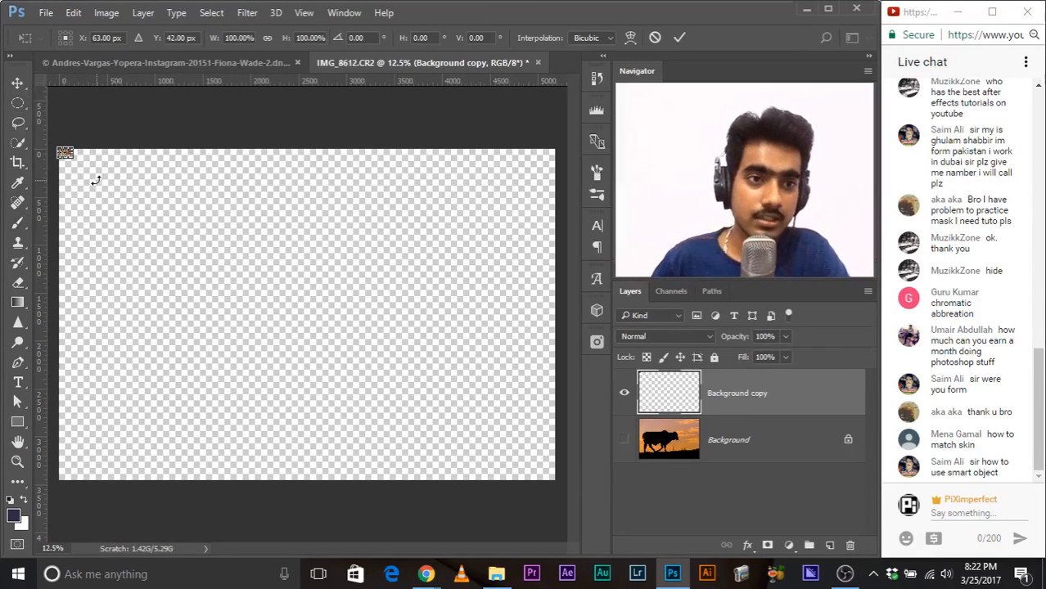
pyautogui.moveTo(69, 162); pyautogui.dragTo(484, 533)
pyautogui.press('b')
pyautogui.press('Return')
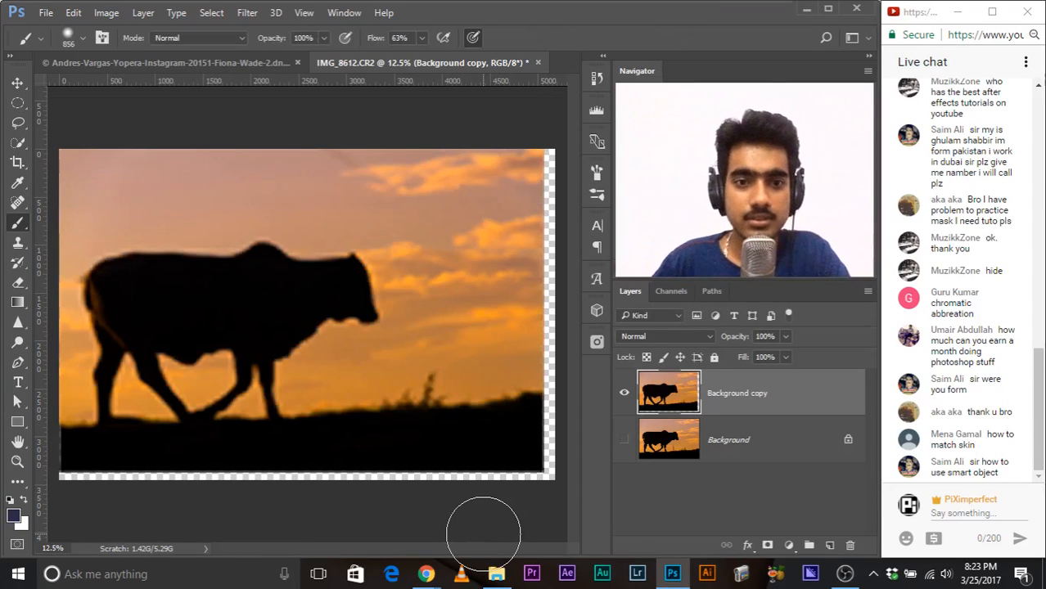
# Step: Undo the scaling of the Background copy layer, and open Free Transform on it and leave without resizing
pyautogui.hotkey('ctrl', '+')
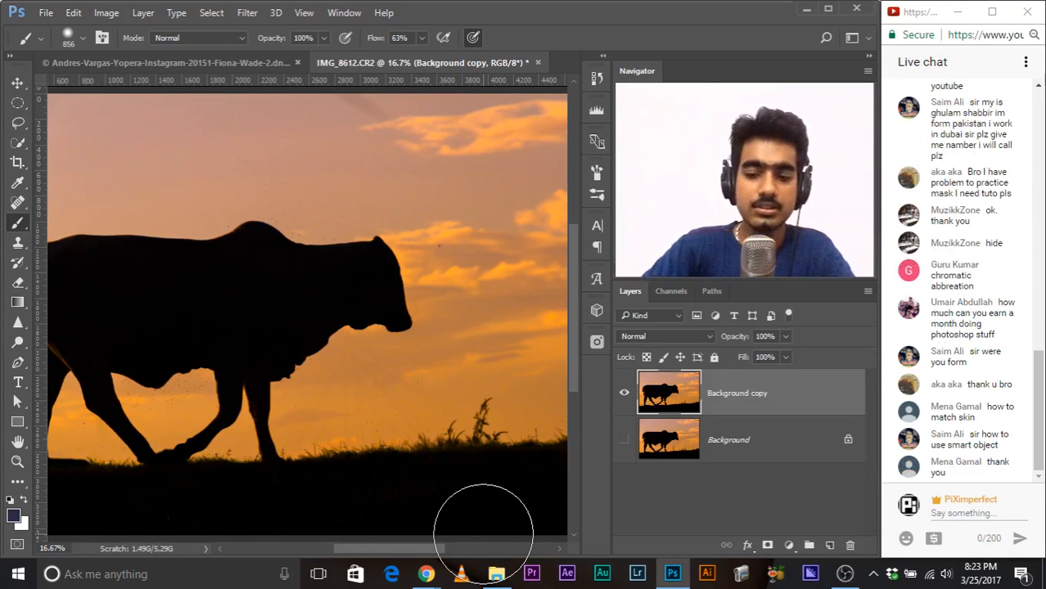
pyautogui.hotkey('ctrl', '-')
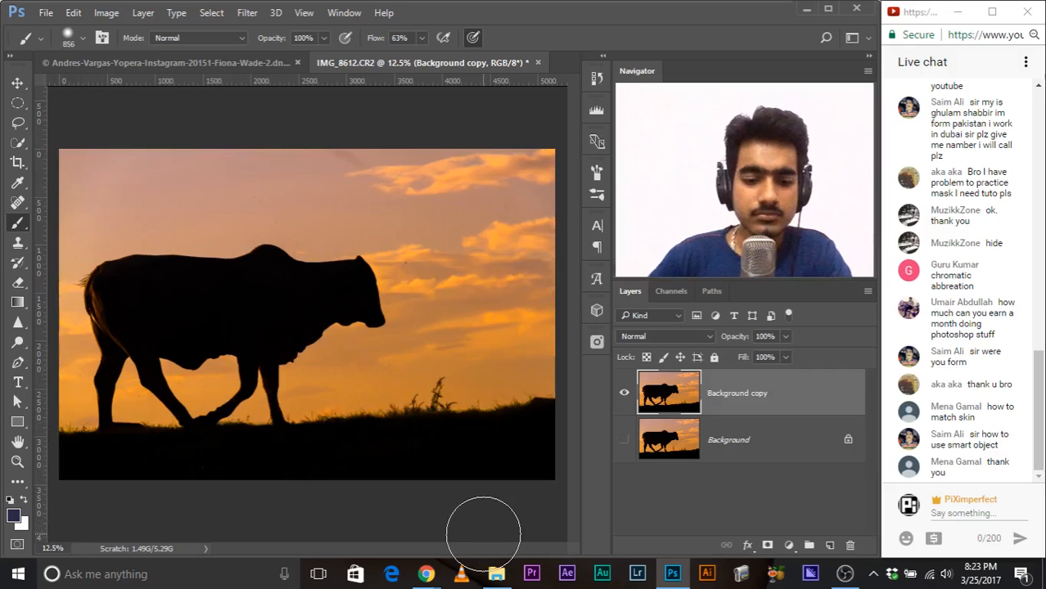
pyautogui.hotkey('ctrl', 't')
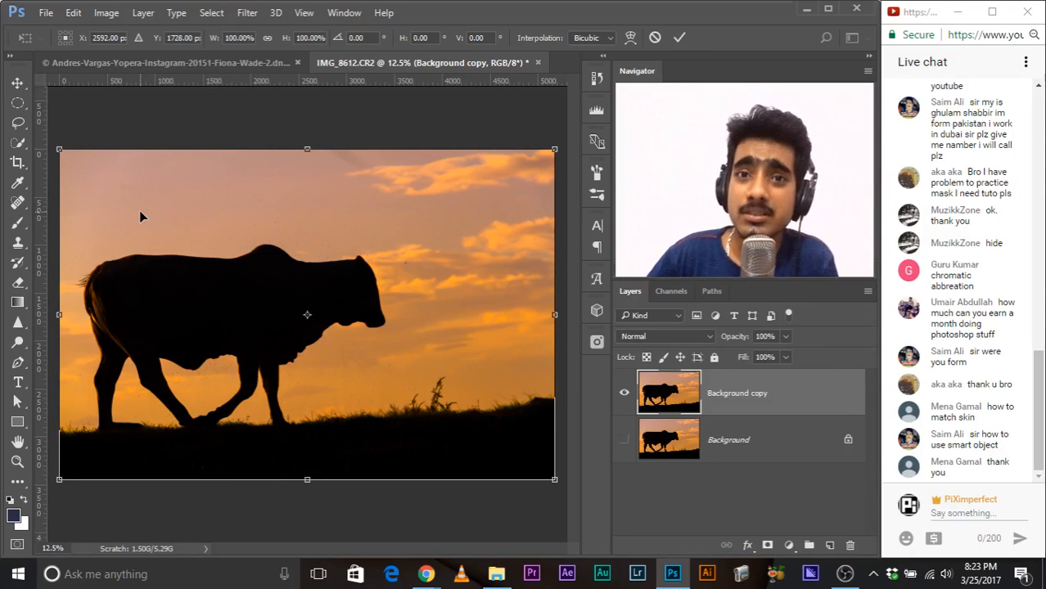
pyautogui.press('b')
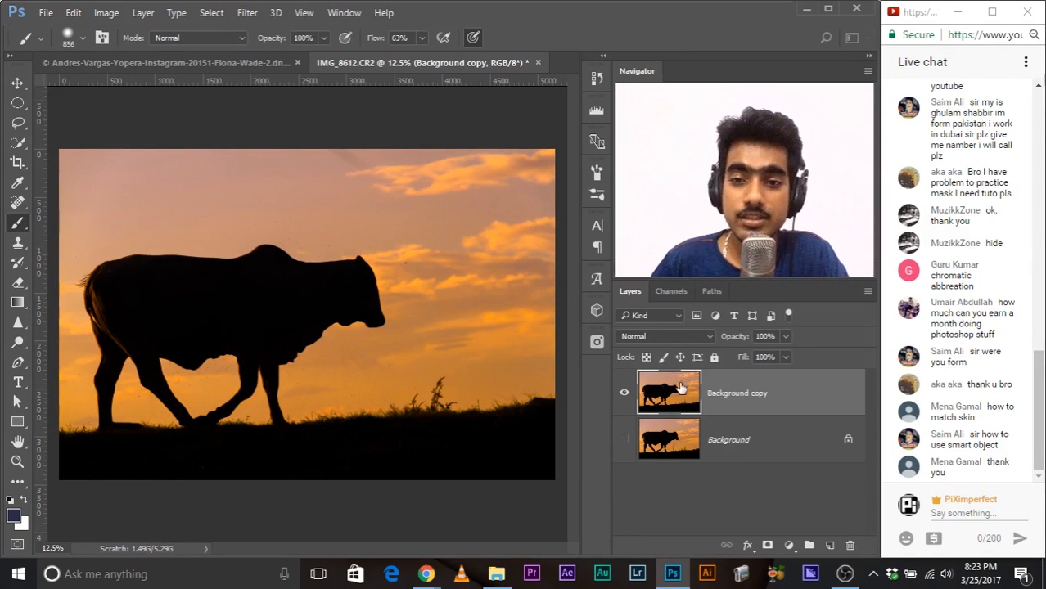
# Step: Convert the Background copy layer to a smart object and scale it down to about 6% in the upper-left corner
pyautogui.rightClick(722, 401)
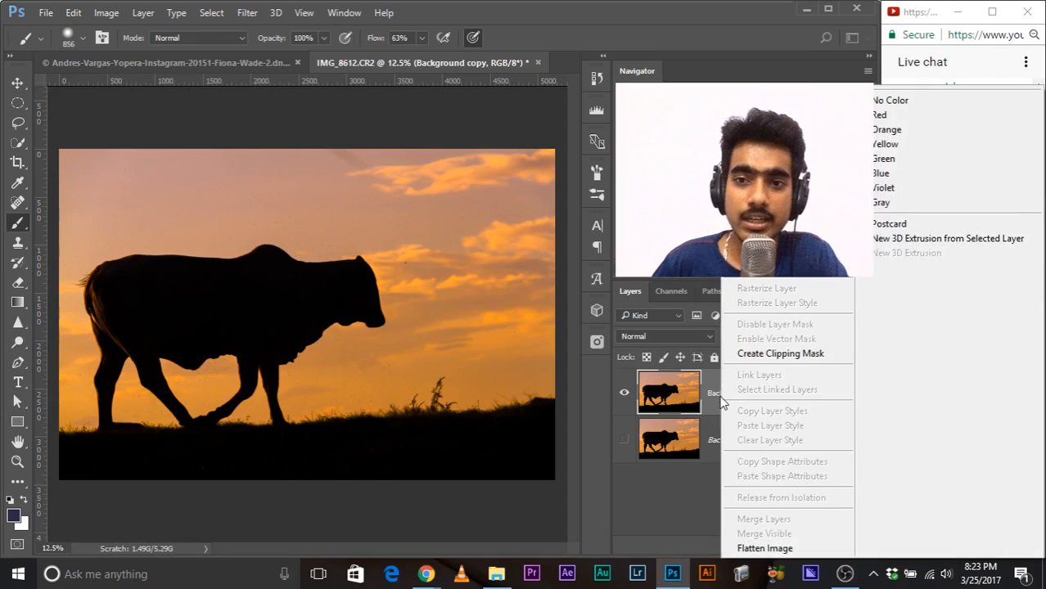
pyautogui.click(781, 279)
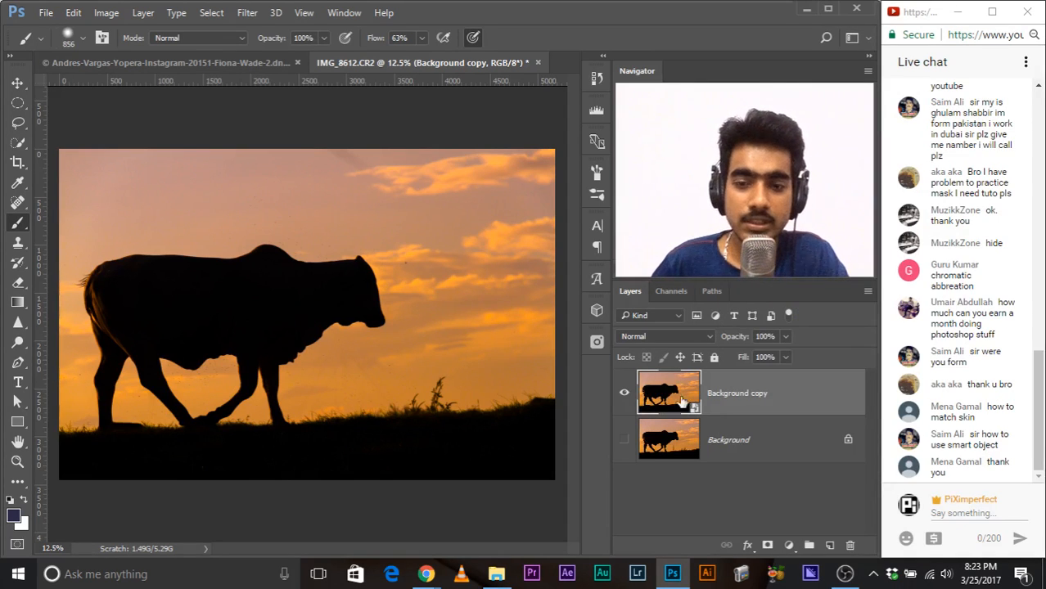
pyautogui.hotkey('ctrl', 't')
pyautogui.moveTo(554, 480); pyautogui.dragTo(90, 169)
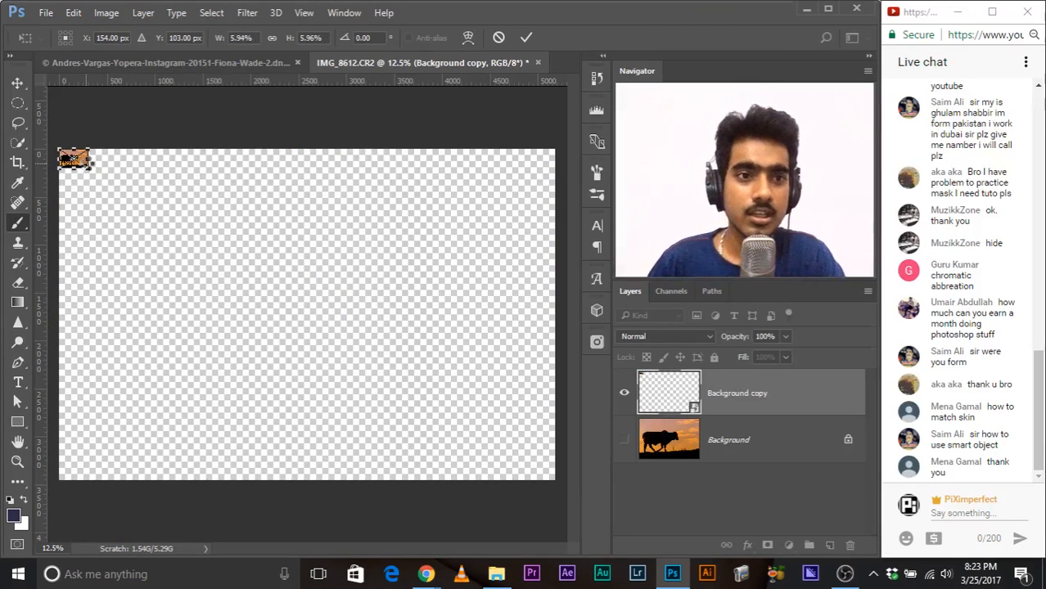
pyautogui.press('Return')
# Step: Scale the Background copy smart object back up to fill the canvas
pyautogui.hotkey('ctrl', 't')
pyautogui.moveTo(89, 168); pyautogui.dragTo(557, 481)
pyautogui.press('b')
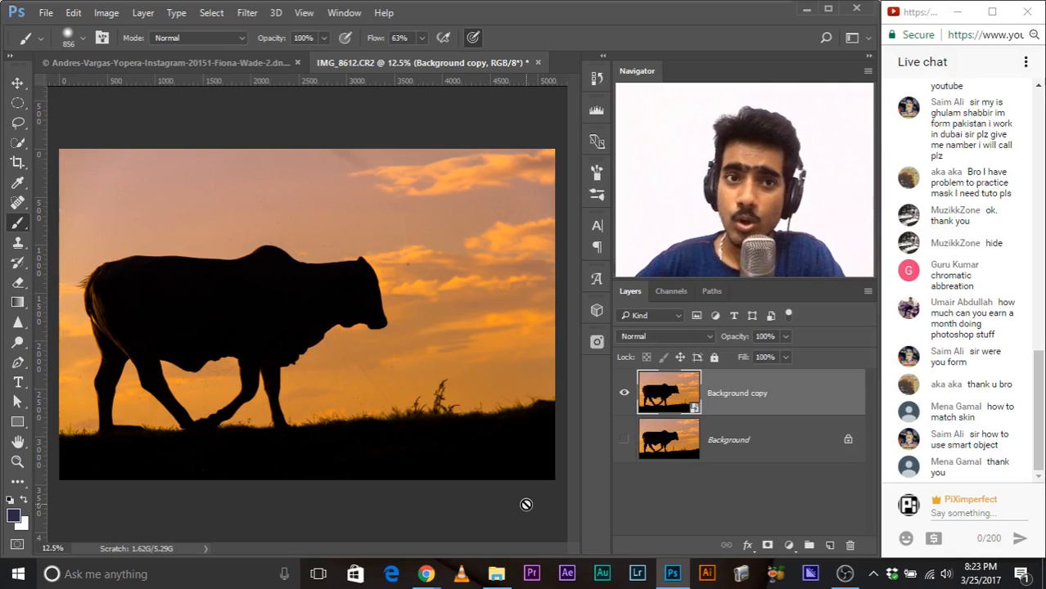
# Step: Apply a Gaussian Blur smart filter with a 52.4 px radius to the Background copy smart object
pyautogui.click(246, 14)
pyautogui.moveTo(310, 226)
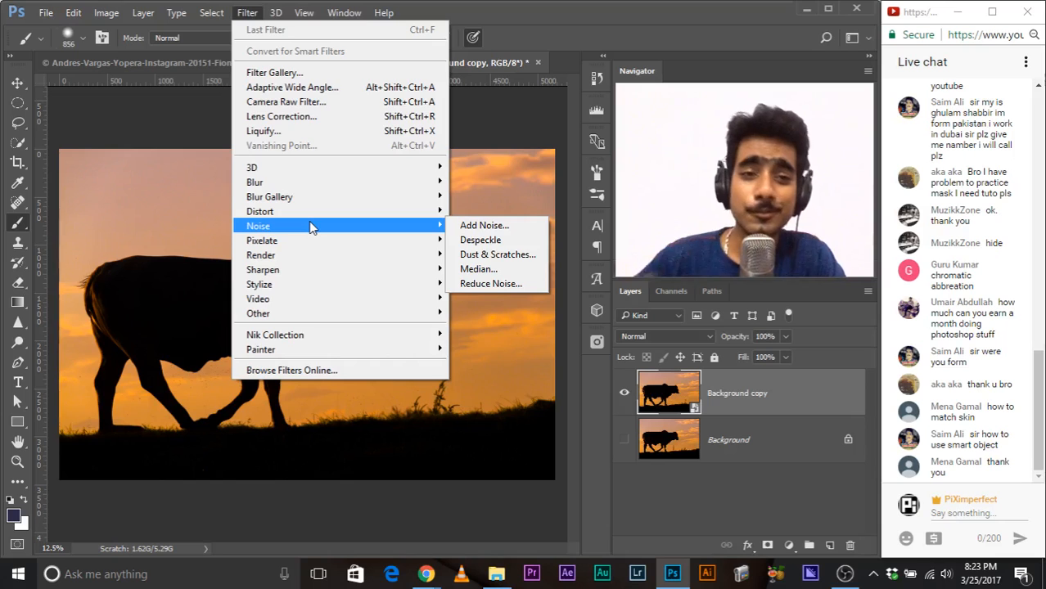
pyautogui.moveTo(303, 185)
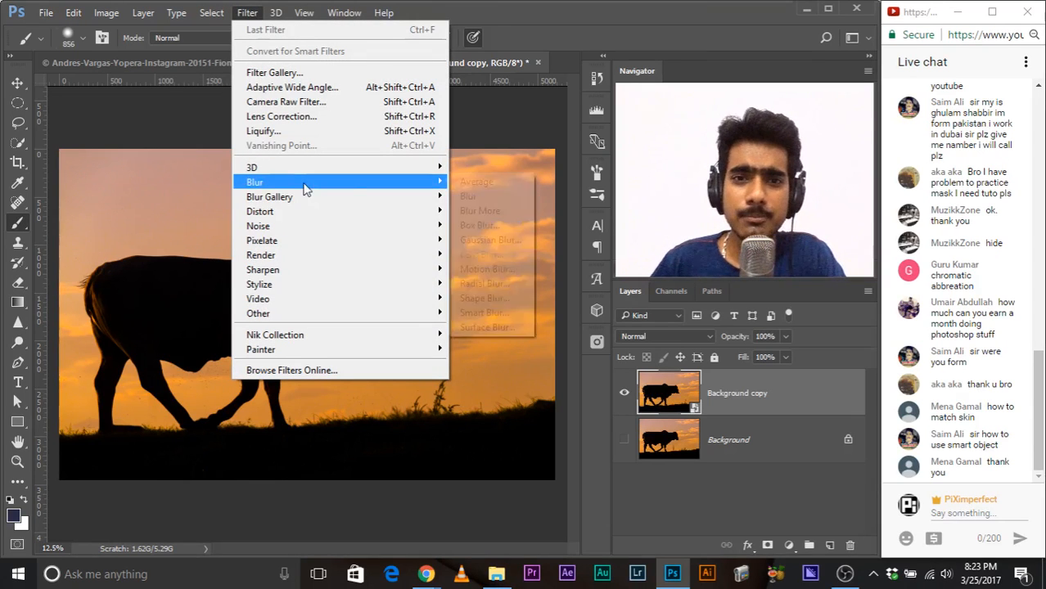
pyautogui.click(496, 239)
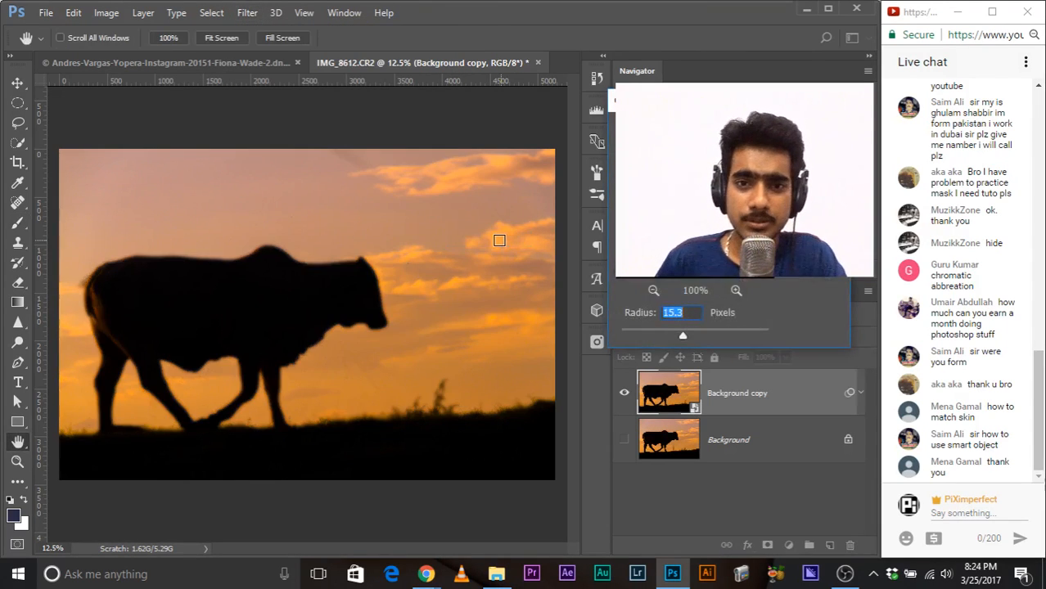
pyautogui.moveTo(708, 108); pyautogui.dragTo(388, 118)
pyautogui.moveTo(390, 346); pyautogui.dragTo(381, 344)
pyautogui.click(471, 144)
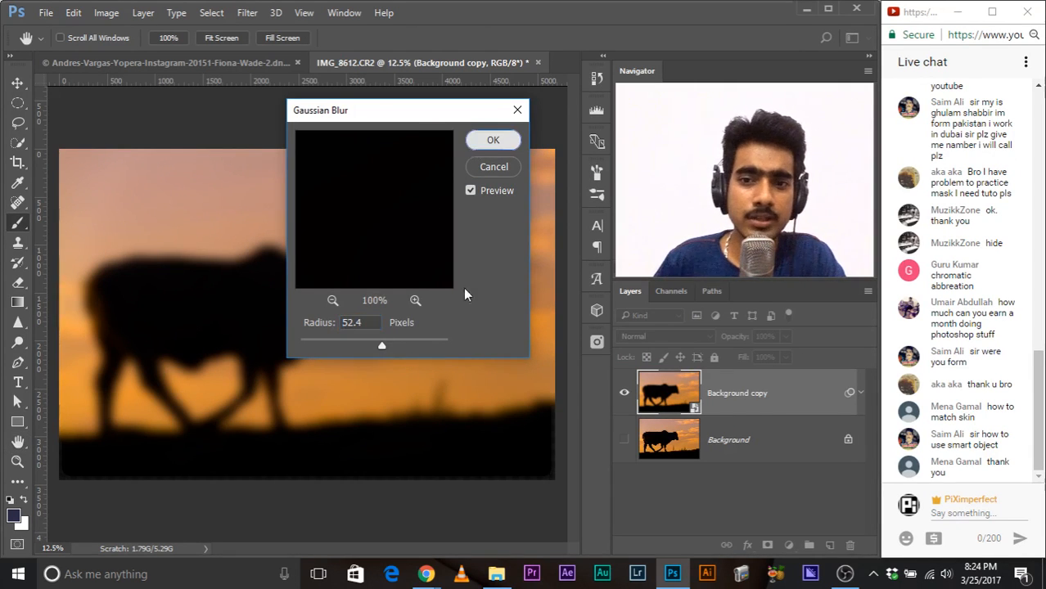
pyautogui.press('b')
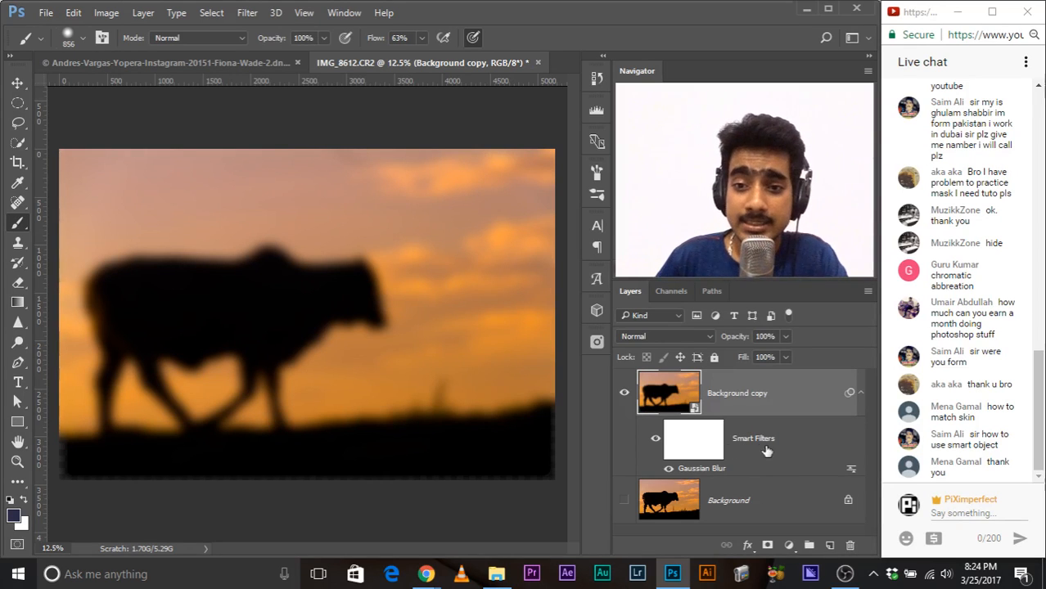
# Step: Toggle the smart filters off and on, and try a Gaussian Blur radius of 41.5 px
pyautogui.click(655, 439)
pyautogui.click(655, 441)
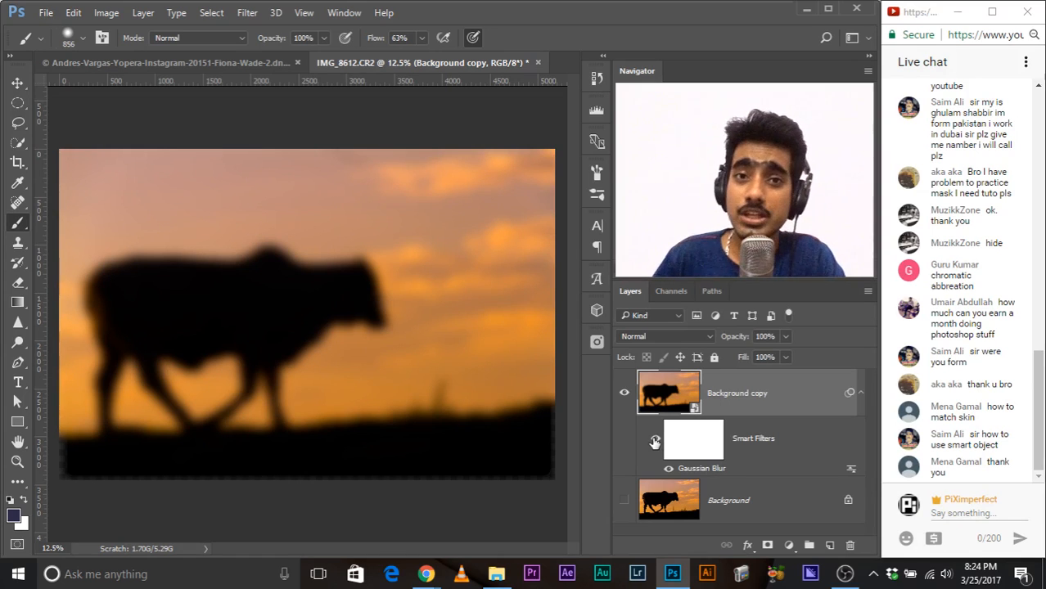
pyautogui.doubleClick(699, 470)
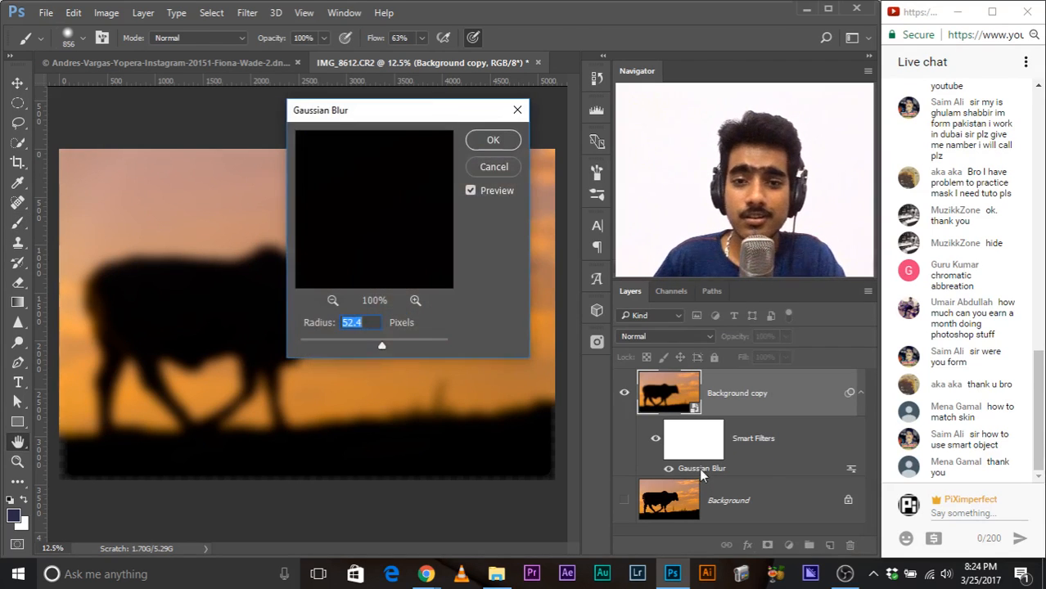
pyautogui.moveTo(344, 344); pyautogui.dragTo(375, 342)
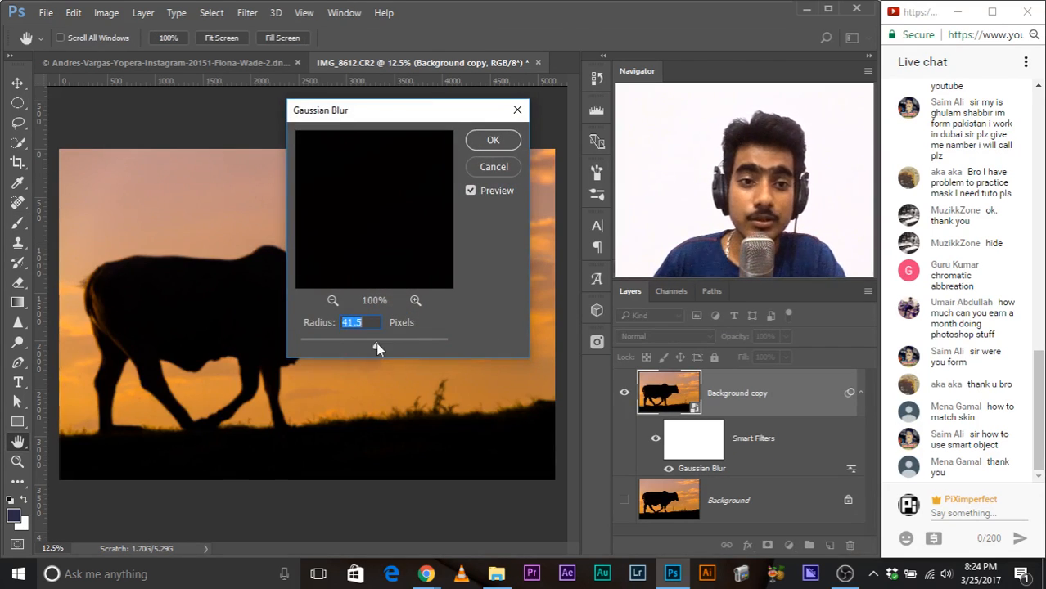
pyautogui.click(494, 167)
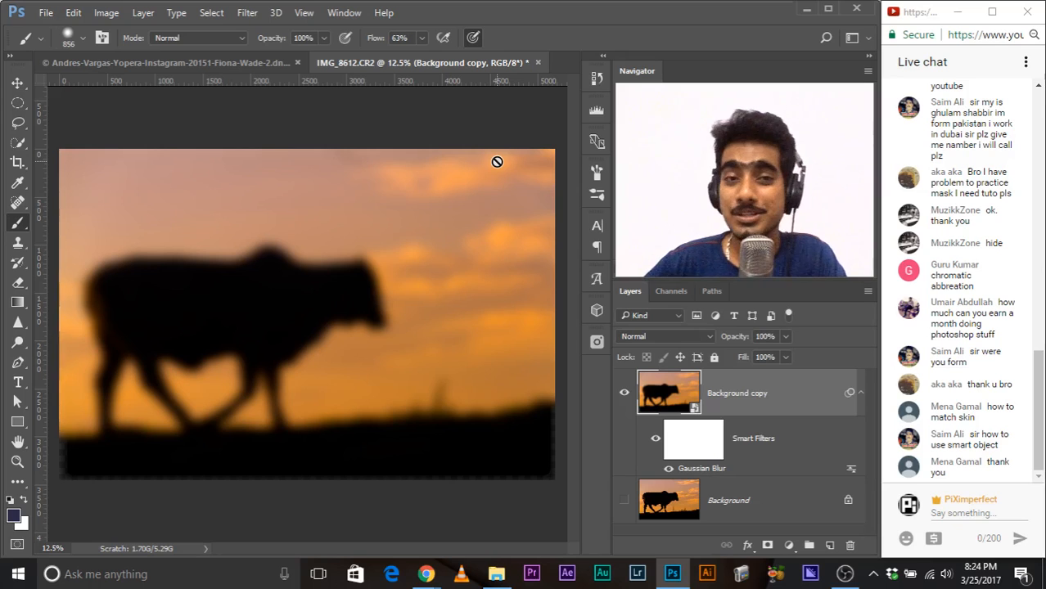
pyautogui.moveTo(1037, 390); pyautogui.dragTo(1039, 427)
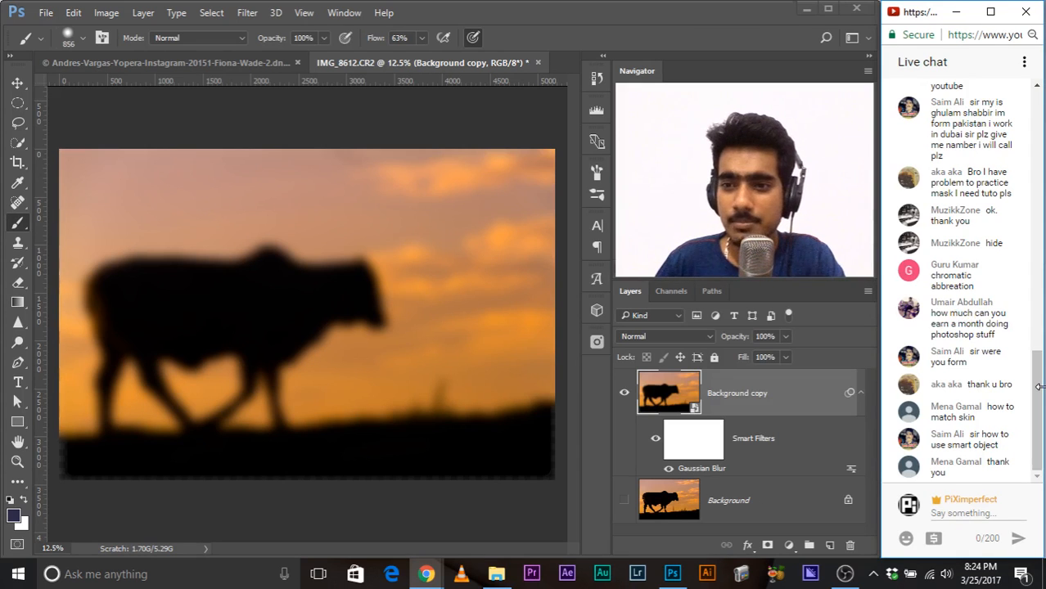
pyautogui.moveTo(1038, 404); pyautogui.dragTo(1041, 448)
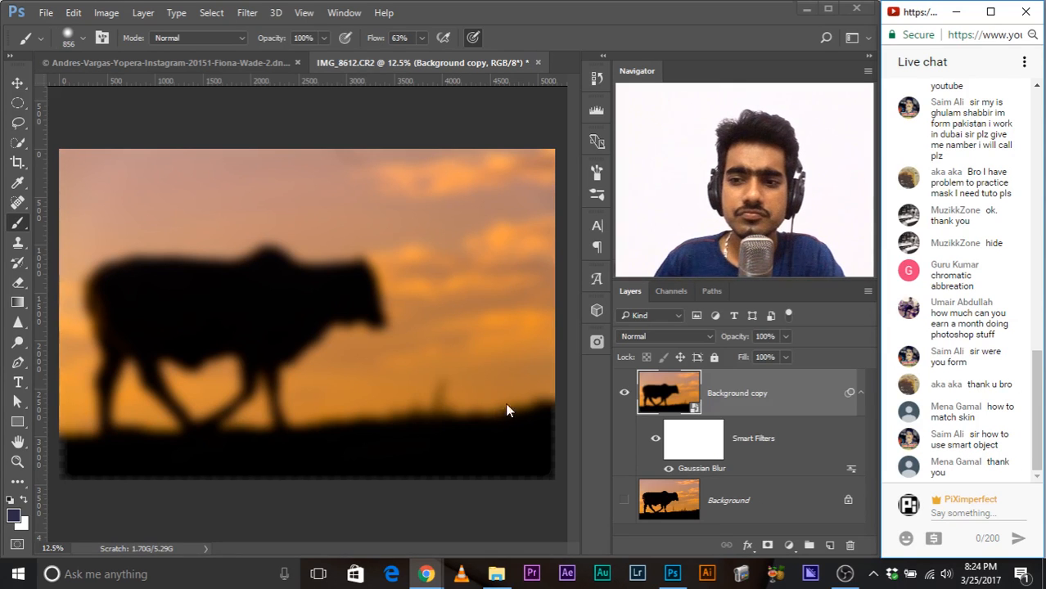
pyautogui.scroll(5, 1008, 395)
pyautogui.click(961, 467)
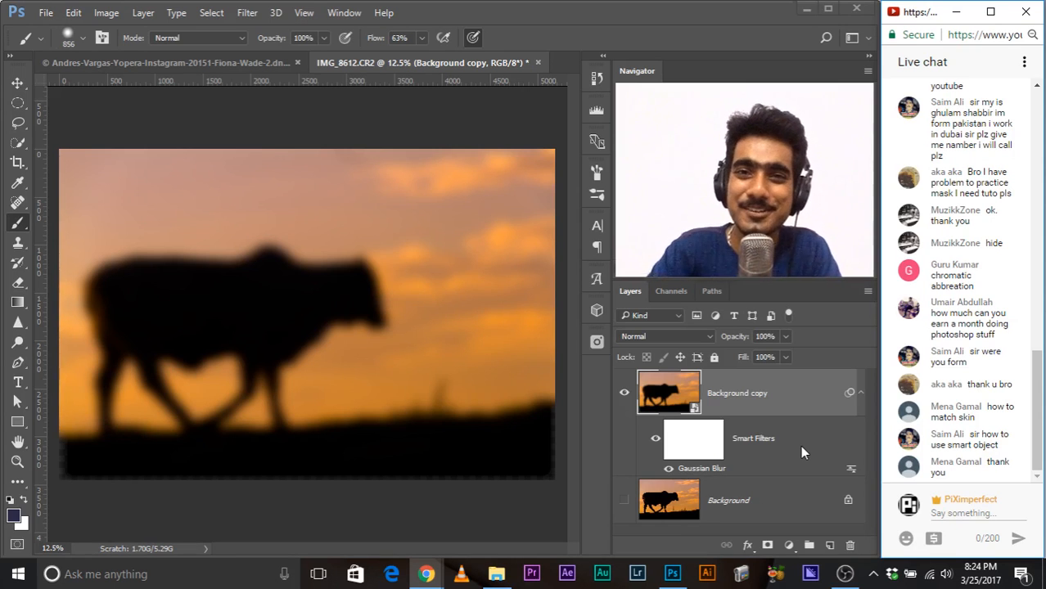
pyautogui.moveTo(847, 573)
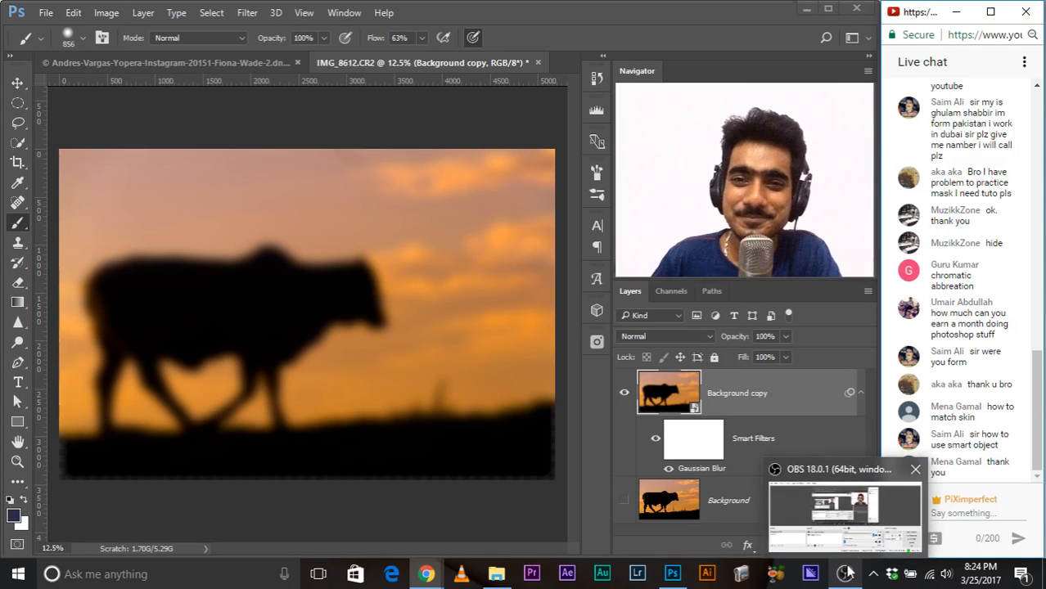